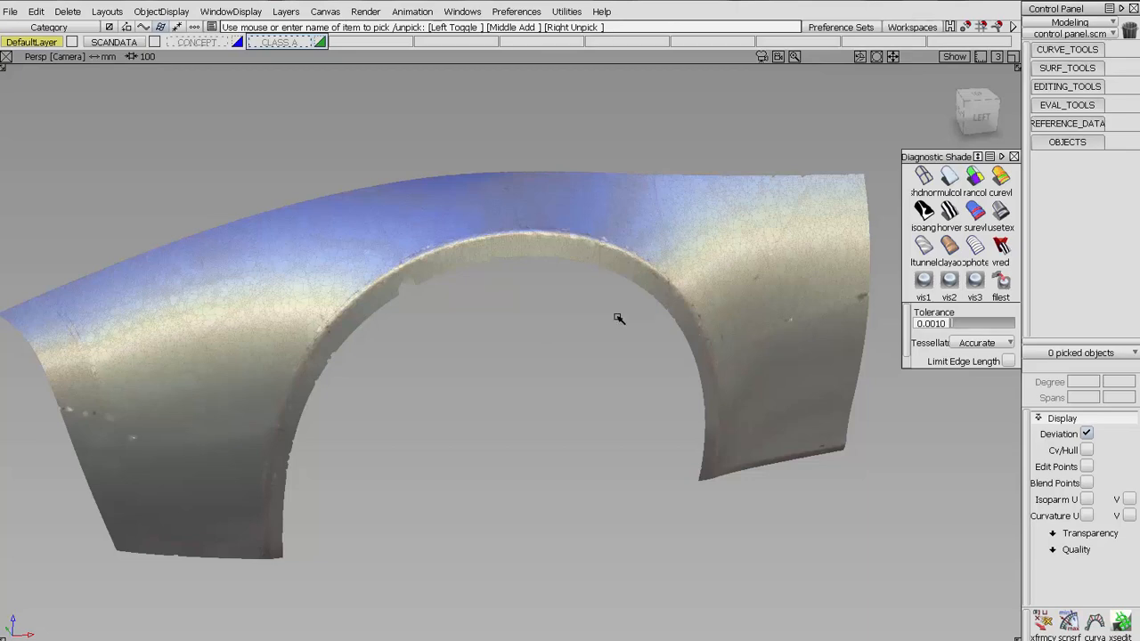
Step: Show the CONCEPT layer so its surface boundaries overlay the scanned fender
mouse_move(710, 295)
alt+shift+mouse_down()
mouse_move(636, 315)
mouse_move(593, 460)
mouse_move(603, 279)
mouse_move(720, 257)
mouse_move(682, 278)
mouse_move(703, 290)
mouse_move(692, 284)
alt+shift+mouse_up()
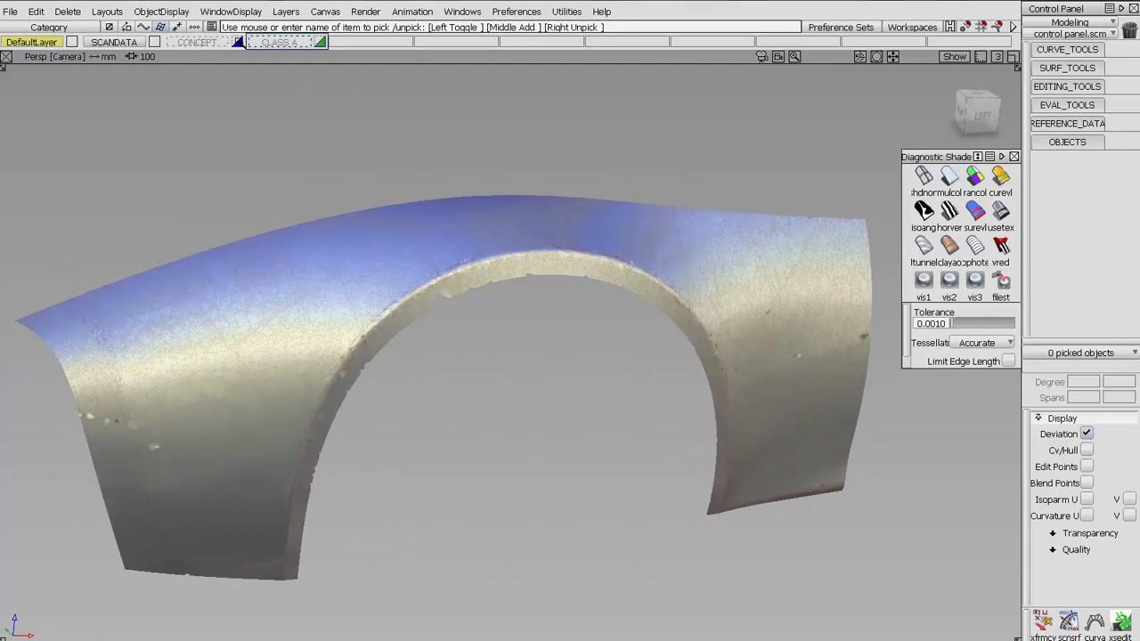
click(238, 42)
mouse_move(575, 247)
alt+shift+mouse_down()
mouse_move(557, 280)
mouse_move(547, 247)
mouse_move(583, 252)
mouse_move(566, 250)
alt+shift+mouse_up()
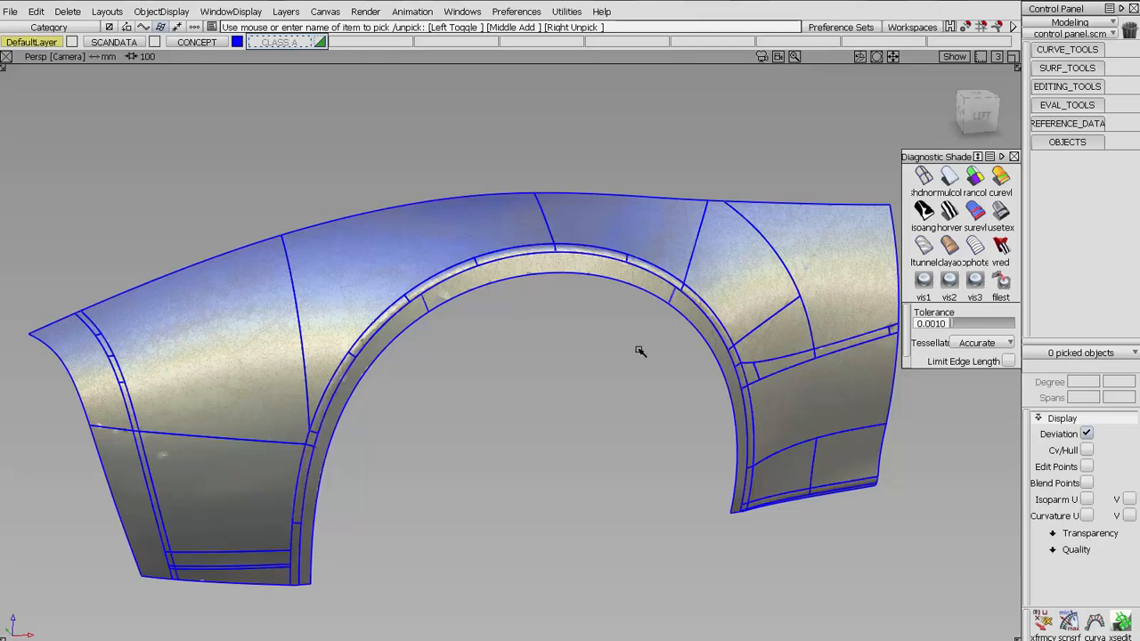
Step: Display the CVs and hulls of the two large adjoining surfaces running from the fender's tapered end to above the wheel arch
click(309, 315)
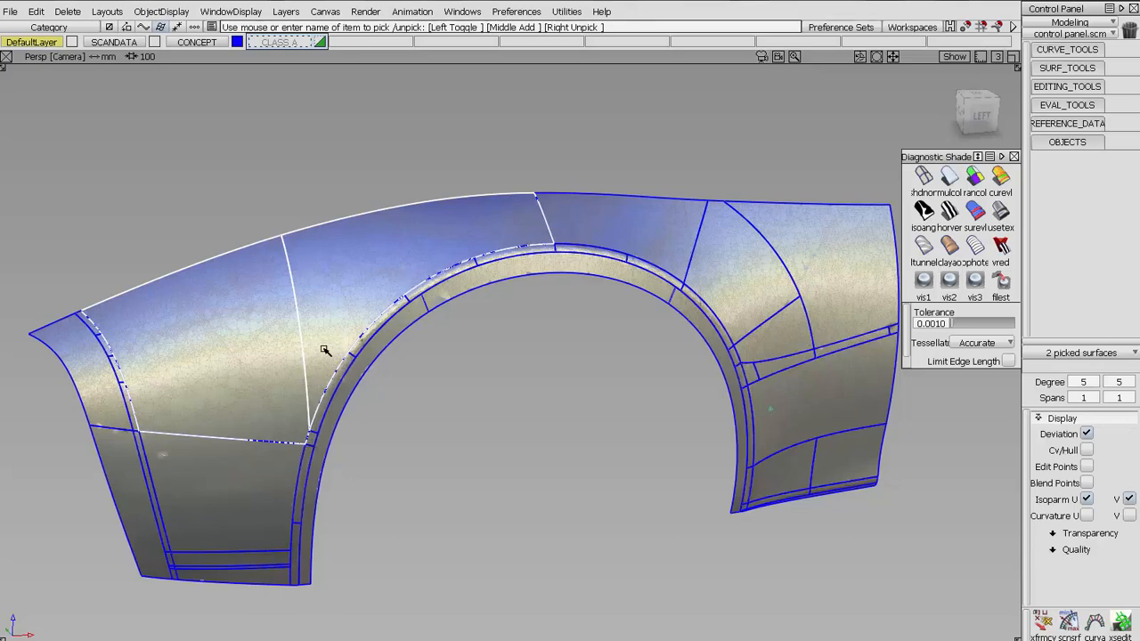
click(1086, 450)
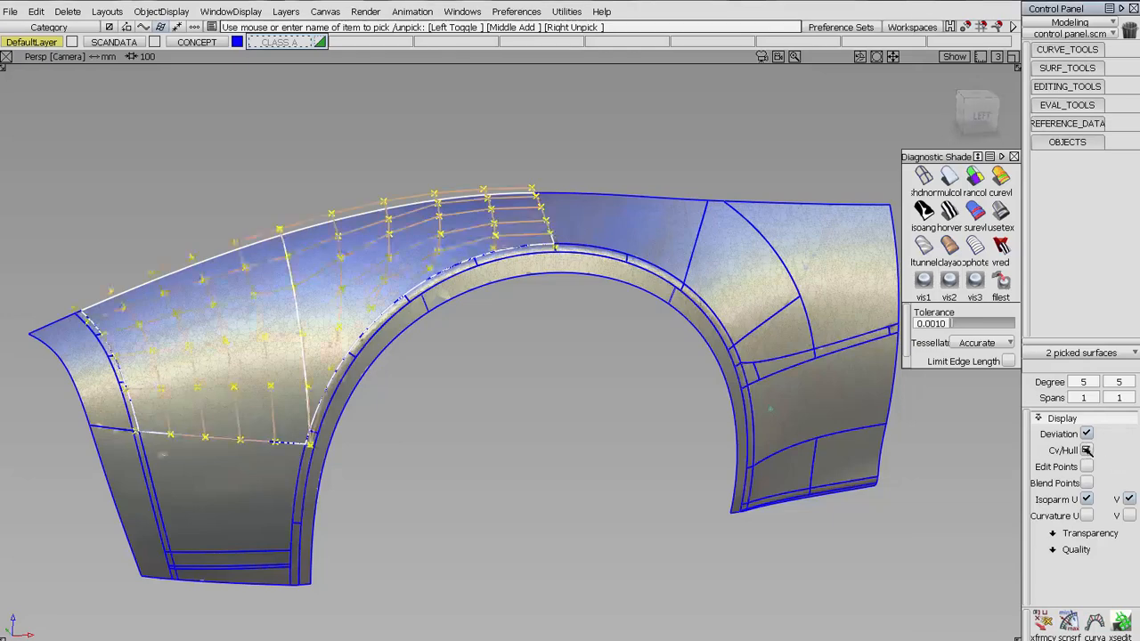
click(412, 488)
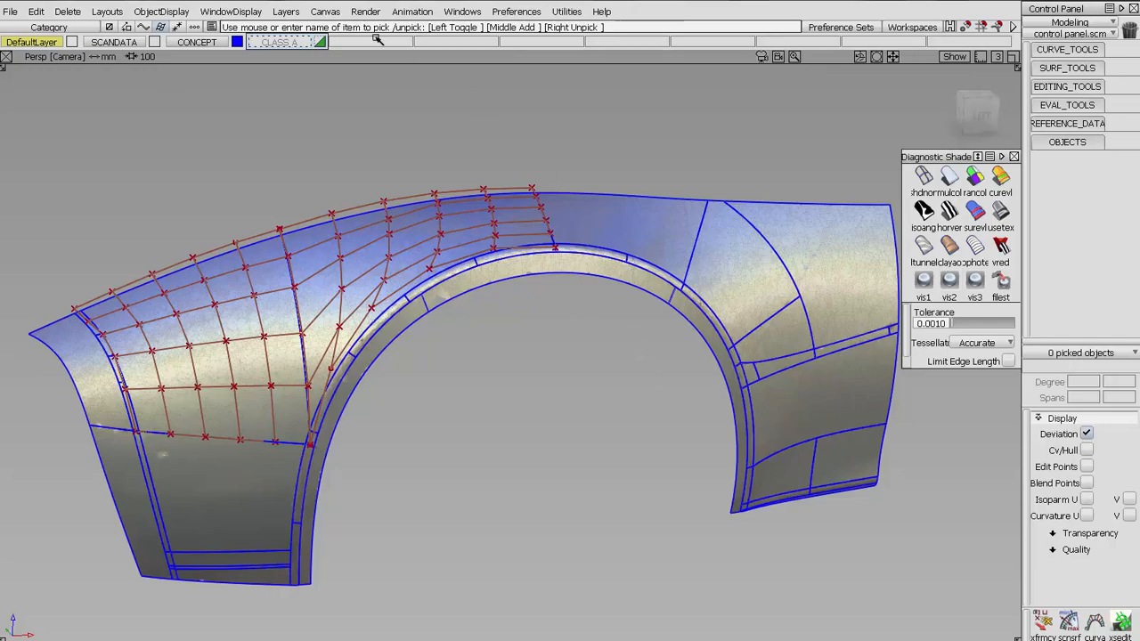
Step: Hide the SCANDATA layer and switch the camera from perspective to orthographic projection
alt+shift+drag(308, 172, 527, 384)
alt+shift+right_drag(527, 384, 541, 349)
alt+shift+drag(540, 349, 499, 386)
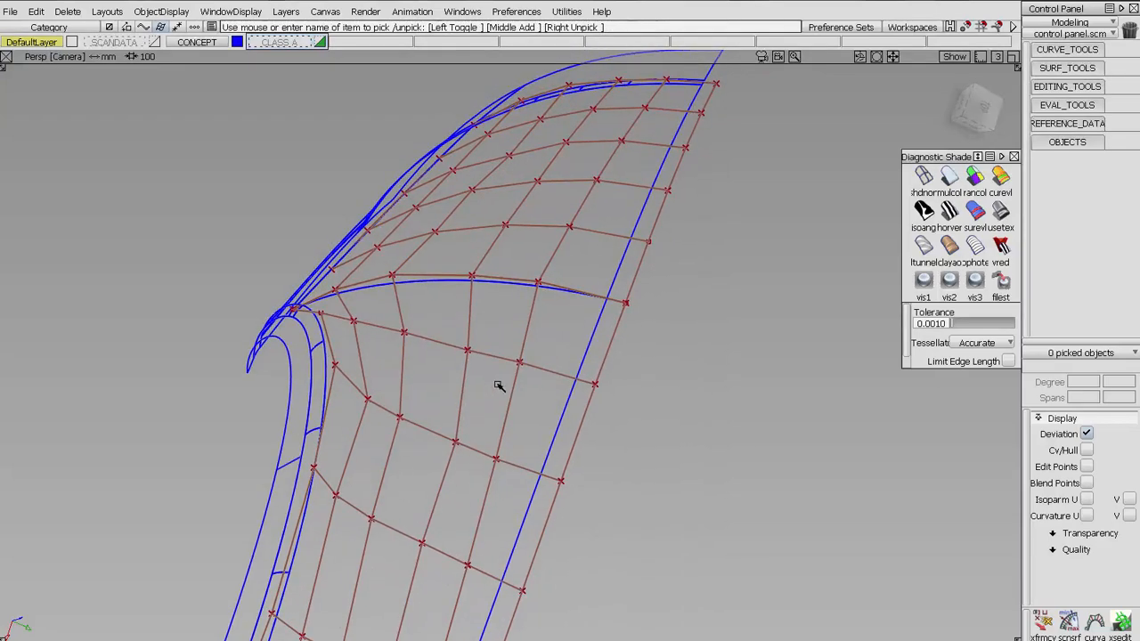
alt+shift+drag(499, 386, 527, 472)
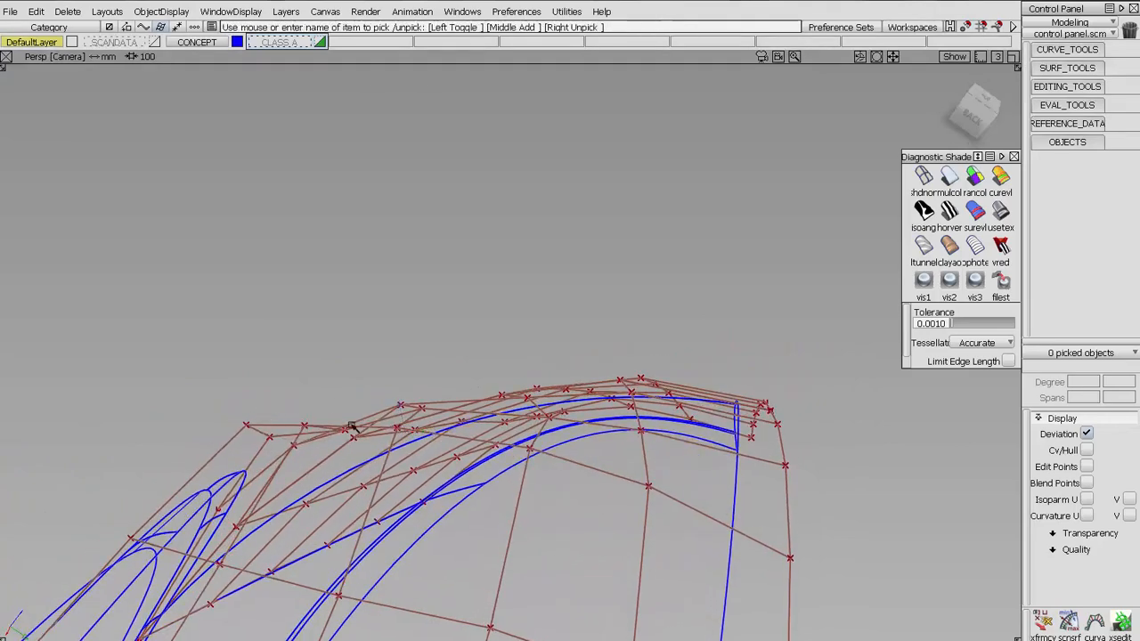
alt+shift+drag(392, 410, 374, 433)
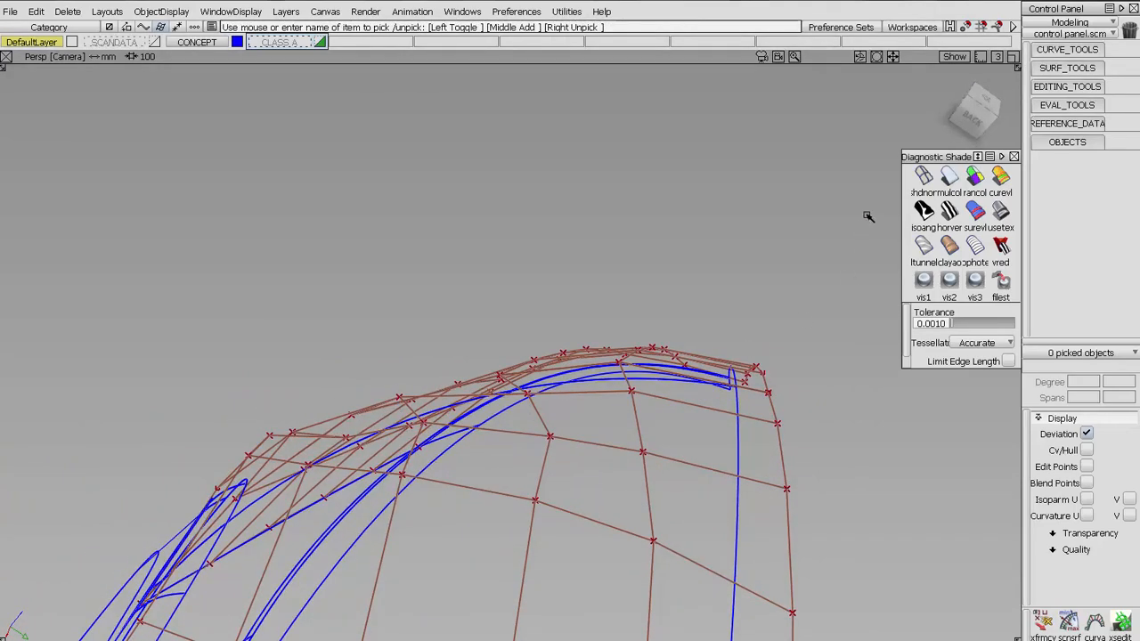
key(alt+shift)
click(1005, 139)
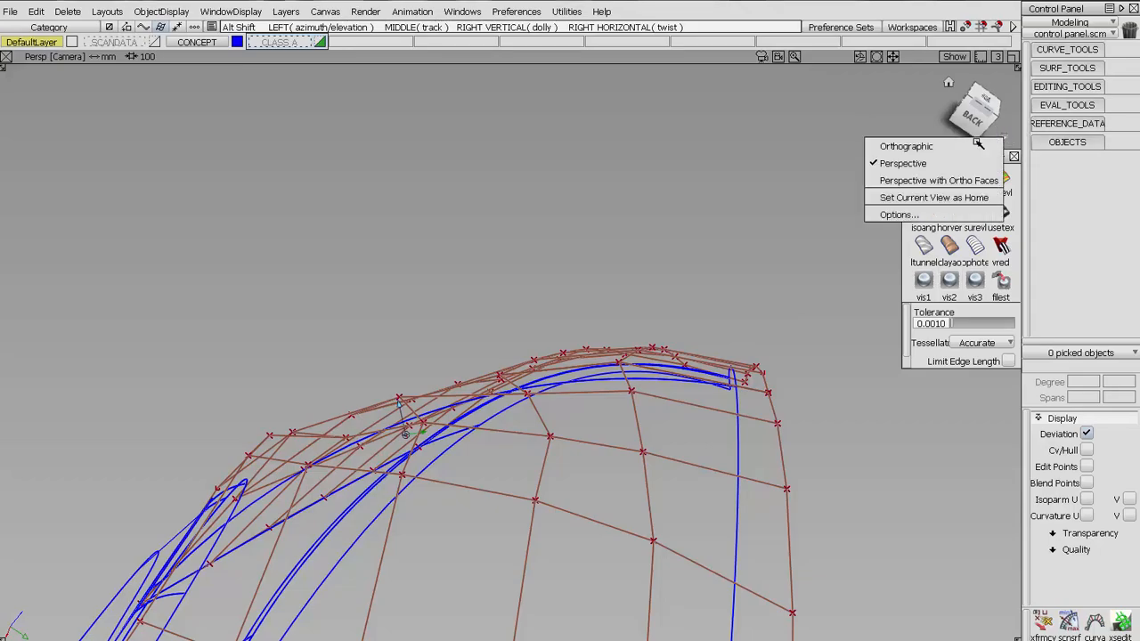
click(933, 146)
Step: Pick the row of six CVs beside the edge shared by the two surfaces, examine its flow, and clear the selection
mouse_move(472, 335)
alt+shift+mouse_down()
mouse_move(458, 356)
mouse_move(476, 362)
mouse_move(490, 351)
mouse_move(475, 314)
mouse_move(400, 326)
mouse_move(356, 379)
mouse_move(271, 407)
mouse_move(369, 386)
mouse_move(349, 321)
alt+shift+mouse_up()
ctrl+shift+drag(278, 211, 317, 227)
drag(242, 190, 416, 636)
alt+shift+drag(402, 504, 585, 374)
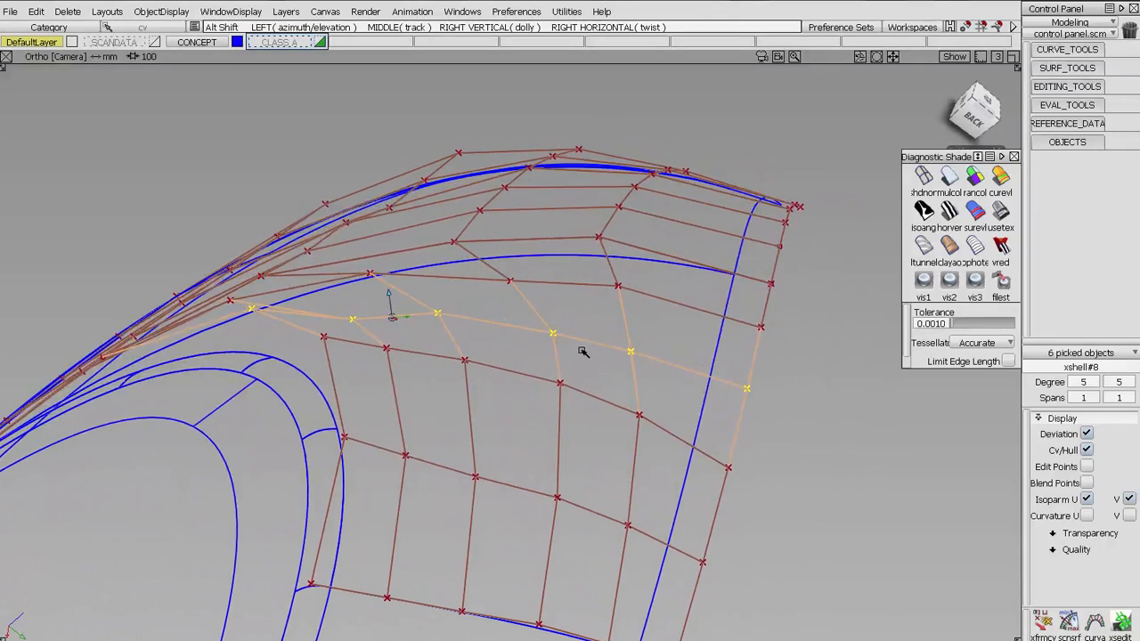
alt+shift+right_drag(583, 351, 590, 303)
alt+shift+middle_drag(598, 321, 537, 315)
alt+shift+drag(537, 315, 534, 326)
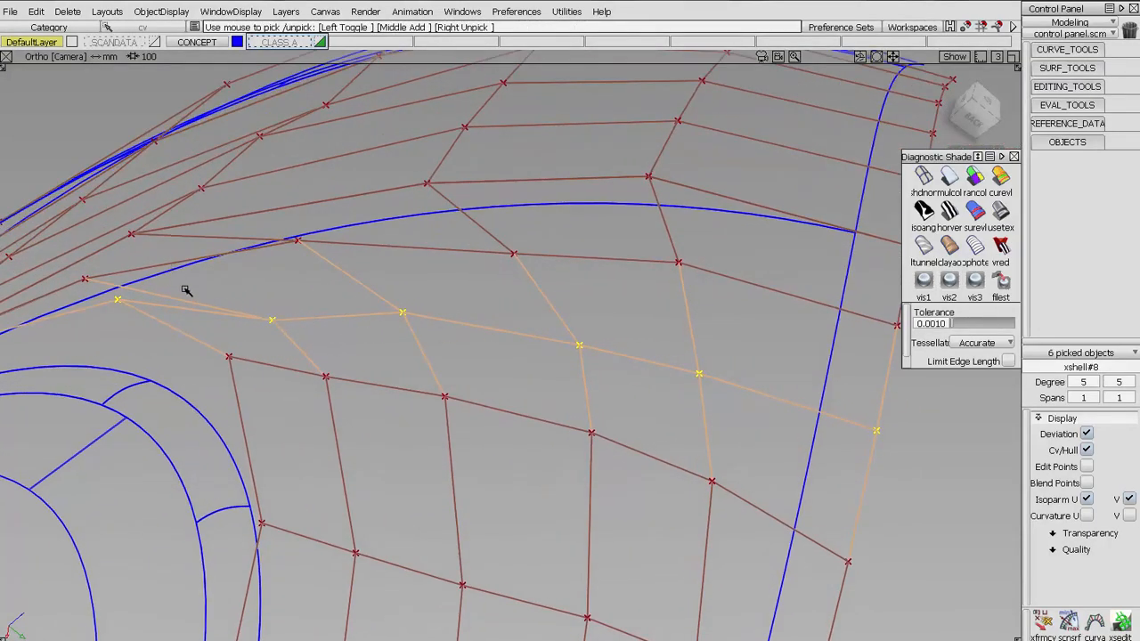
ctrl+shift+drag(238, 314, 234, 276)
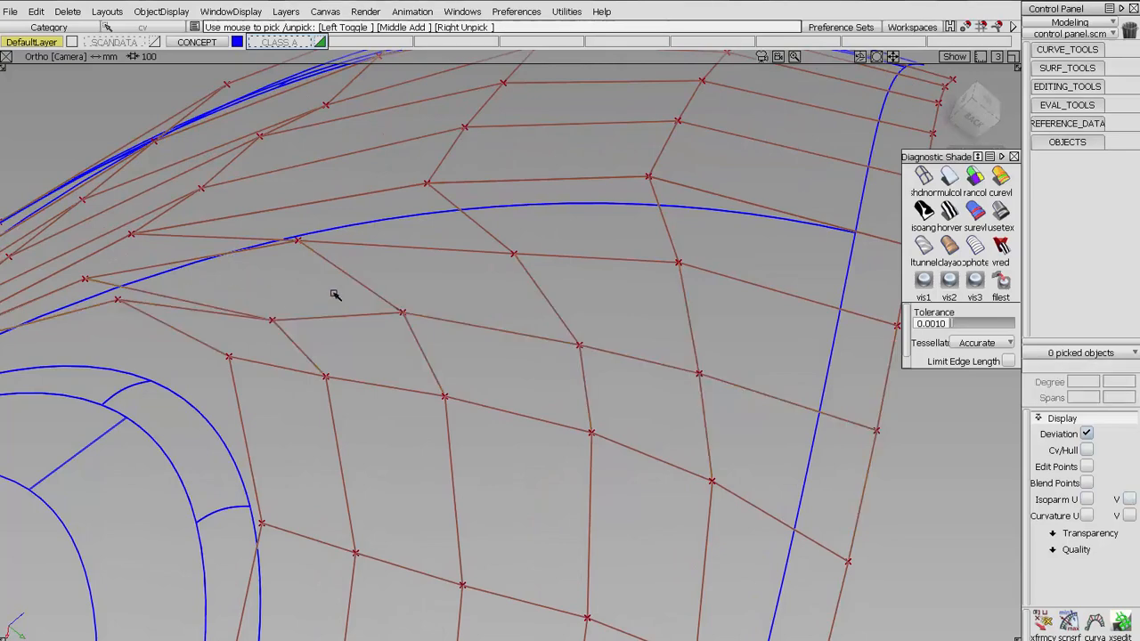
Step: Trace the uneven CV row beside the shared edge with the Pencil Round brush and mark the dip near the wheel arch
ctrl+shift+right_drag(656, 216, 653, 170)
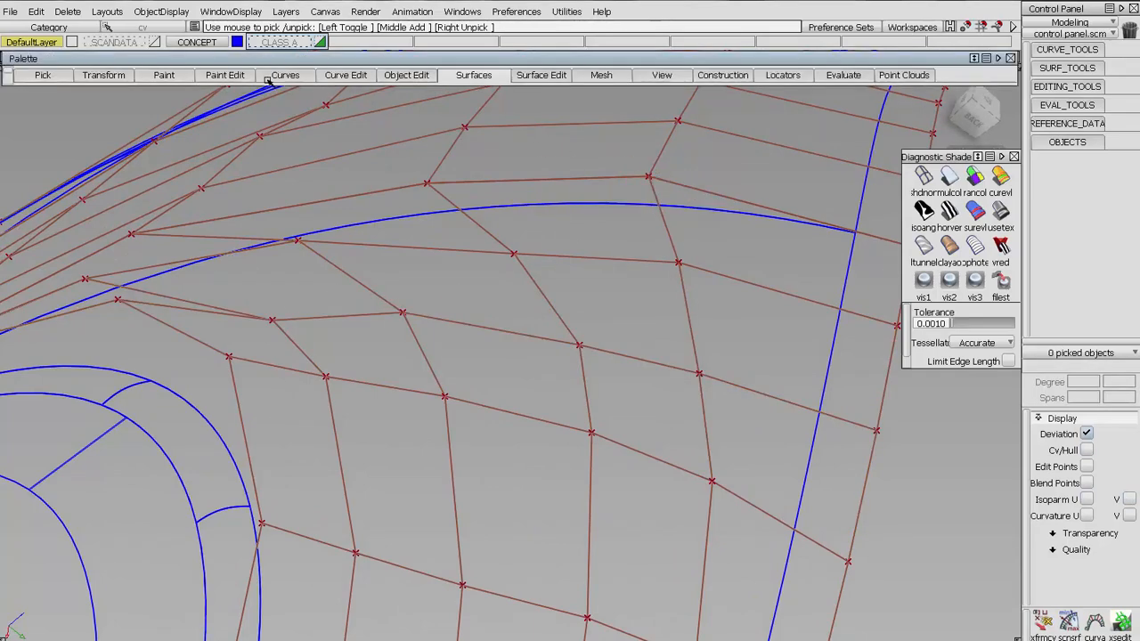
click(193, 78)
mouse_move(238, 92)
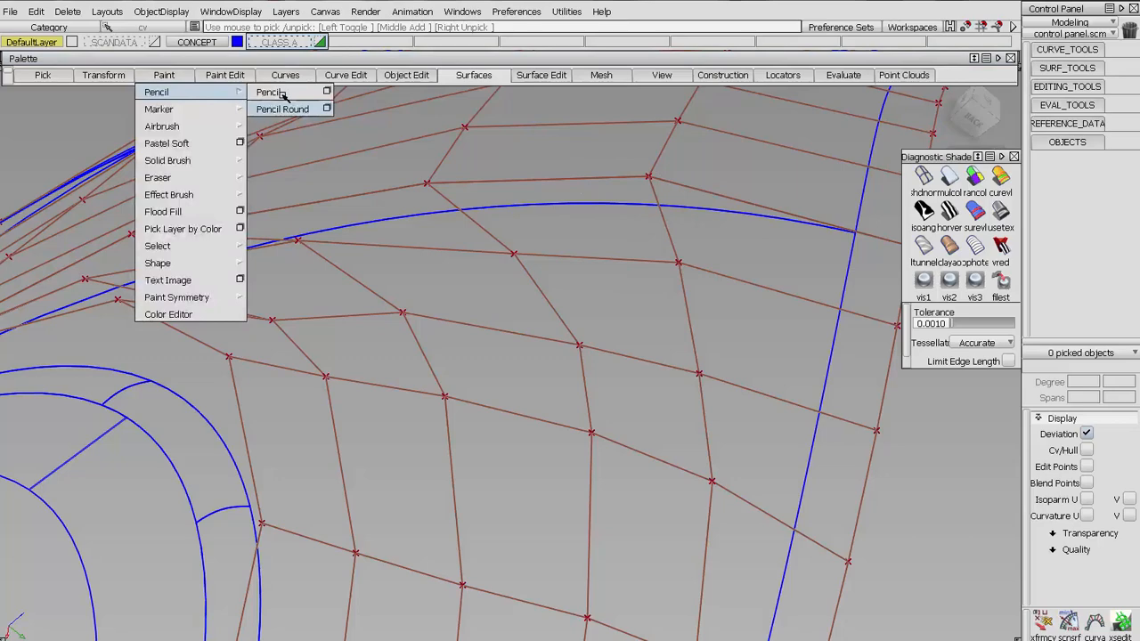
click(283, 109)
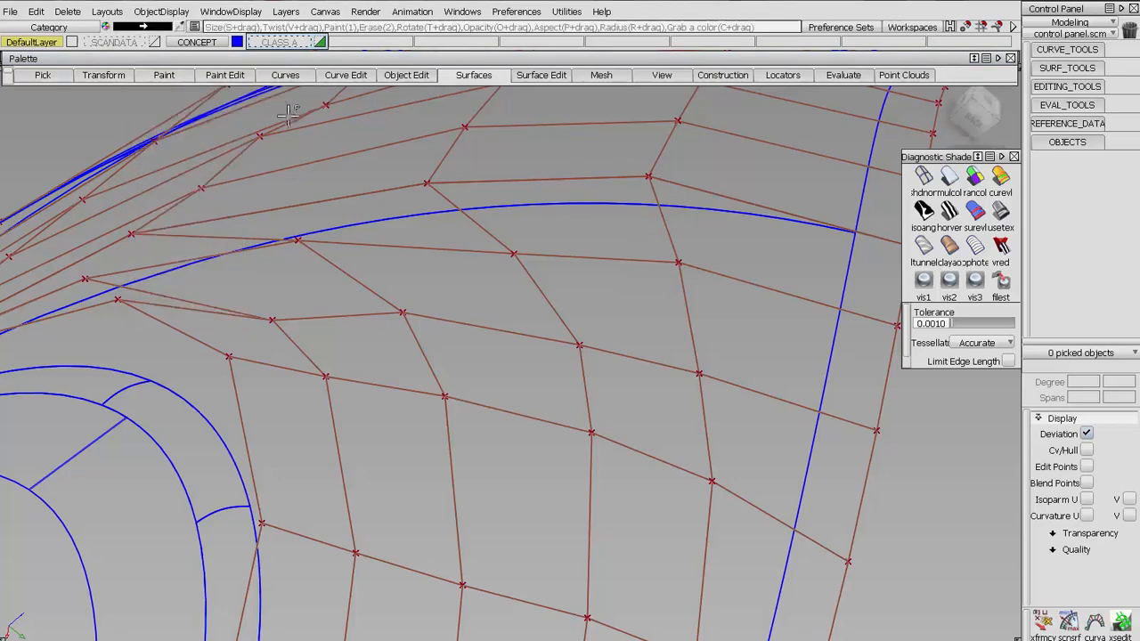
click(653, 486)
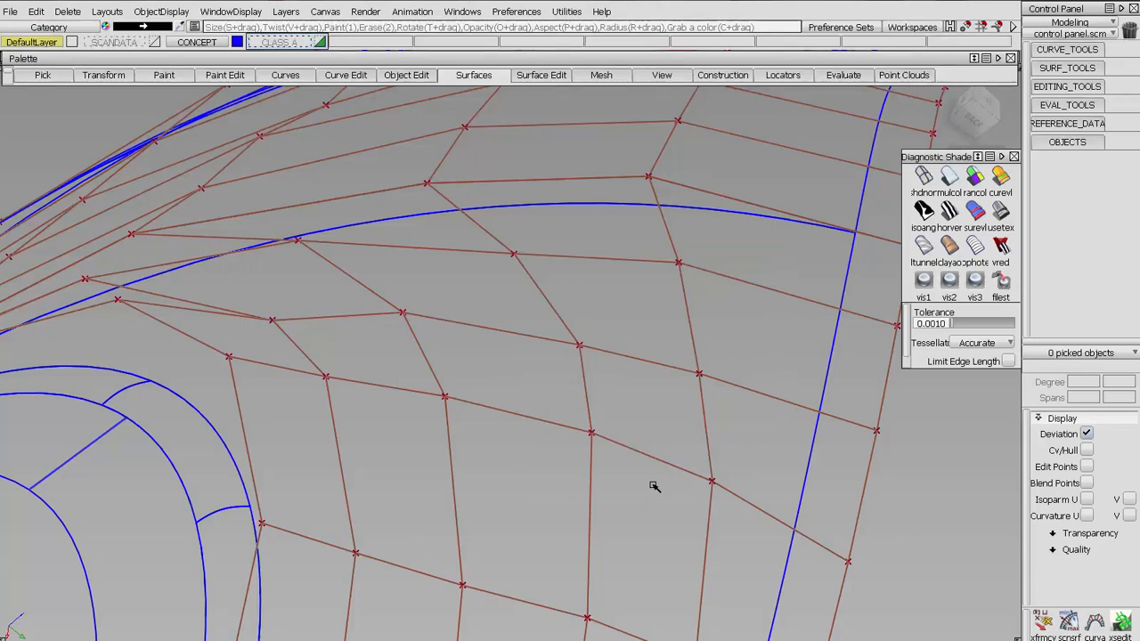
mouse_move(876, 429)
mouse_down()
mouse_move(484, 318)
mouse_move(207, 318)
mouse_move(100, 299)
mouse_up()
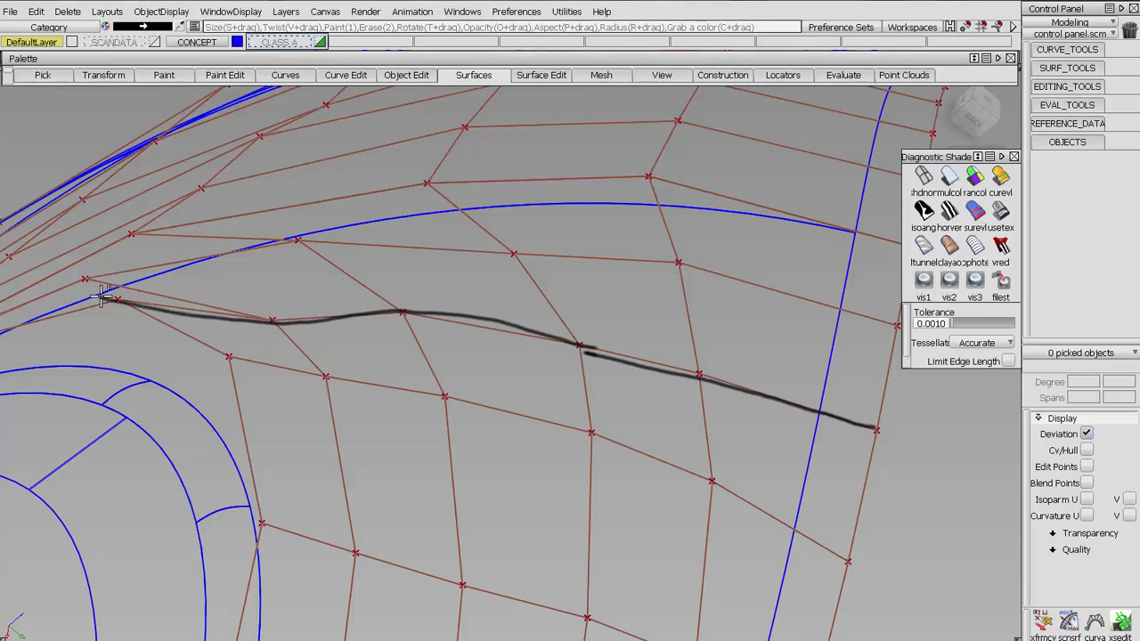
mouse_move(187, 261)
mouse_down()
mouse_move(302, 290)
mouse_move(234, 289)
mouse_move(188, 262)
mouse_up()
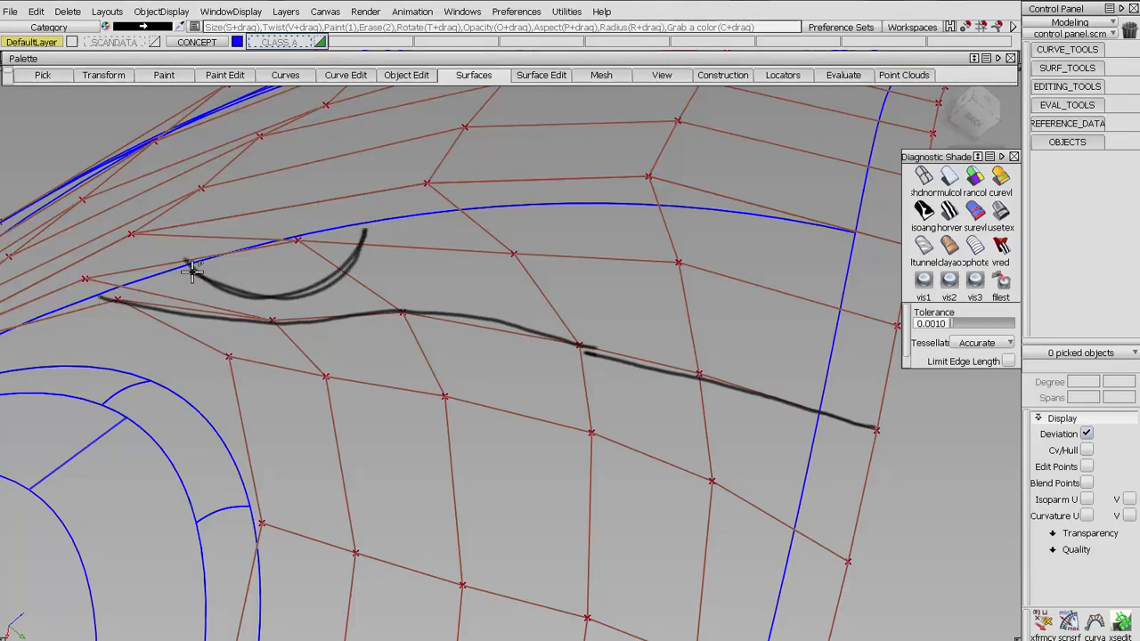
Step: Undo the pencil strokes traced along the uneven CV row
key(ctrl+z)
key(ctrl+z)
key(ctrl+z)
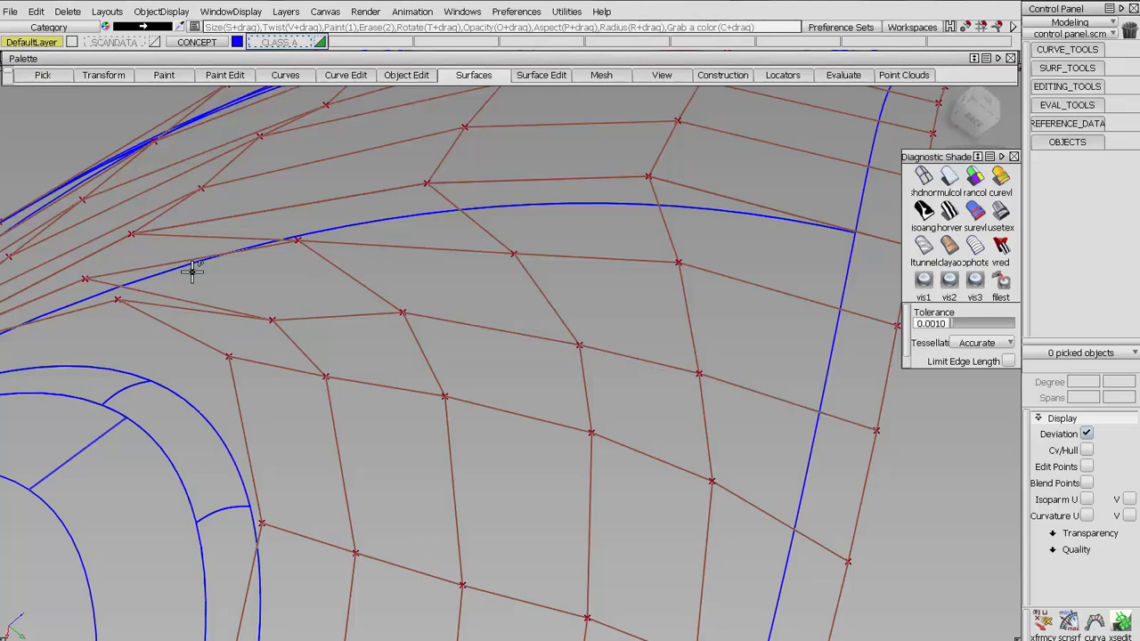
Step: Sketch a smooth arched line for the CV row's ideal flow and mark the actual and ideal positions near the wheel arch
mouse_move(806, 433)
mouse_down()
mouse_move(733, 394)
mouse_move(641, 369)
mouse_move(369, 321)
mouse_move(85, 372)
mouse_up()
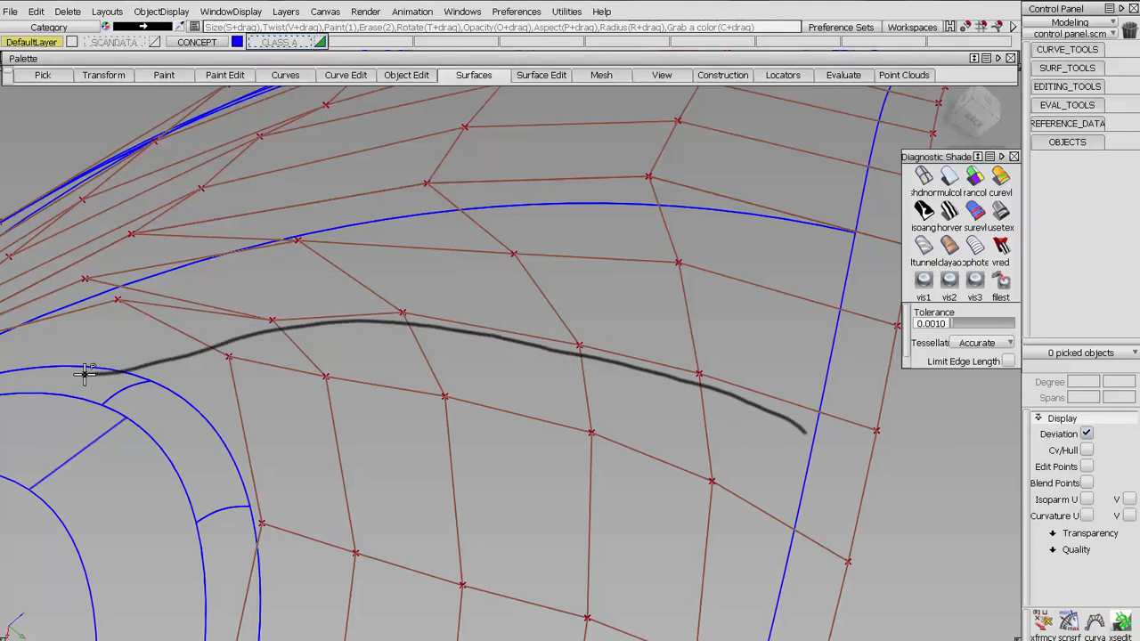
mouse_move(124, 304)
mouse_down()
mouse_move(289, 329)
mouse_move(138, 305)
mouse_up()
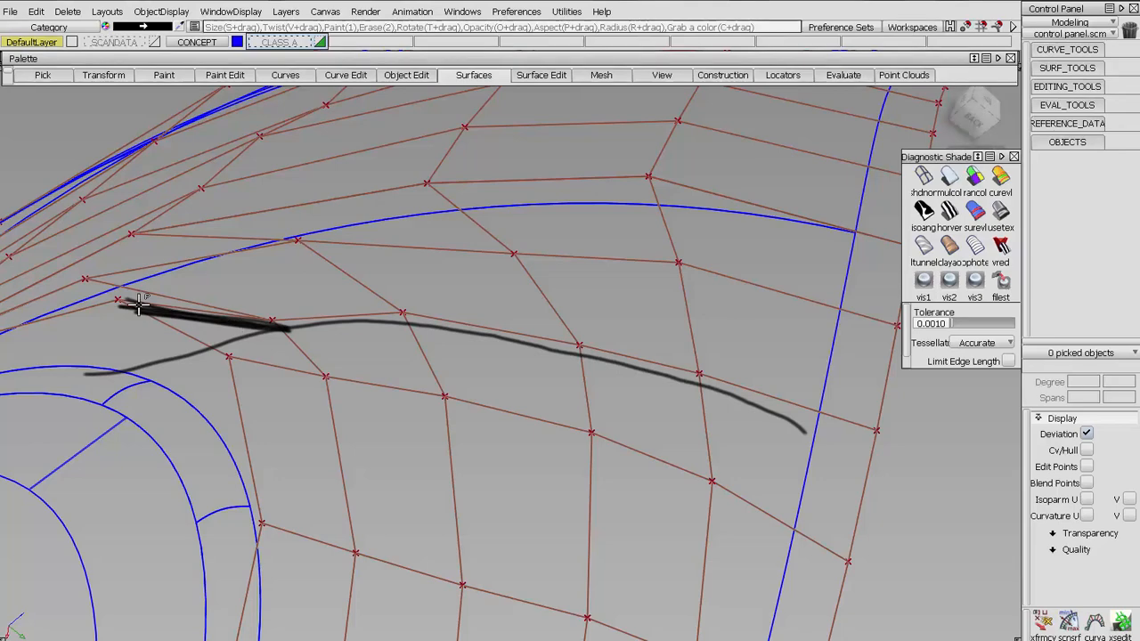
mouse_move(130, 381)
mouse_down()
mouse_move(31, 376)
mouse_move(78, 371)
mouse_up()
drag(127, 300, 273, 318)
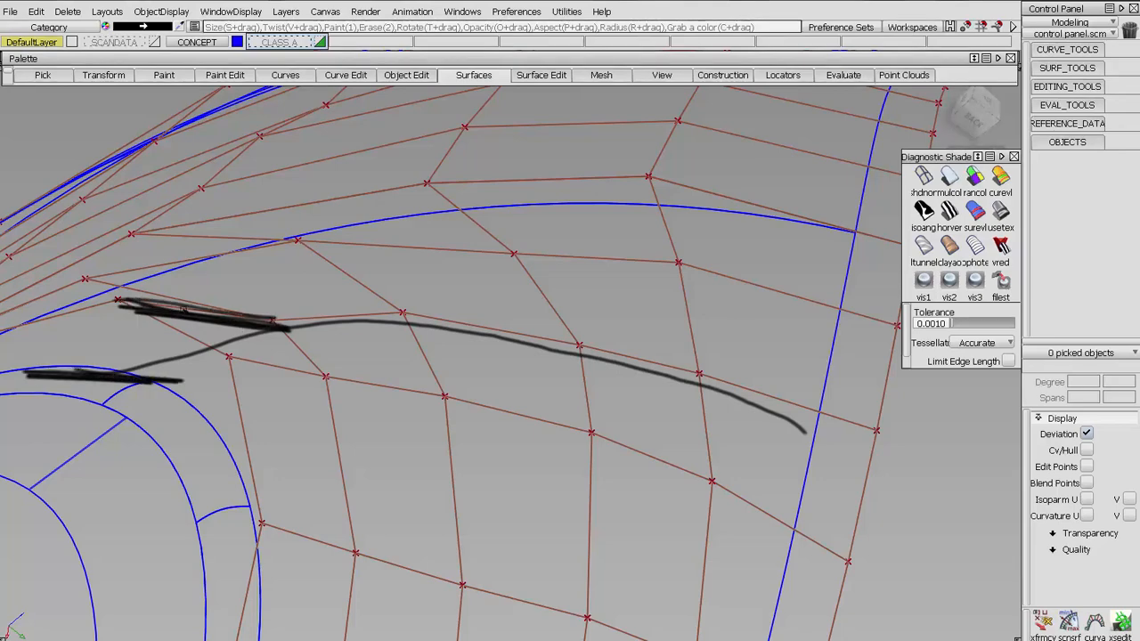
mouse_move(184, 311)
mouse_down()
mouse_move(221, 315)
mouse_move(121, 303)
mouse_up()
Step: Undo the arched line and the marks at its wheel-arch end
key(ctrl+z)
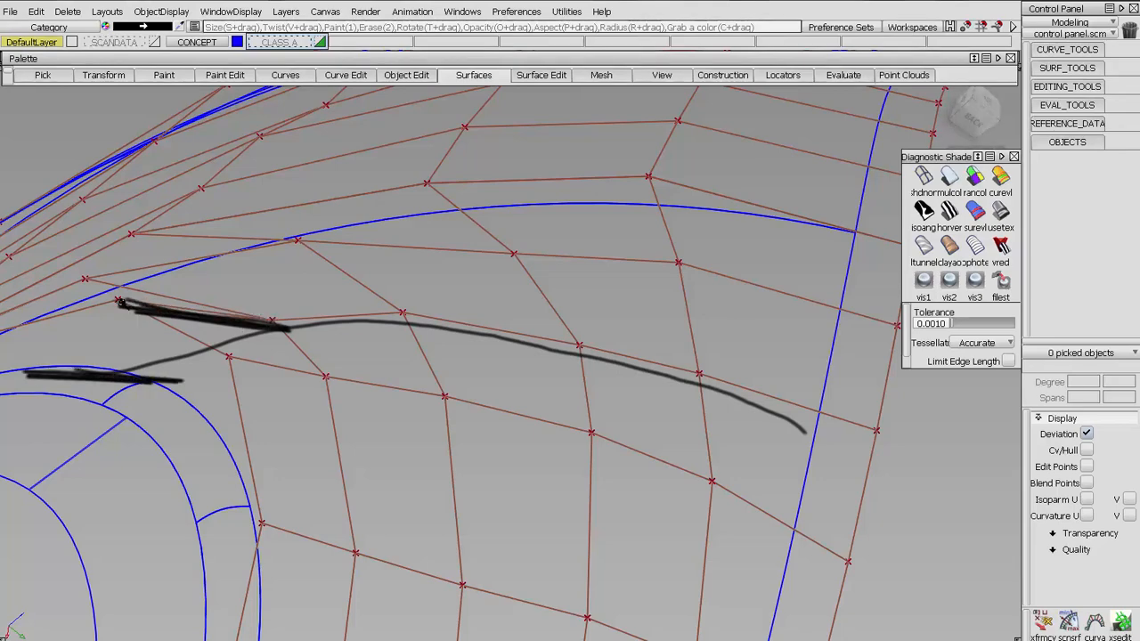
key(ctrl+z)
key(ctrl+z)
key(ctrl+z)
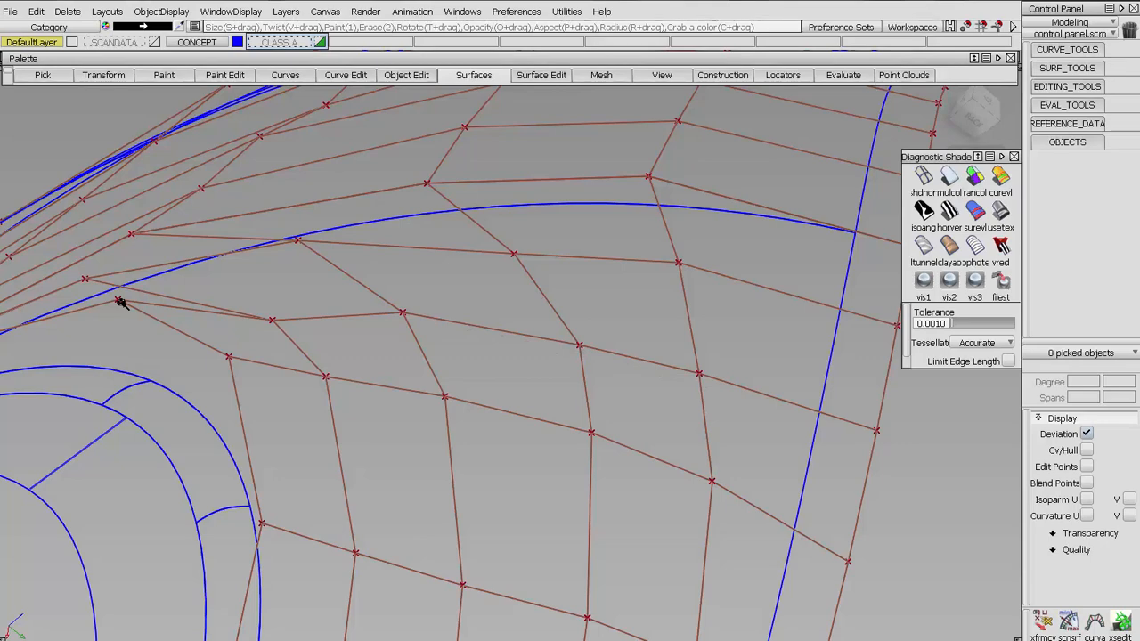
Step: Activate the Transform CV tool and pick successive CV rows near the shared edge to compare their flow across the surface
alt+shift+right_drag(445, 361, 240, 369)
mouse_move(396, 480)
alt+shift+mouse_down()
mouse_move(401, 419)
mouse_move(420, 379)
mouse_move(440, 465)
mouse_move(502, 434)
alt+shift+mouse_up()
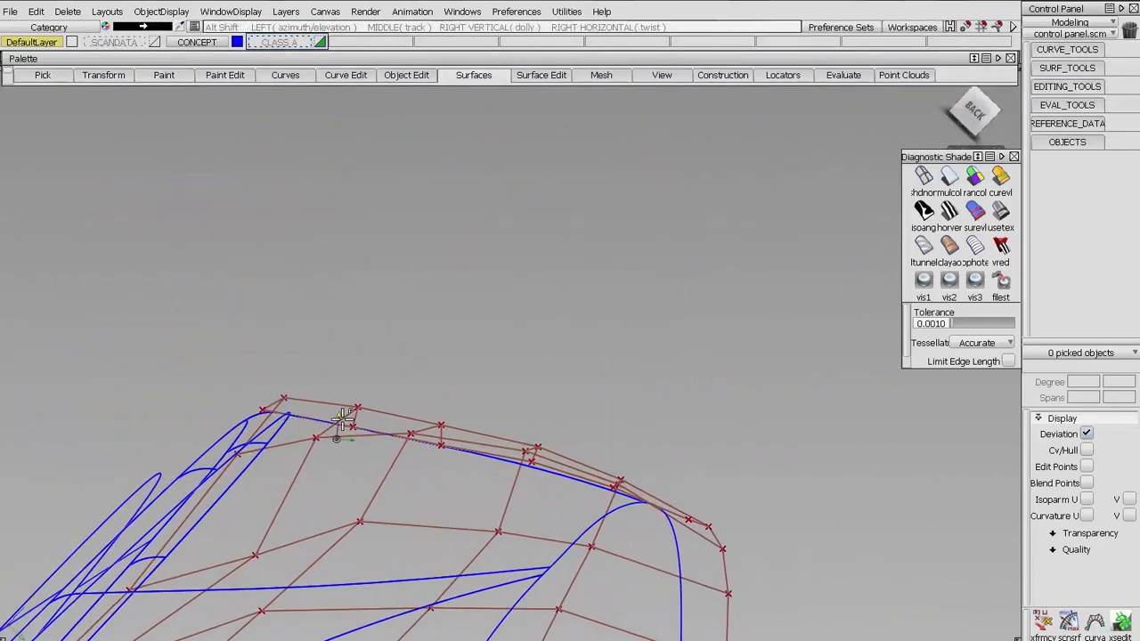
mouse_move(489, 407)
alt+shift+mouse_down()
mouse_move(525, 405)
mouse_move(516, 466)
mouse_move(516, 394)
mouse_move(522, 382)
mouse_move(540, 387)
mouse_move(526, 326)
alt+shift+mouse_up()
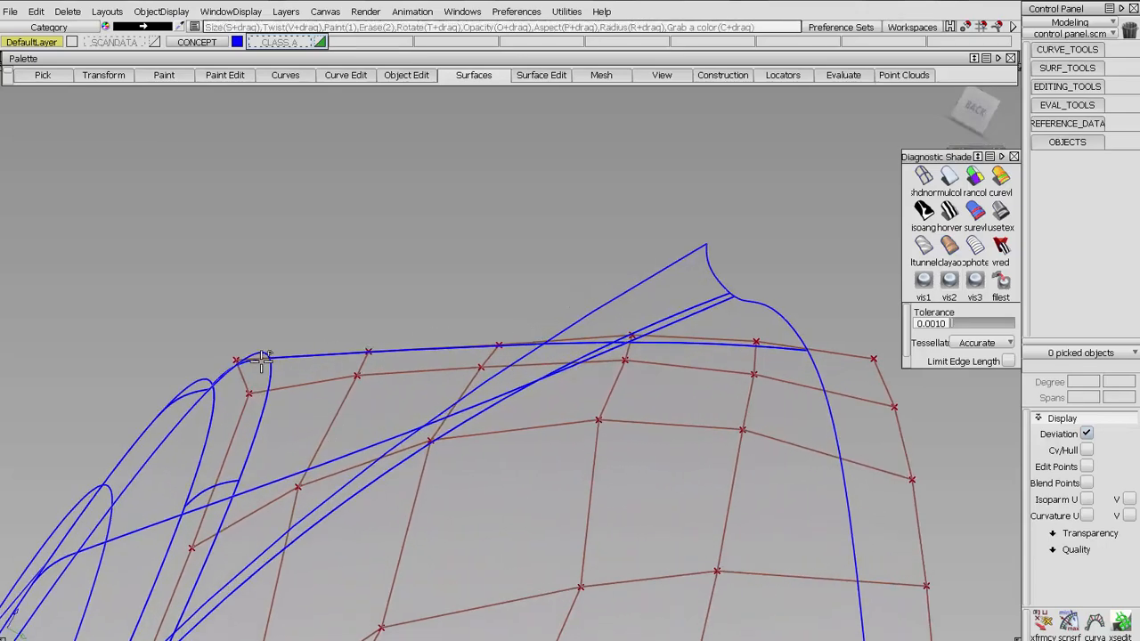
click(1043, 622)
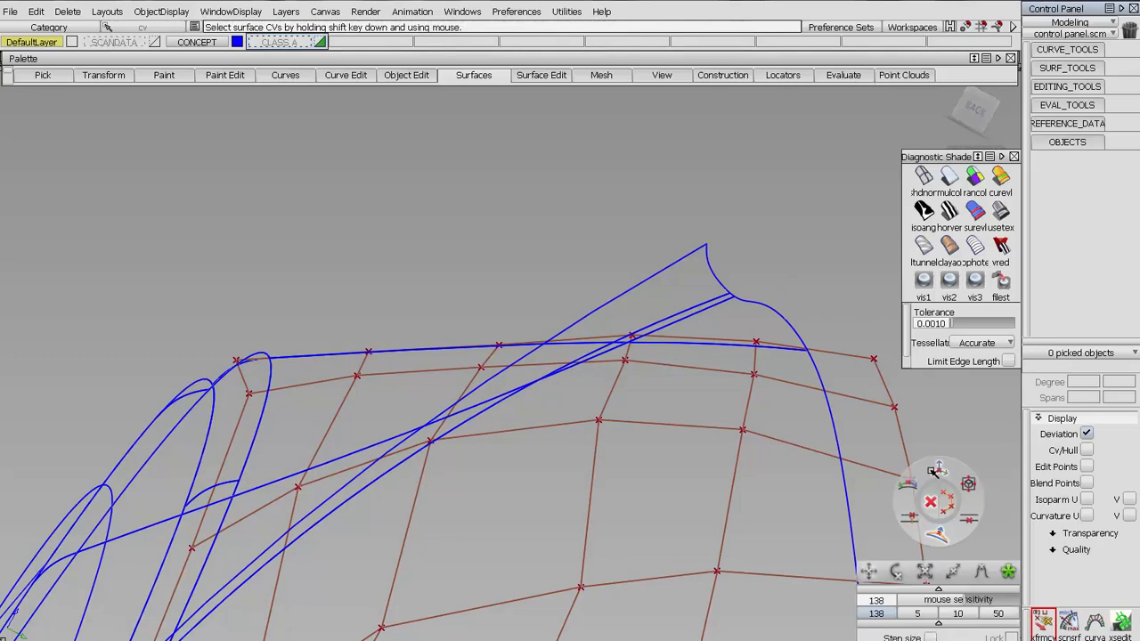
shift+click(712, 338)
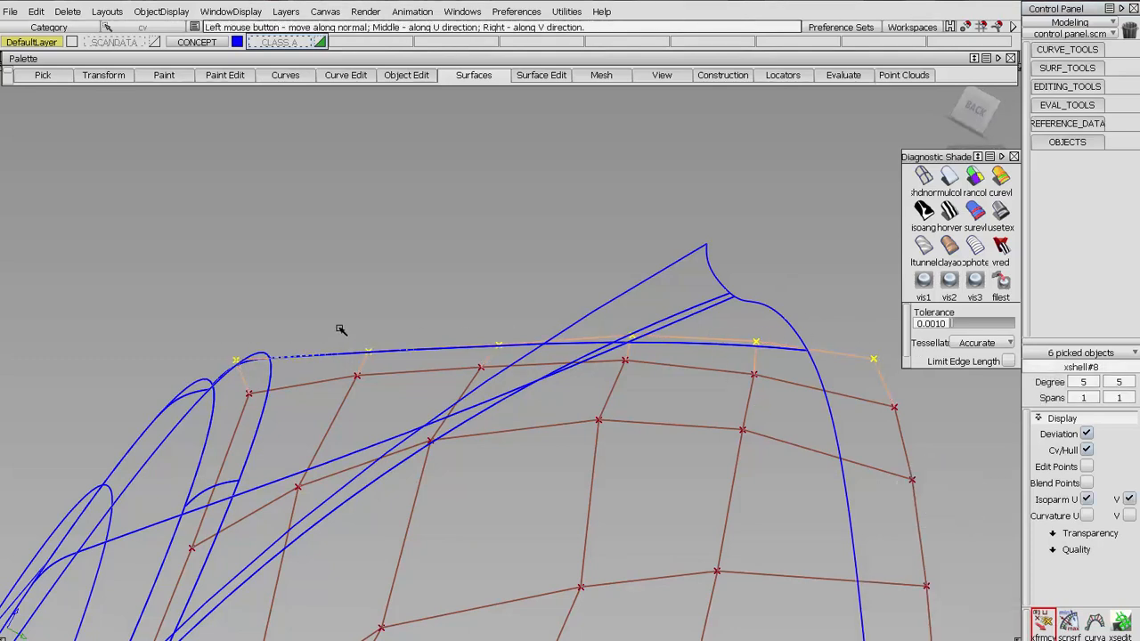
alt+shift+drag(450, 271, 453, 295)
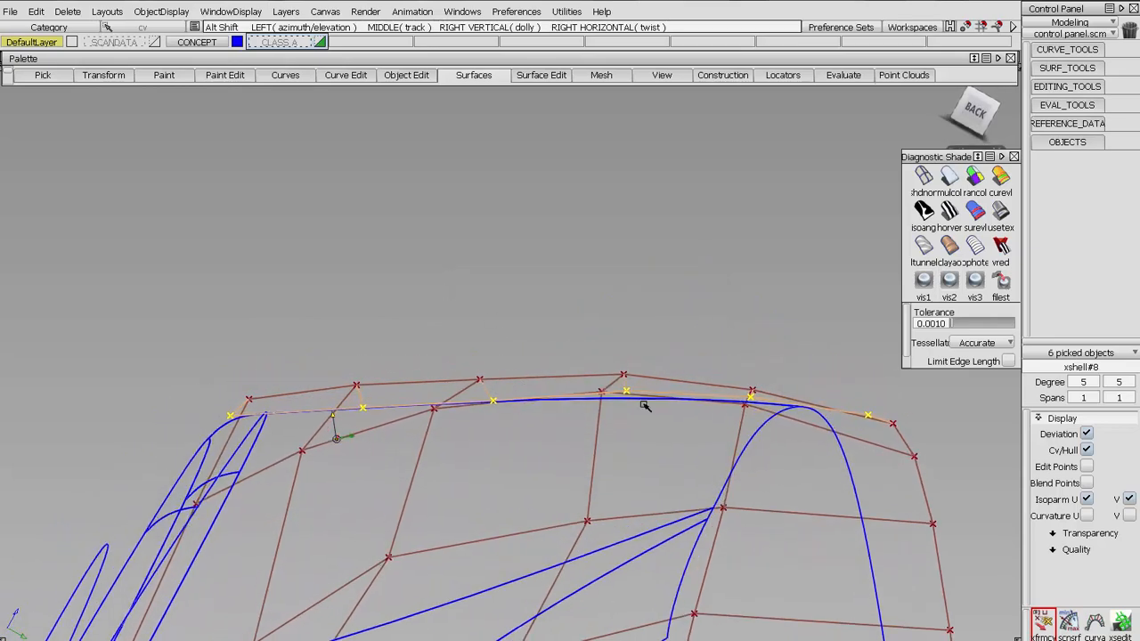
click(559, 377)
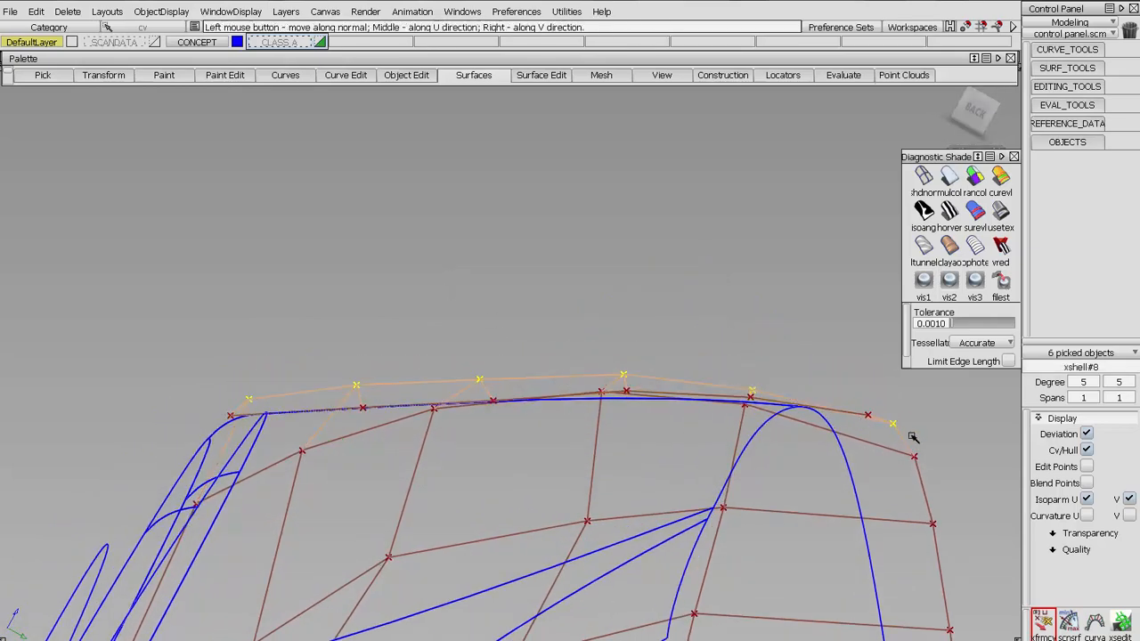
alt+shift+drag(460, 297, 594, 334)
click(703, 348)
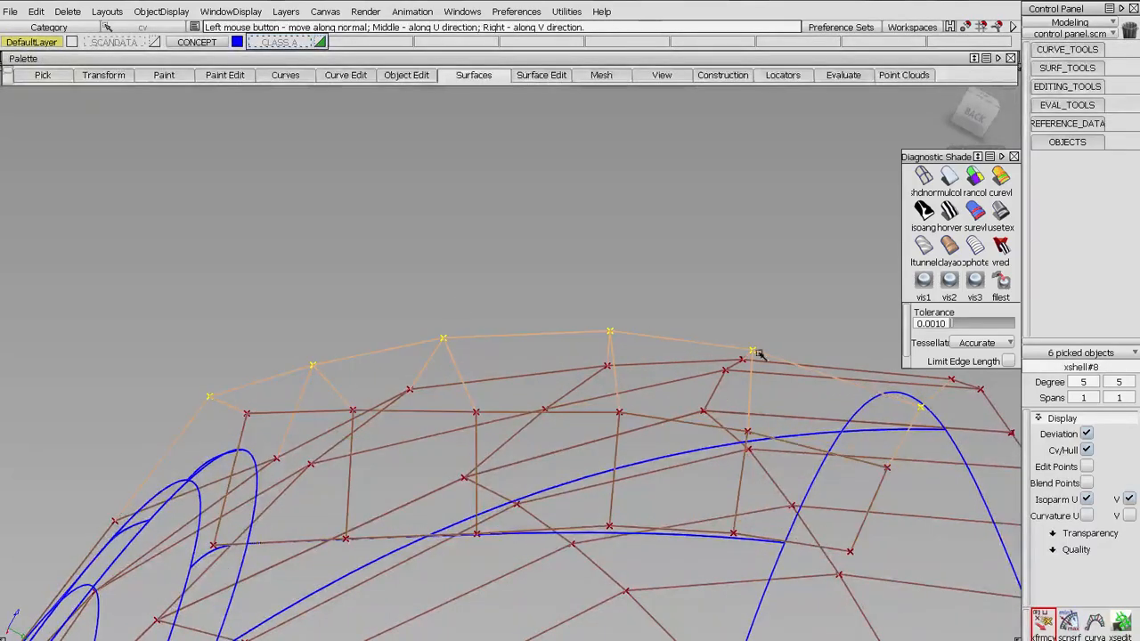
Step: Inspect the highlighted CV row and its neighbour from several angles, and hide the CVs and hulls of both surfaces
alt+shift+drag(477, 274, 471, 310)
alt+shift+drag(491, 262, 449, 330)
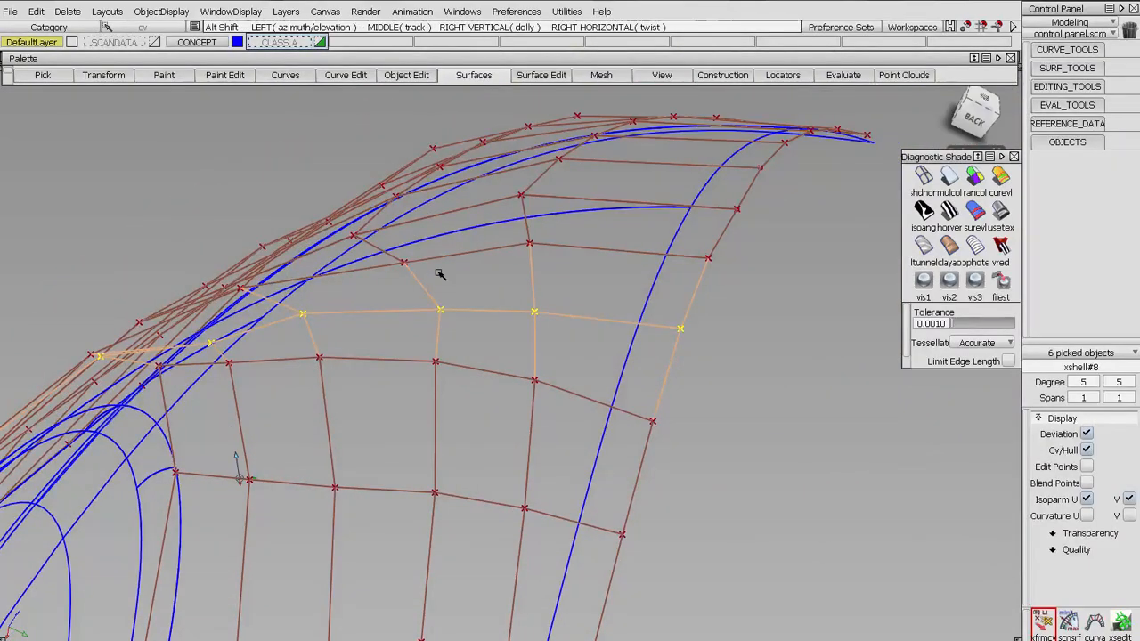
alt+shift+drag(440, 273, 433, 279)
alt+shift+drag(372, 228, 539, 316)
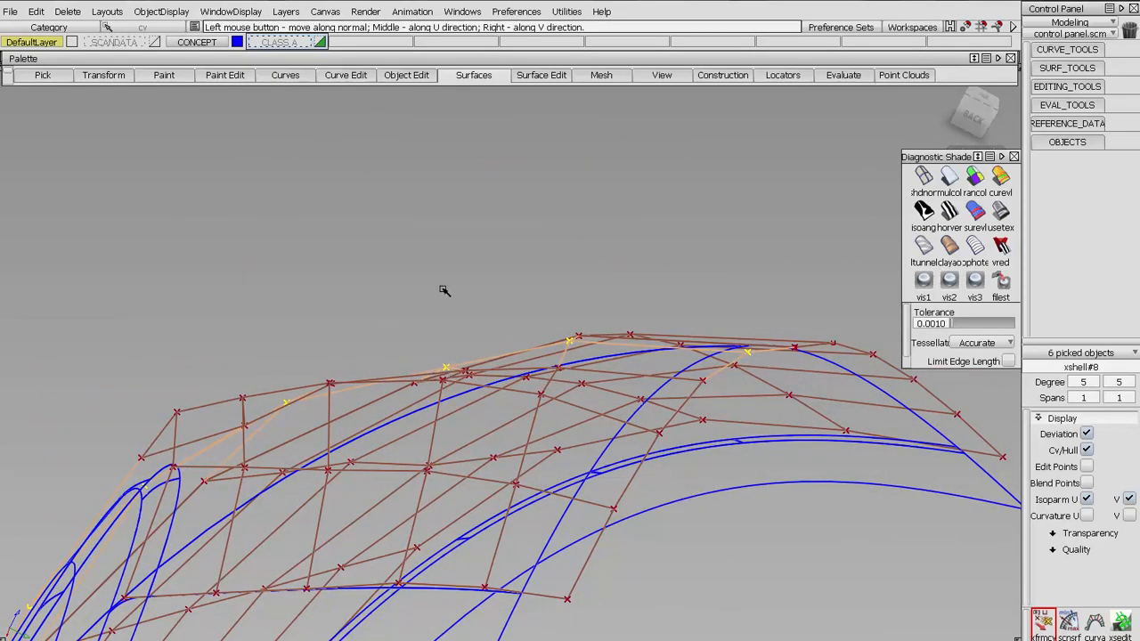
alt+shift+drag(444, 290, 602, 442)
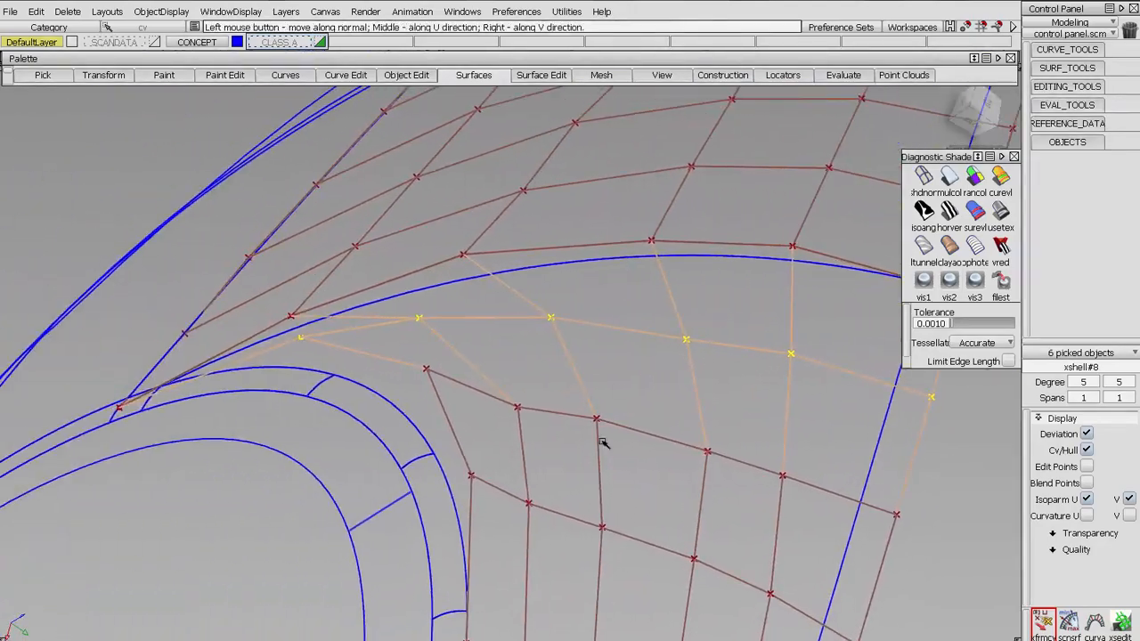
shift+click(575, 399)
click(848, 322)
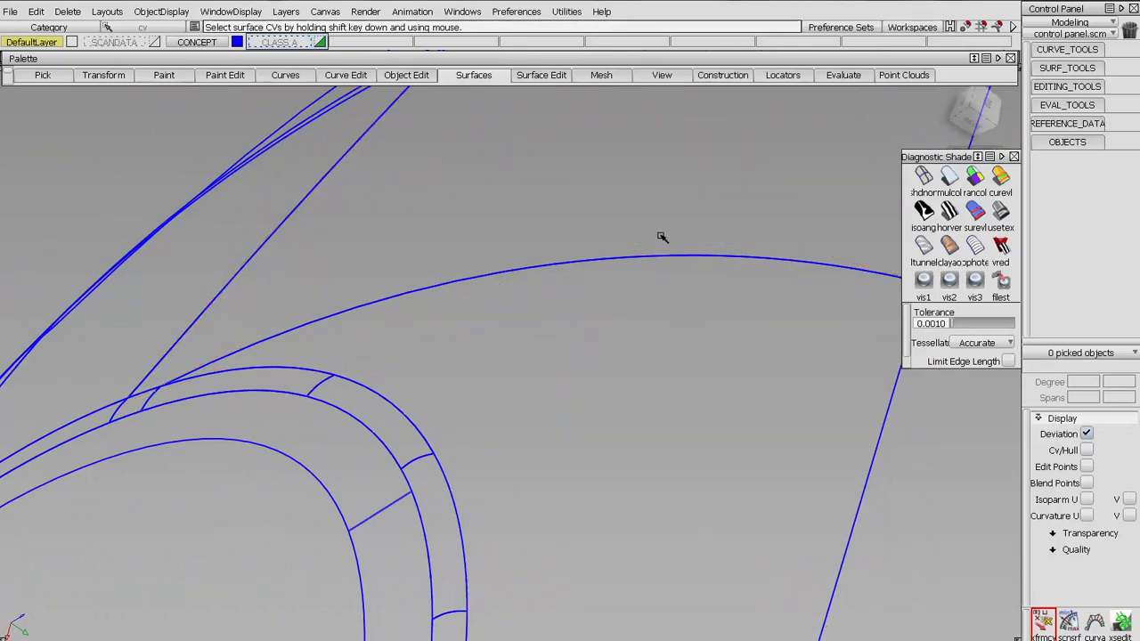
Step: Apply isoangle diagnostic shading to the two adjoining degree 5 fender surfaces beside the wheel arch and clear the selection
mouse_move(806, 260)
ctrl+shift+mouse_down()
mouse_move(643, 255)
mouse_move(670, 240)
mouse_move(621, 280)
mouse_move(642, 403)
mouse_move(758, 333)
mouse_move(715, 425)
mouse_move(588, 421)
ctrl+shift+mouse_up()
click(923, 211)
click(936, 93)
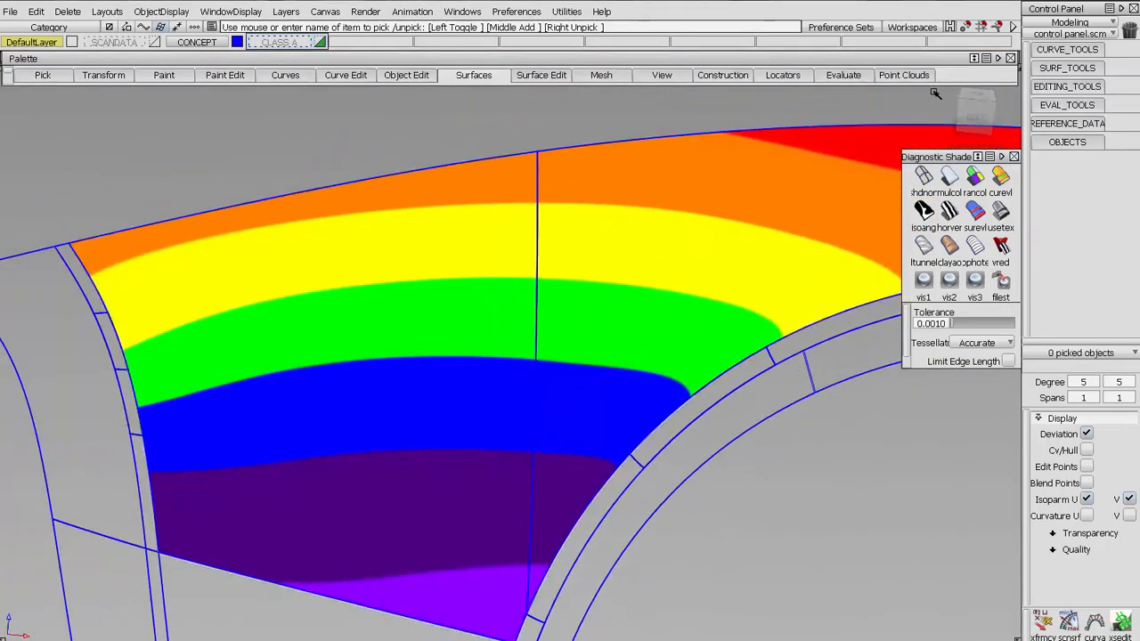
Step: Check tangent continuity along the shared edge of the two shaded surfaces and examine the isoangle bands crossing it
click(1062, 104)
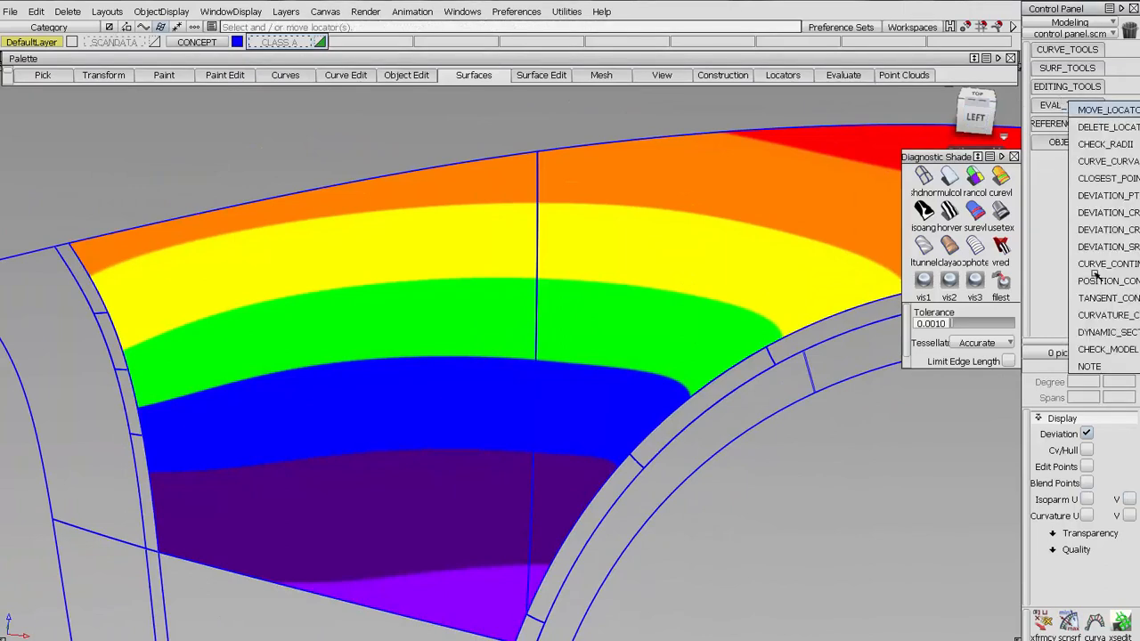
click(1104, 299)
click(535, 275)
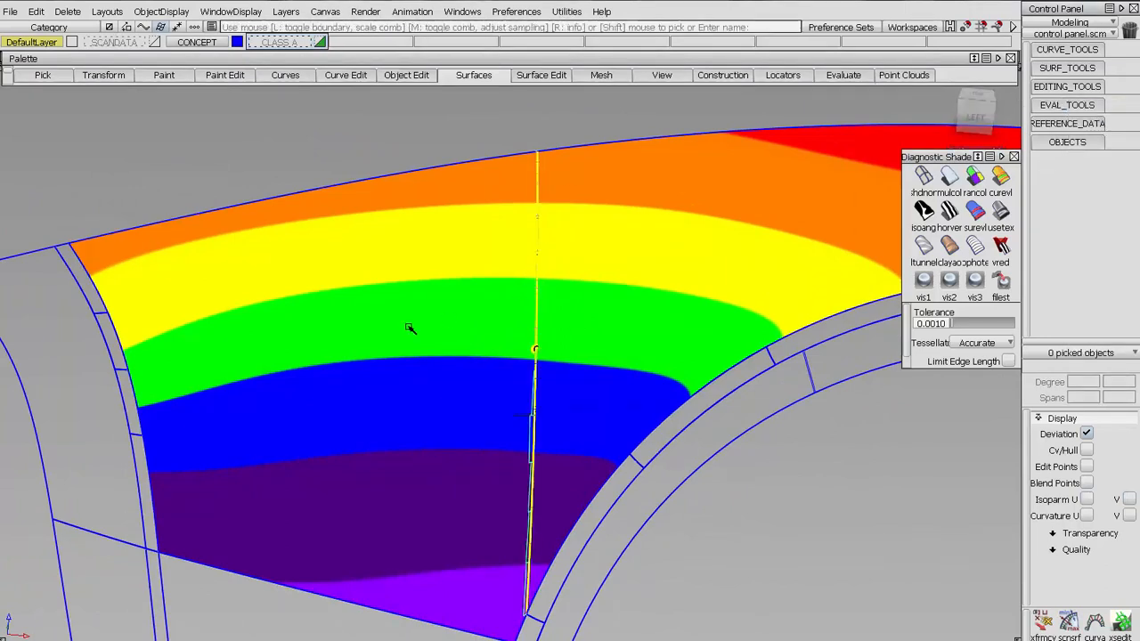
drag(621, 361, 700, 335)
alt+shift+drag(623, 333, 429, 343)
alt+shift+drag(586, 433, 655, 418)
alt+shift+right_drag(623, 348, 598, 418)
alt+shift+middle_drag(598, 418, 638, 245)
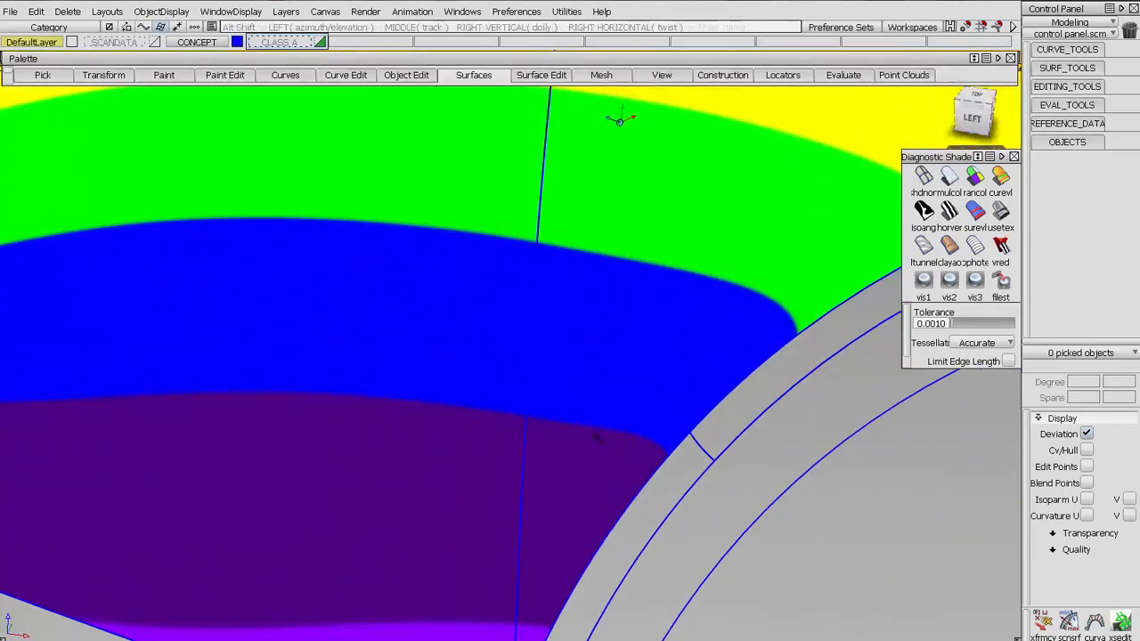
alt+shift+right_drag(486, 427, 748, 461)
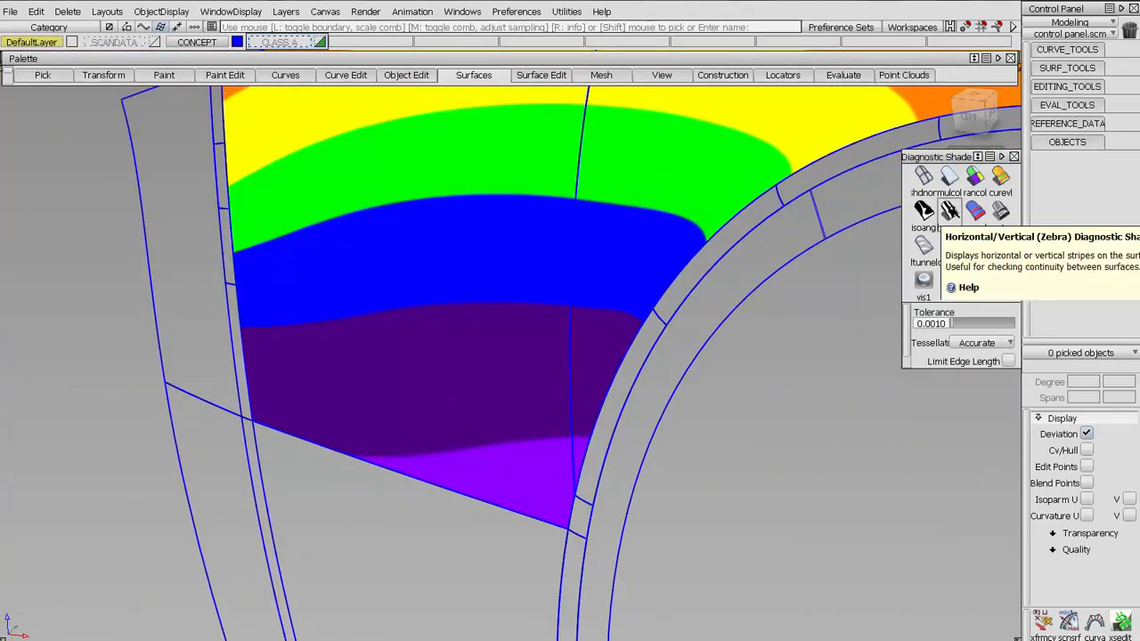
Step: Switch the fender surfaces to horizontal/vertical zebra shading and move the Diagnostic Shade window clear of the wheel arch view
click(949, 211)
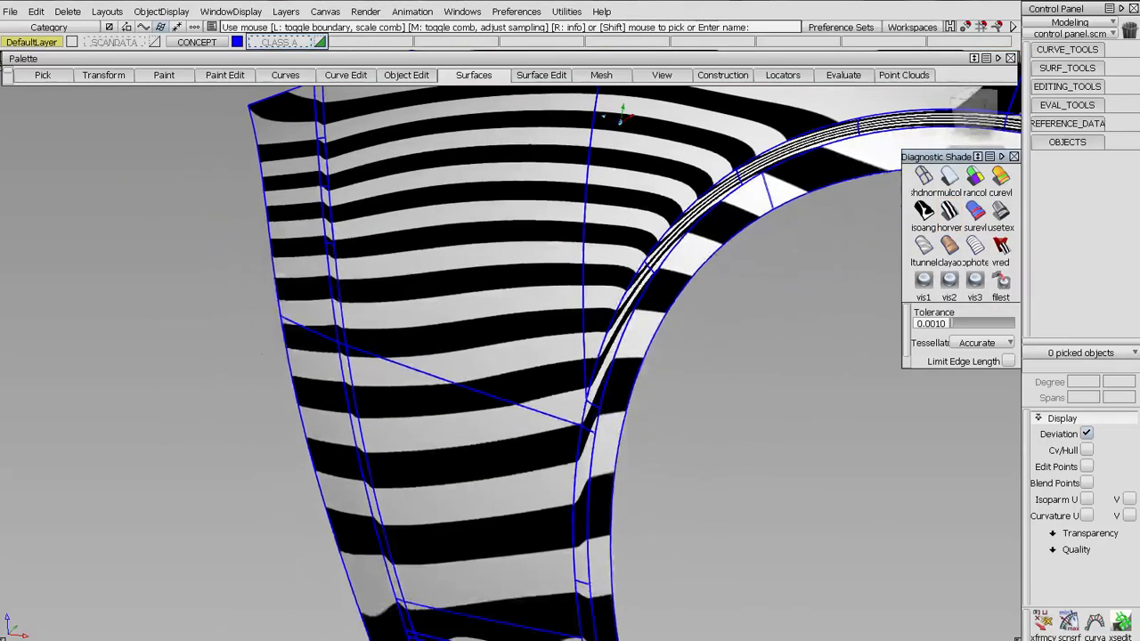
alt+shift+drag(621, 114, 577, 159)
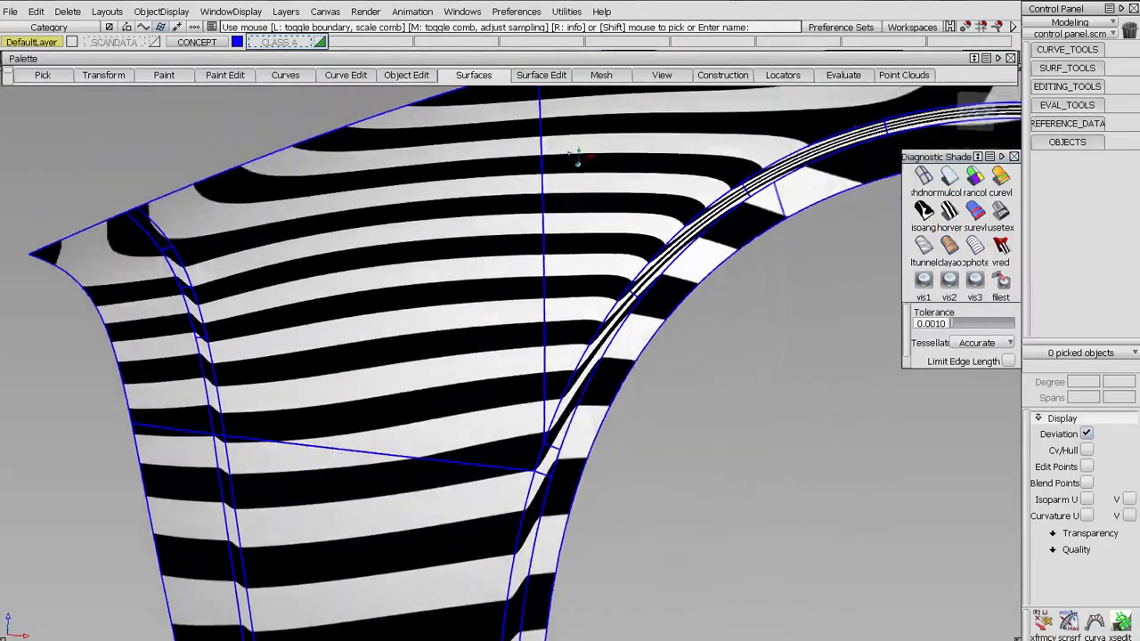
alt+shift+drag(677, 330, 710, 275)
alt+shift+drag(644, 391, 657, 347)
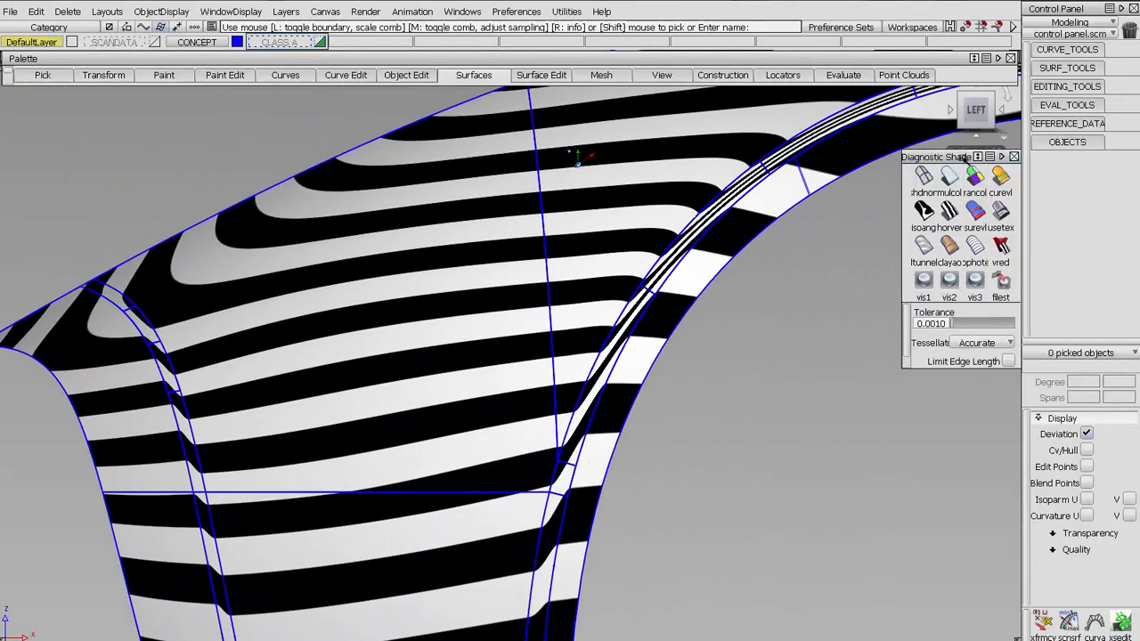
drag(962, 156, 962, 416)
alt+shift+drag(842, 237, 972, 230)
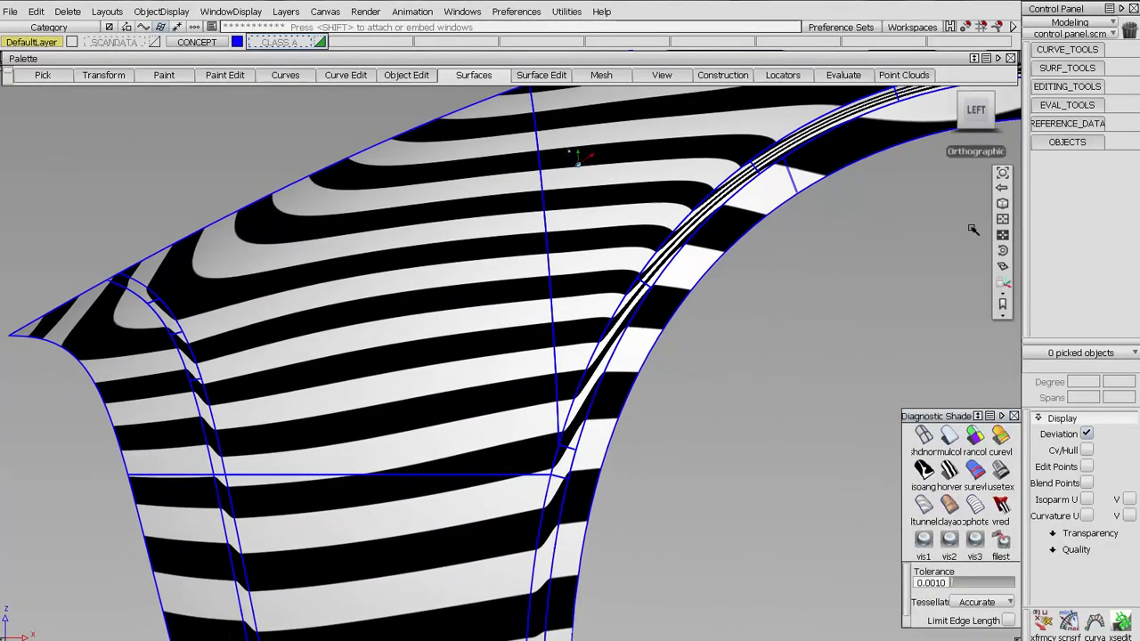
Step: Examine the zebra stripe flow across the shared edge and around the wheel arch from several angles
alt+shift+drag(596, 378, 603, 257)
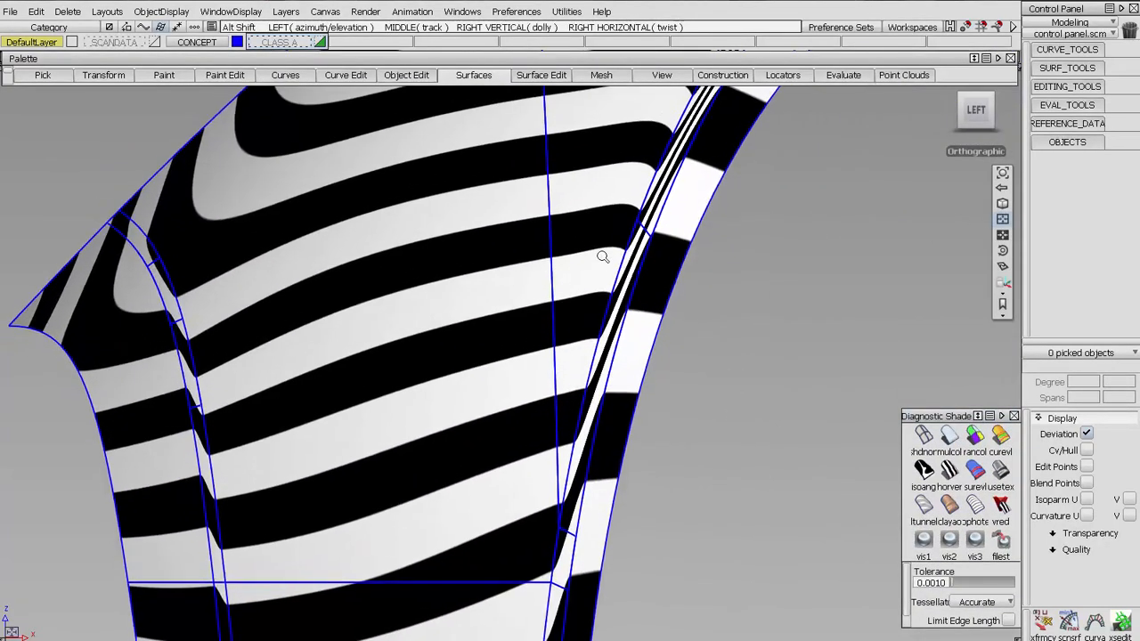
alt+shift+drag(609, 317, 648, 326)
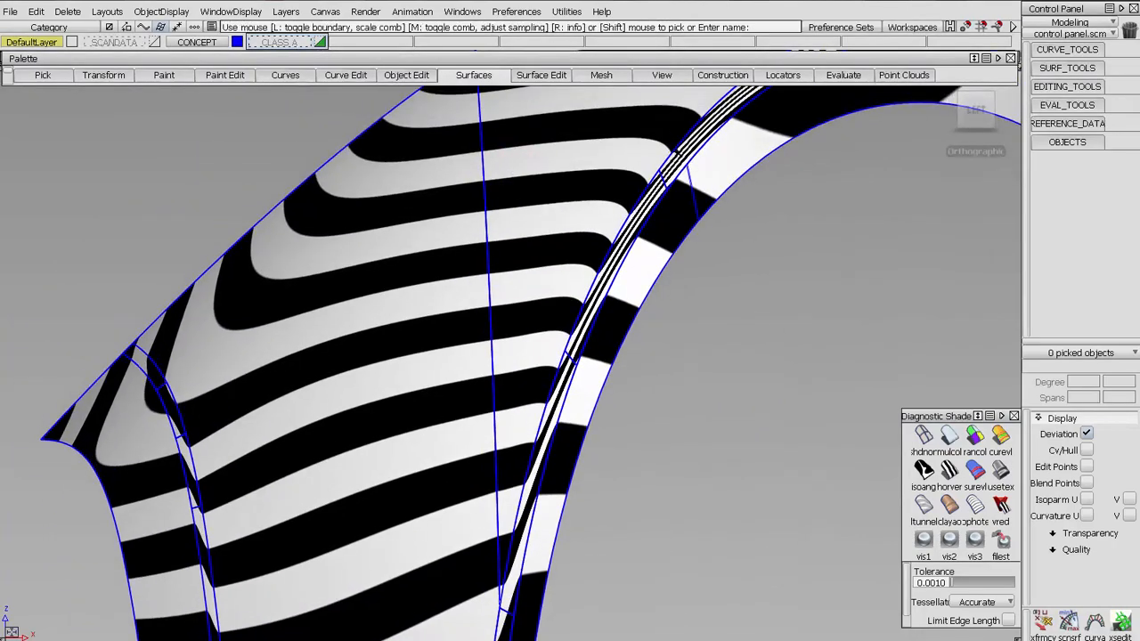
alt+shift+drag(721, 156, 536, 237)
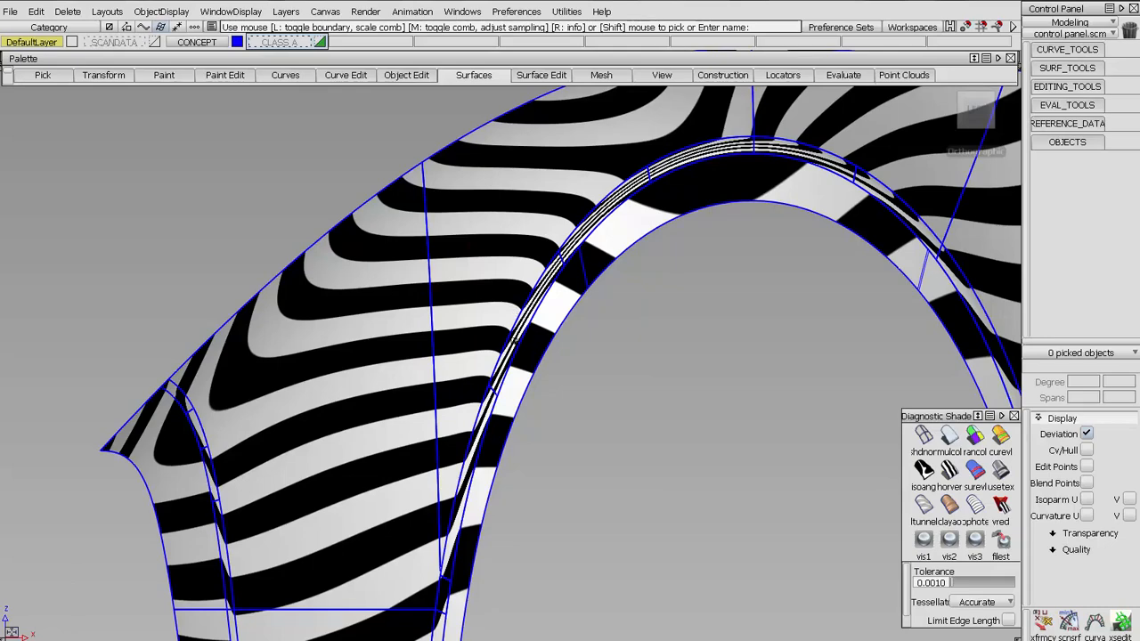
alt+shift+drag(504, 355, 517, 233)
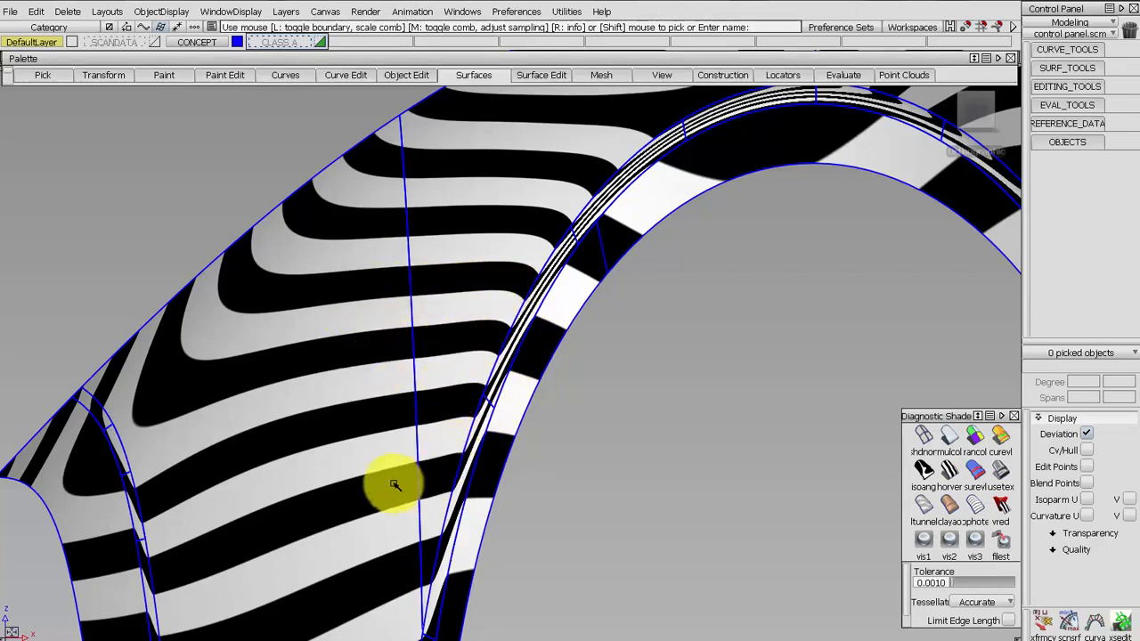
alt+shift+drag(386, 484, 465, 331)
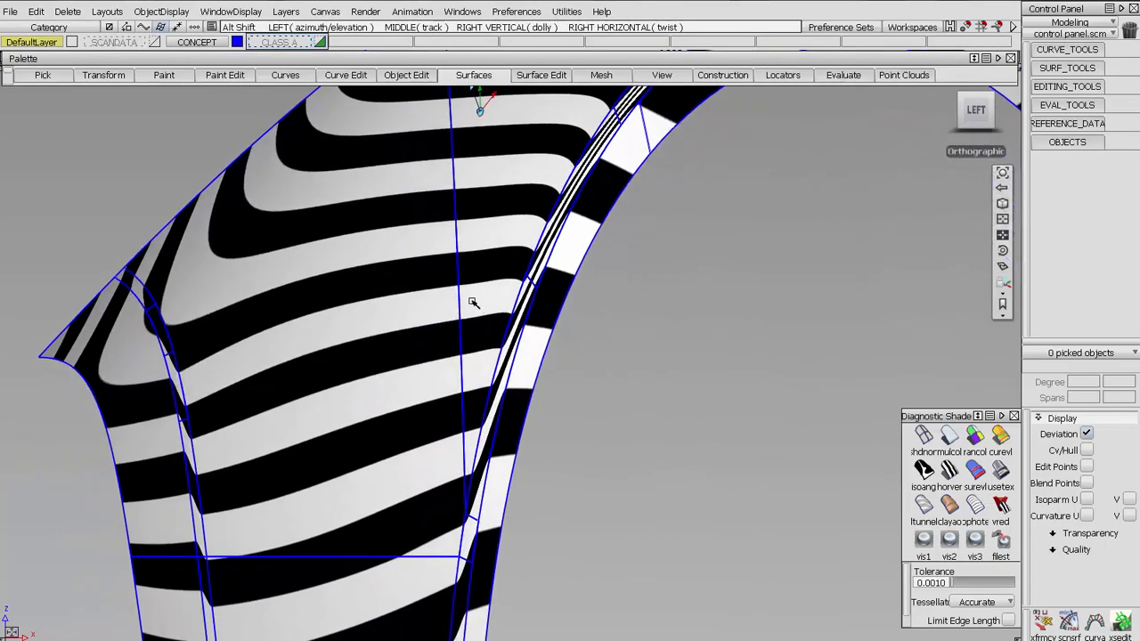
click(1002, 236)
alt+shift+drag(651, 226, 606, 345)
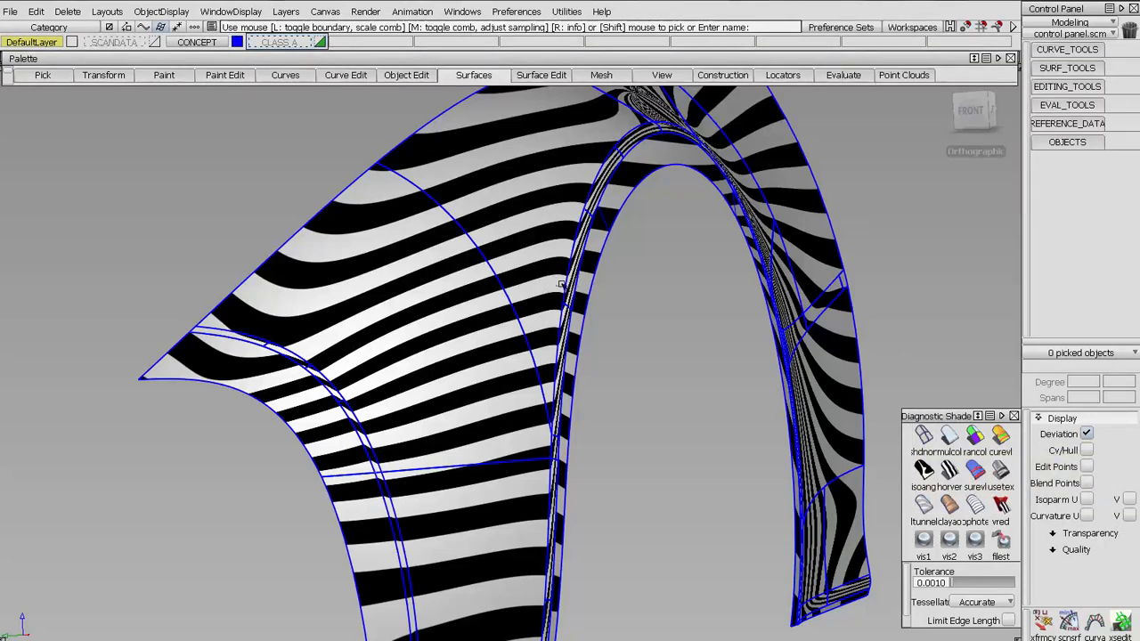
Step: Return the fender to wireframe display and start a new radial section group in the Cross Section Editor
click(926, 438)
mouse_move(567, 222)
alt+shift+mouse_down()
mouse_move(529, 285)
mouse_move(496, 283)
mouse_move(534, 285)
alt+shift+mouse_up()
click(1121, 621)
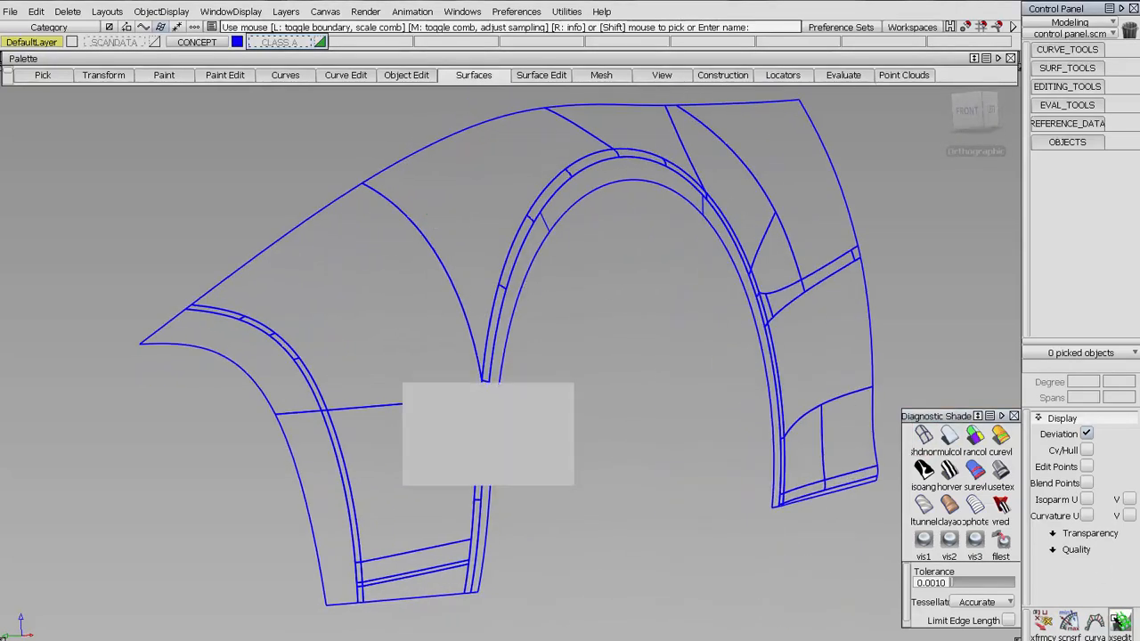
click(419, 406)
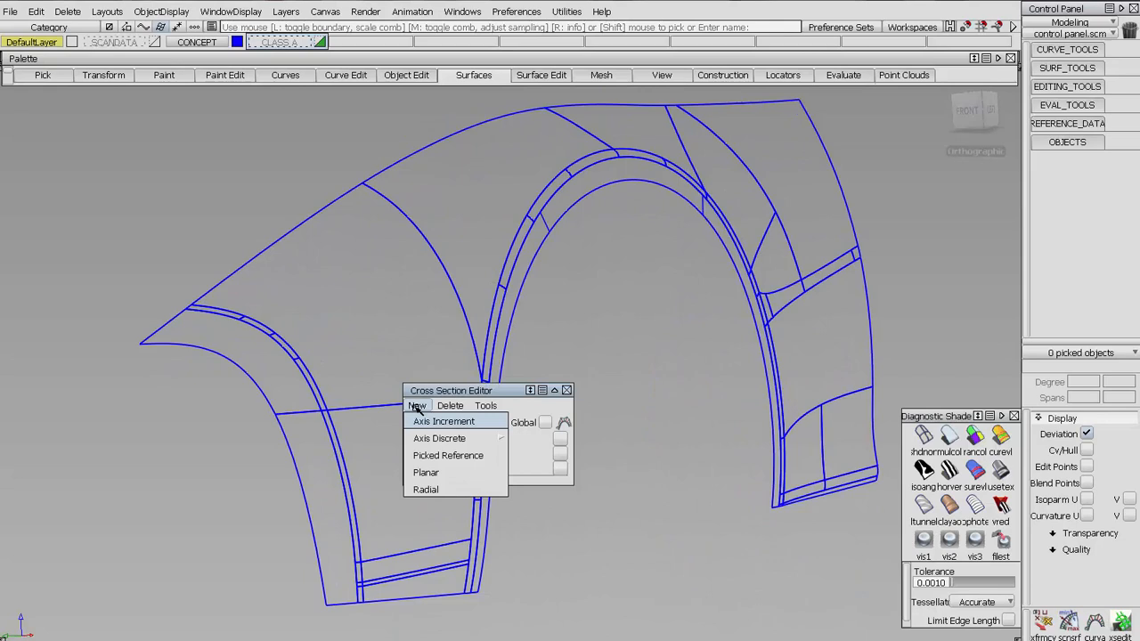
click(434, 488)
drag(472, 390, 231, 367)
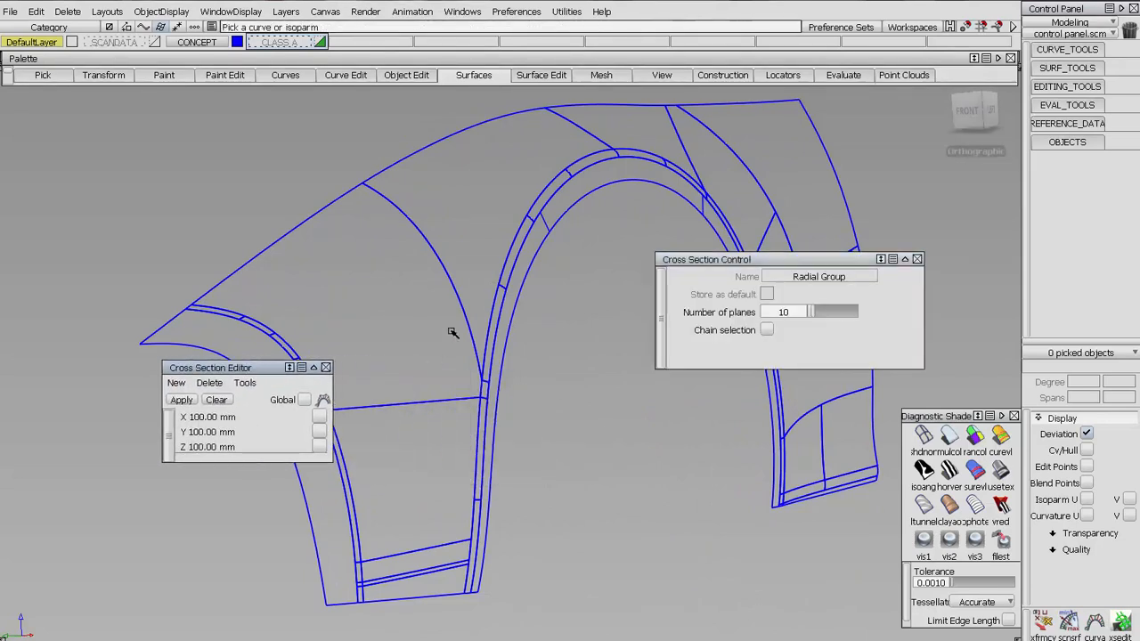
Step: Define the radial section group along three consecutive wheel-arch edge segments, choosing the trim edge when the pick is ambiguous
click(493, 359)
click(519, 367)
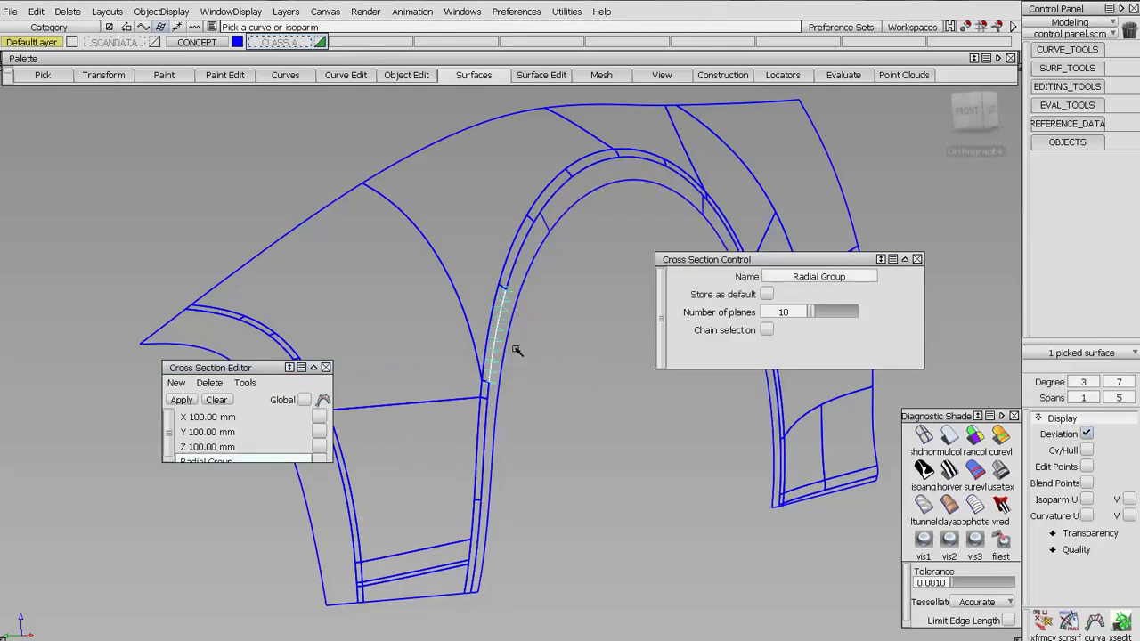
click(515, 272)
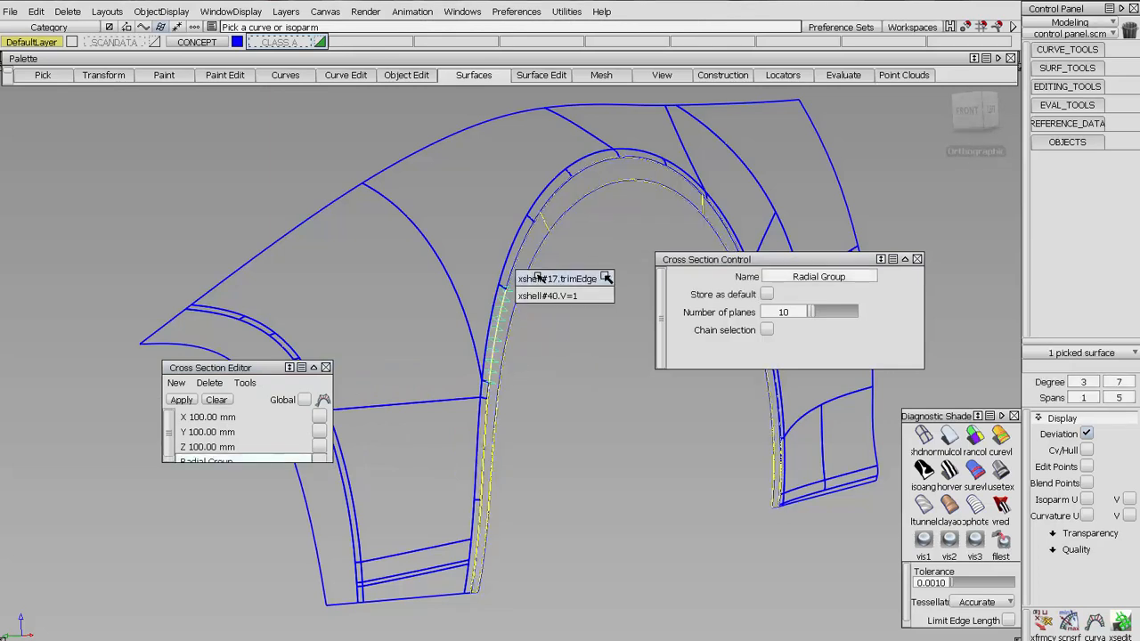
click(536, 277)
click(551, 201)
click(591, 207)
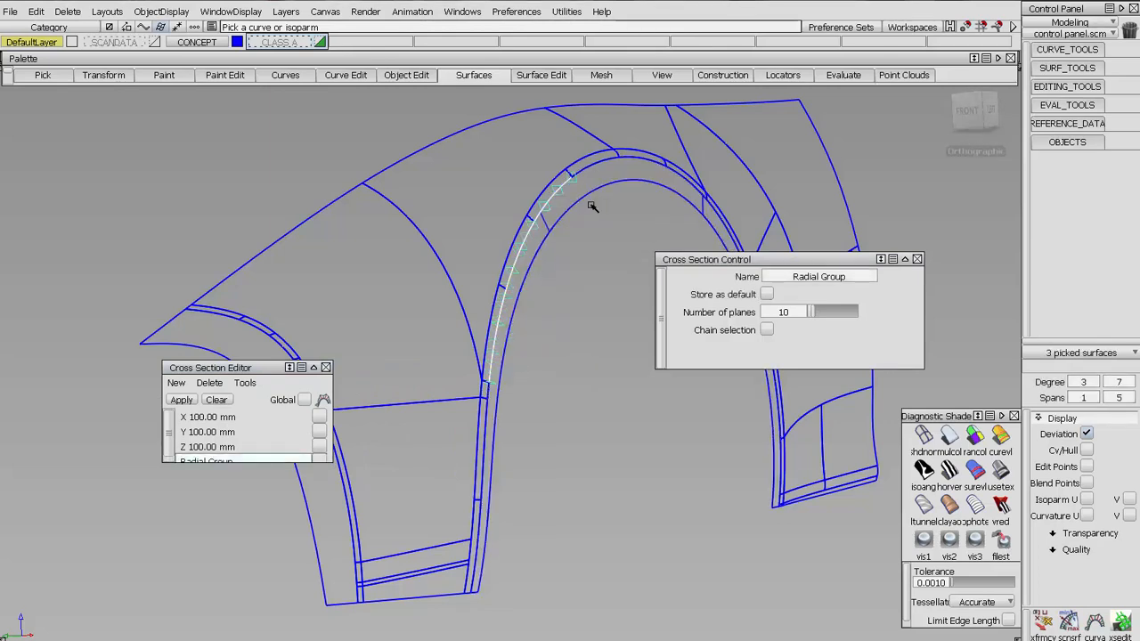
alt+shift+drag(544, 437, 361, 440)
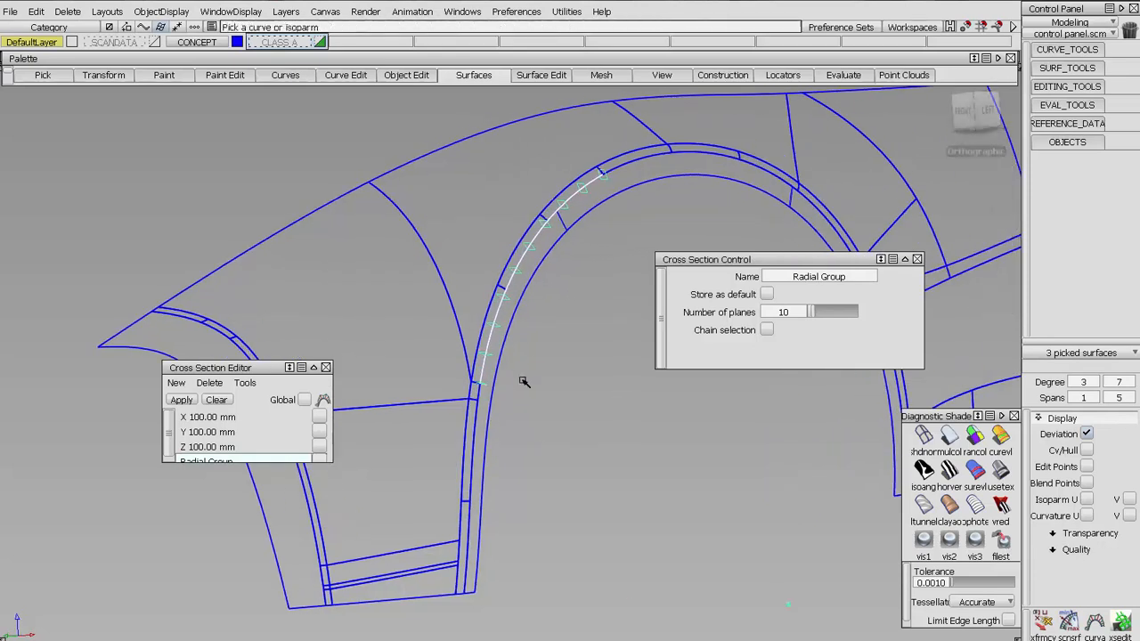
click(530, 432)
Step: Pick all the fender surfaces and generate the Radial Group sections across them
ctrl+shift+drag(457, 313, 258, 440)
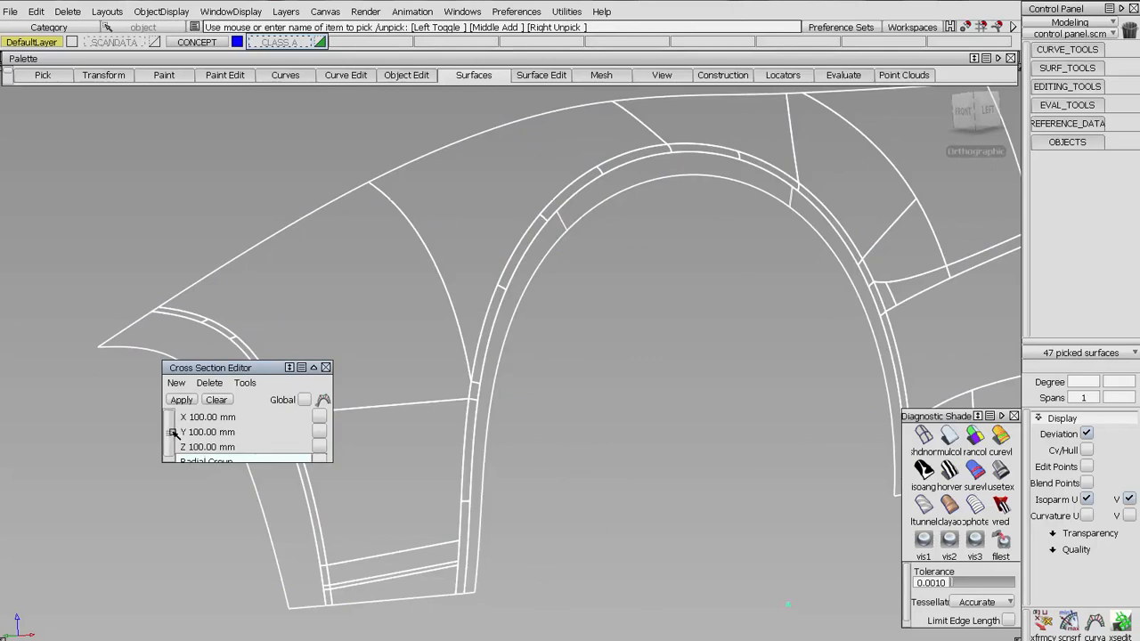
drag(175, 431, 211, 452)
alt+shift+drag(508, 335, 597, 308)
alt+shift+right_drag(596, 308, 643, 227)
alt+shift+middle_drag(643, 227, 618, 306)
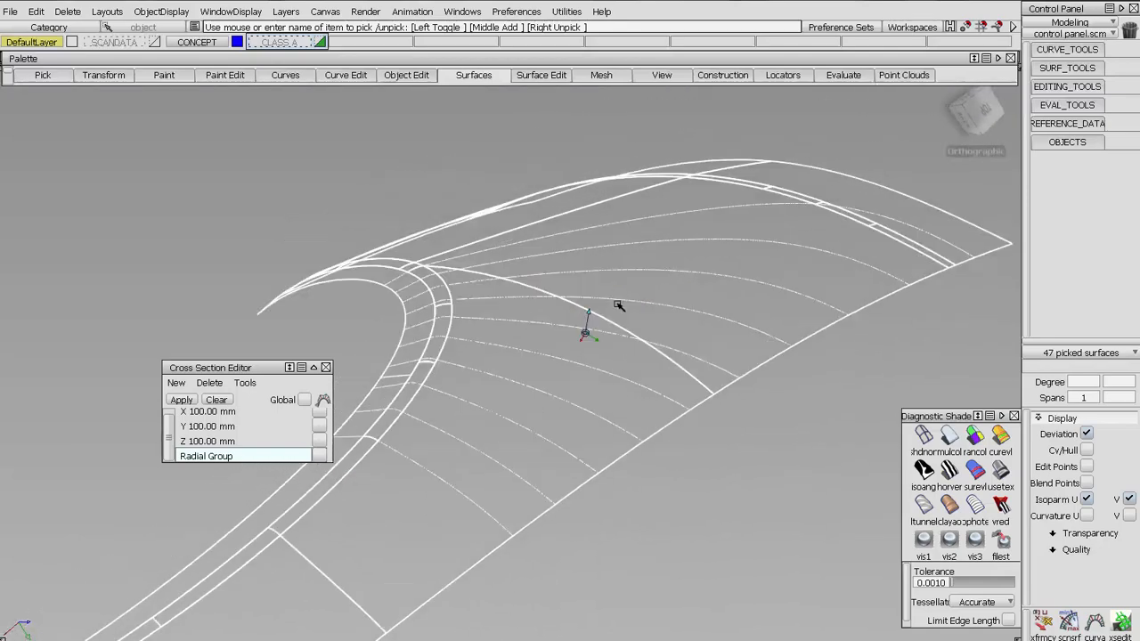
alt+shift+right_drag(618, 306, 628, 275)
Step: Examine the radial section lines from the wheel-arch flange outward, comparing how their shape changes from one to the next
mouse_move(994, 203)
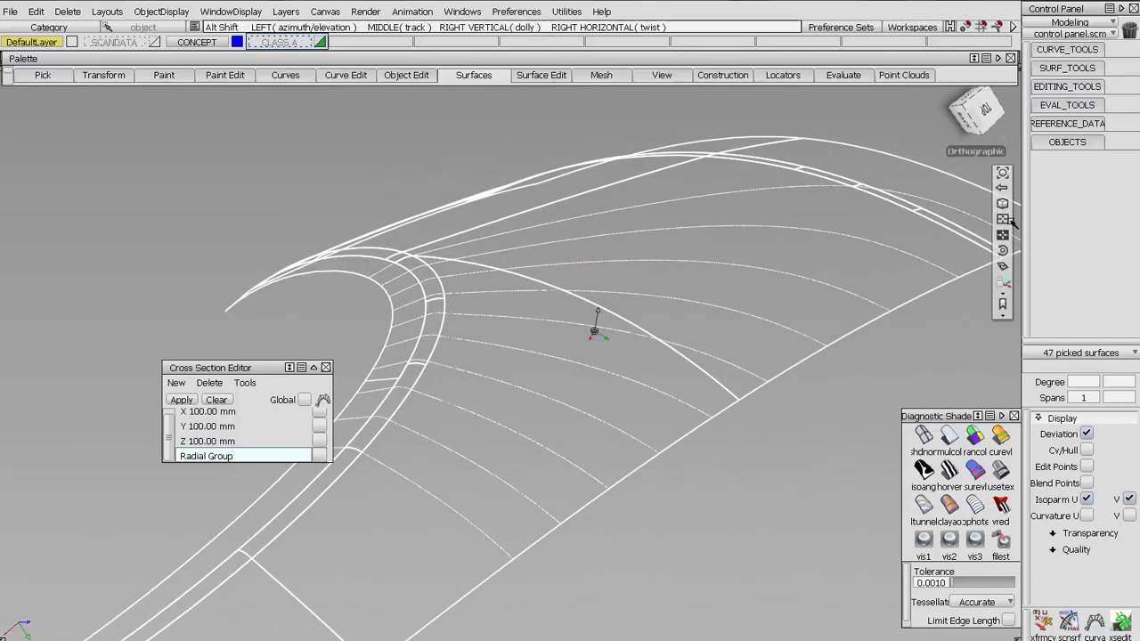
alt+shift+drag(631, 301, 455, 277)
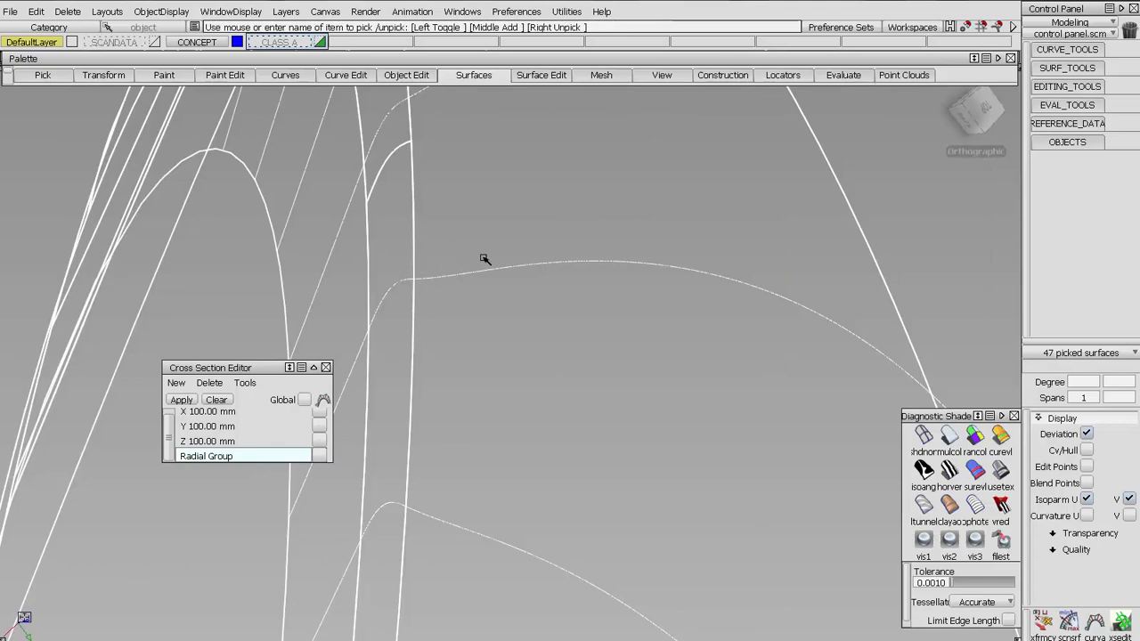
alt+shift+drag(469, 246, 430, 270)
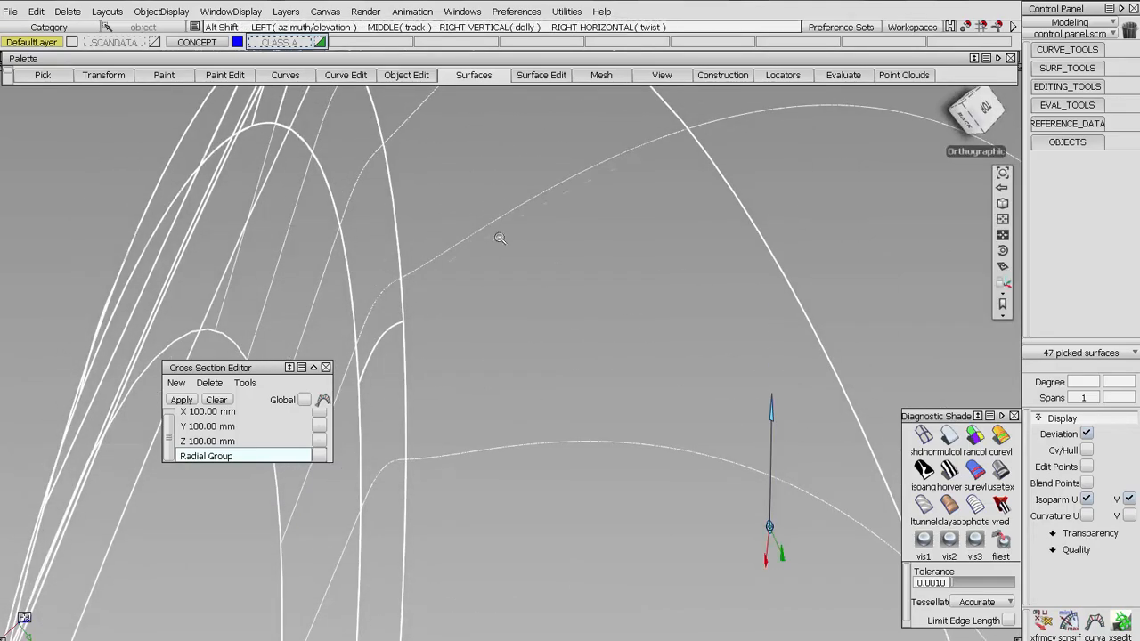
alt+shift+drag(496, 235, 376, 242)
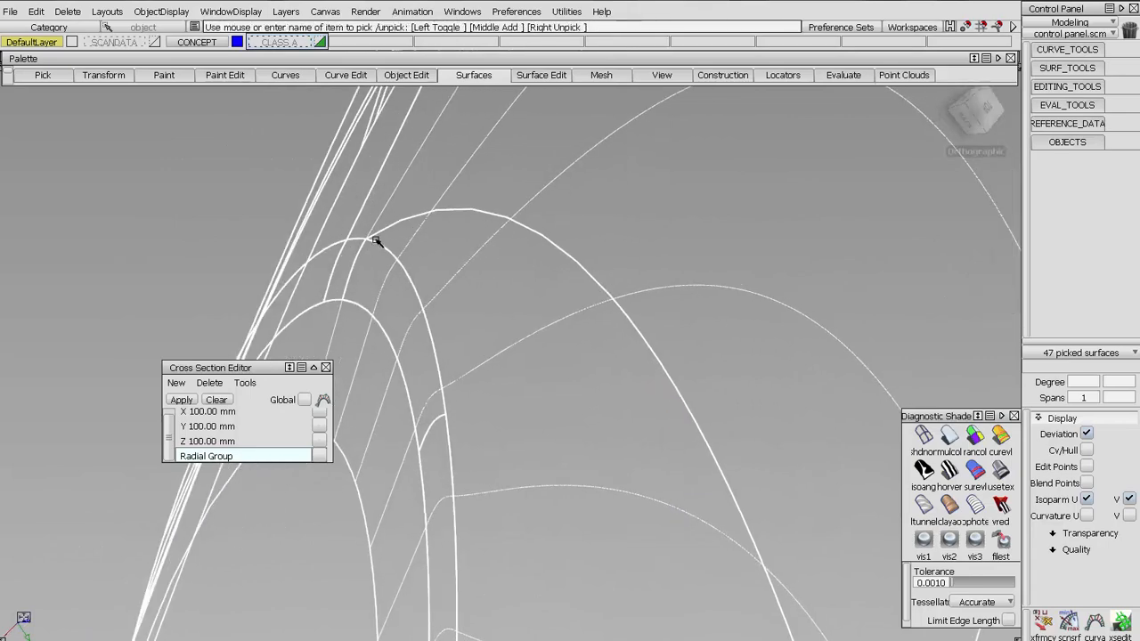
alt+shift+drag(616, 429, 517, 487)
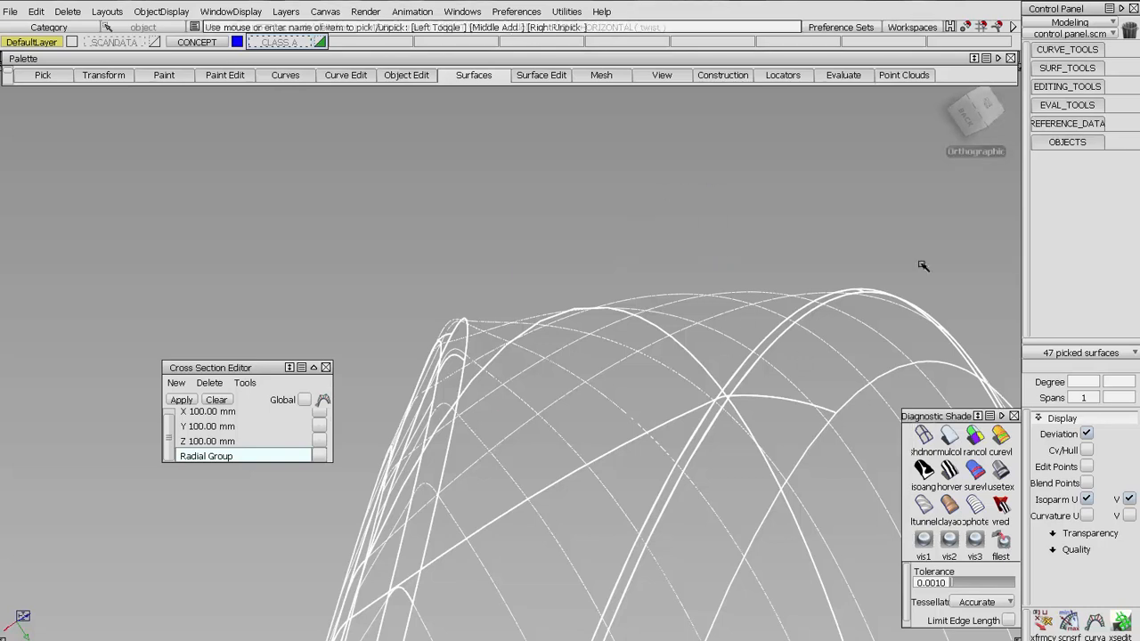
mouse_move(1006, 221)
alt+shift+drag(1004, 234, 951, 436)
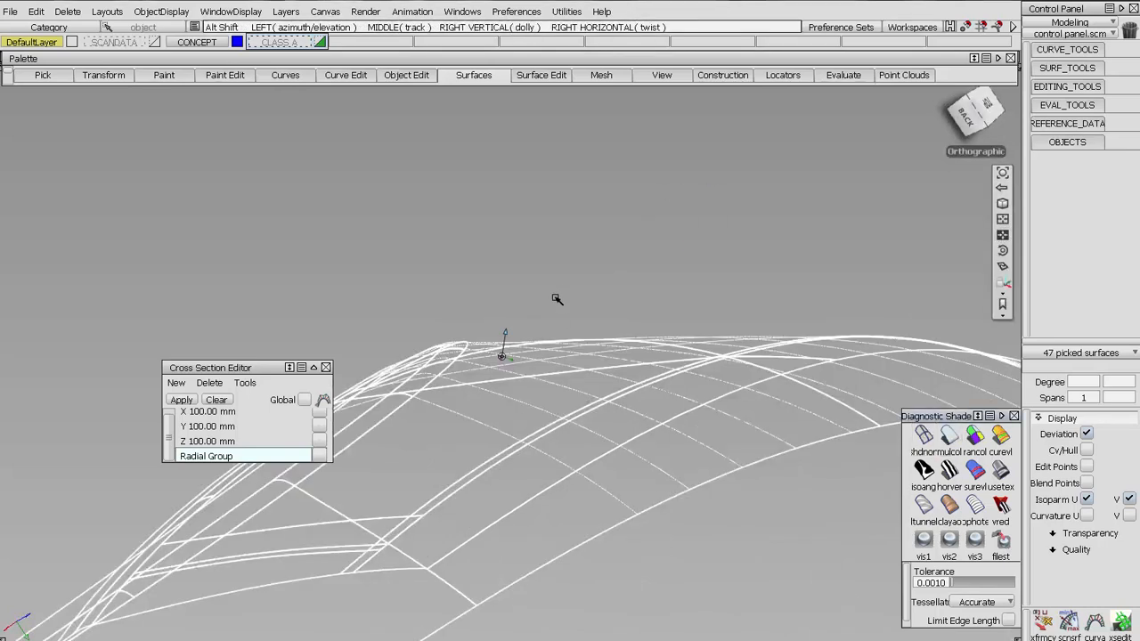
alt+shift+drag(557, 300, 494, 409)
Step: Clear the radial section lines from the fender and close the Cross Section Editor
click(223, 402)
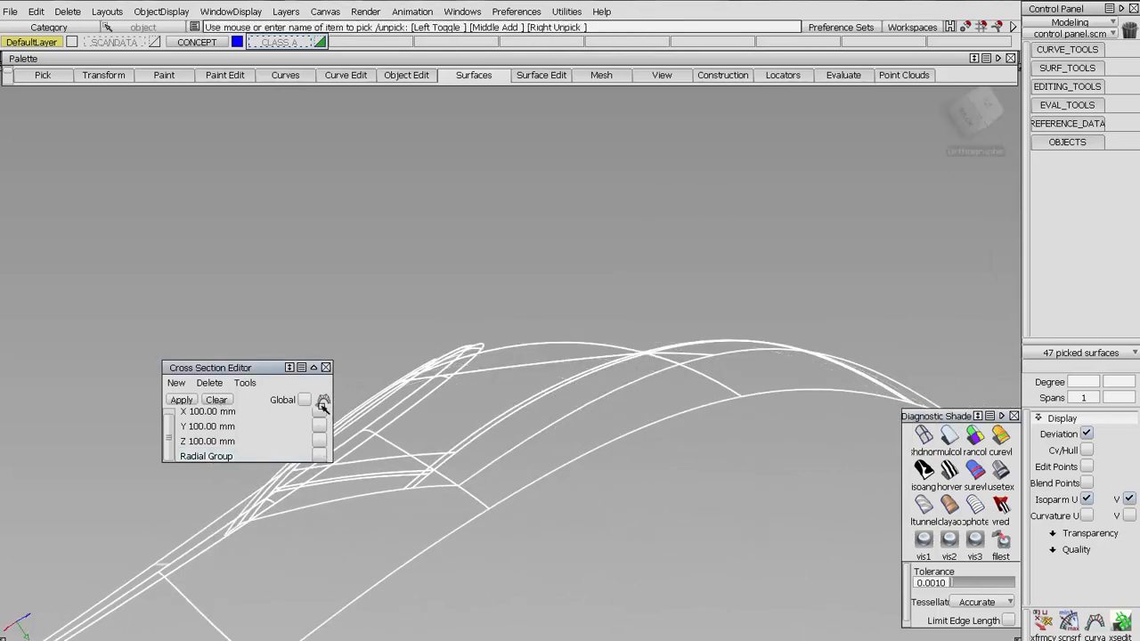
alt+shift+drag(784, 436, 410, 302)
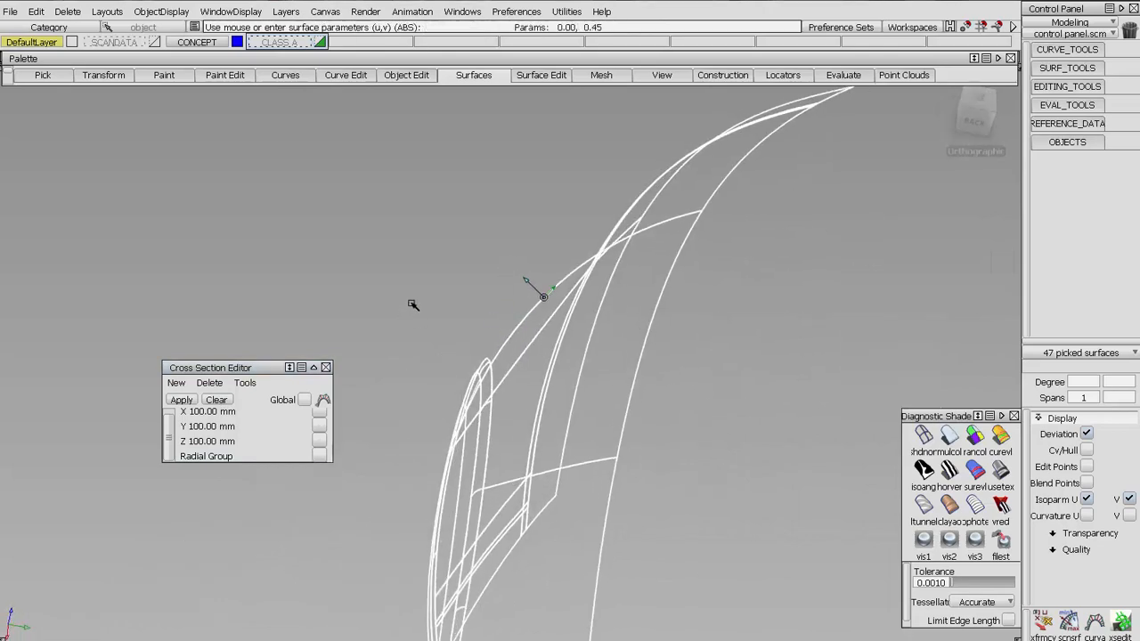
click(326, 367)
Step: Apply user-defined texture shading to all the fender surfaces, view the whole fender from the left side and clear the selection
click(1001, 472)
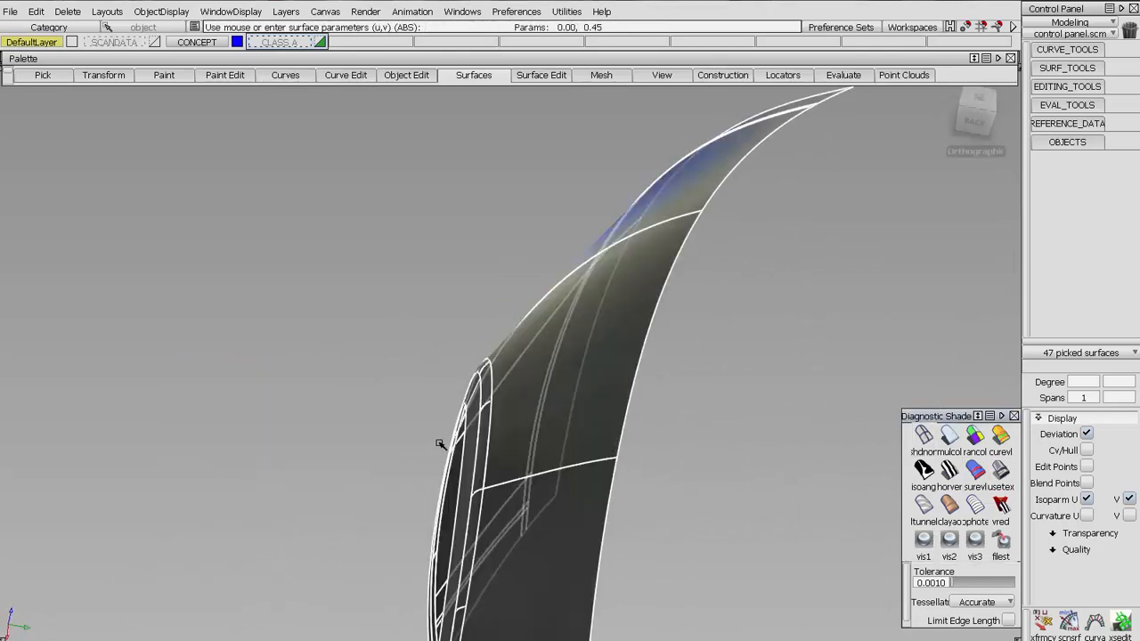
mouse_move(440, 445)
alt+shift+mouse_down()
mouse_move(431, 436)
mouse_move(627, 472)
alt+shift+mouse_up()
alt+shift+right_drag(627, 471, 558, 404)
mouse_move(558, 405)
alt+shift+mouse_down()
mouse_move(682, 318)
mouse_move(651, 341)
mouse_move(554, 359)
mouse_move(615, 330)
mouse_move(594, 334)
alt+shift+mouse_up()
ctrl+shift+drag(777, 322, 751, 266)
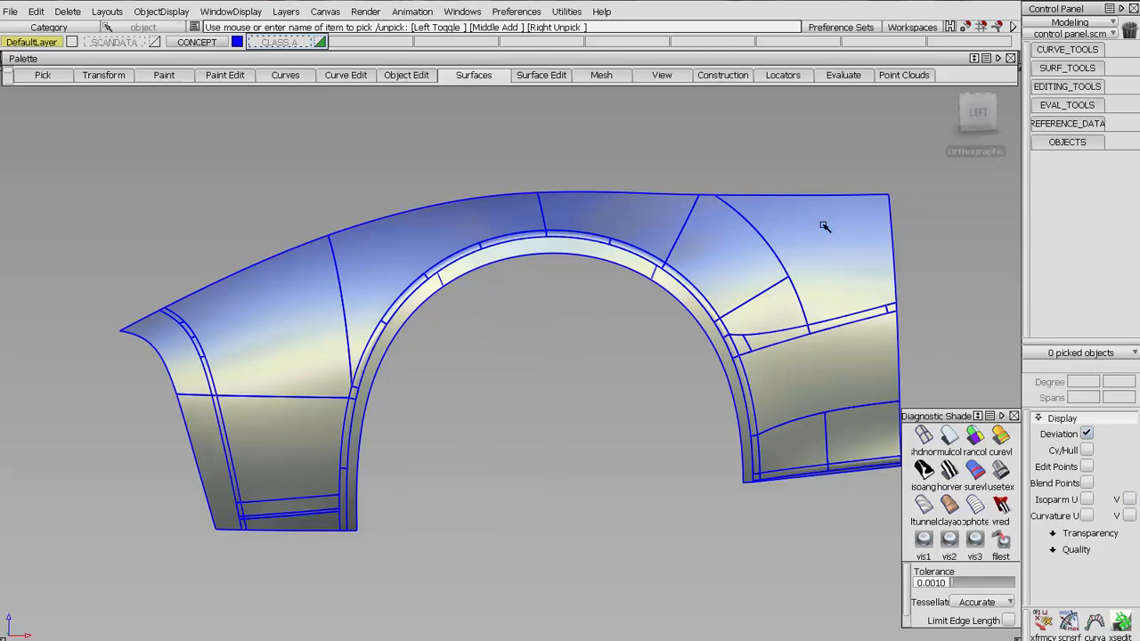
Step: Show the CVs and hulls of the upper fender surface at the end behind the wheel arch
click(823, 226)
click(1087, 450)
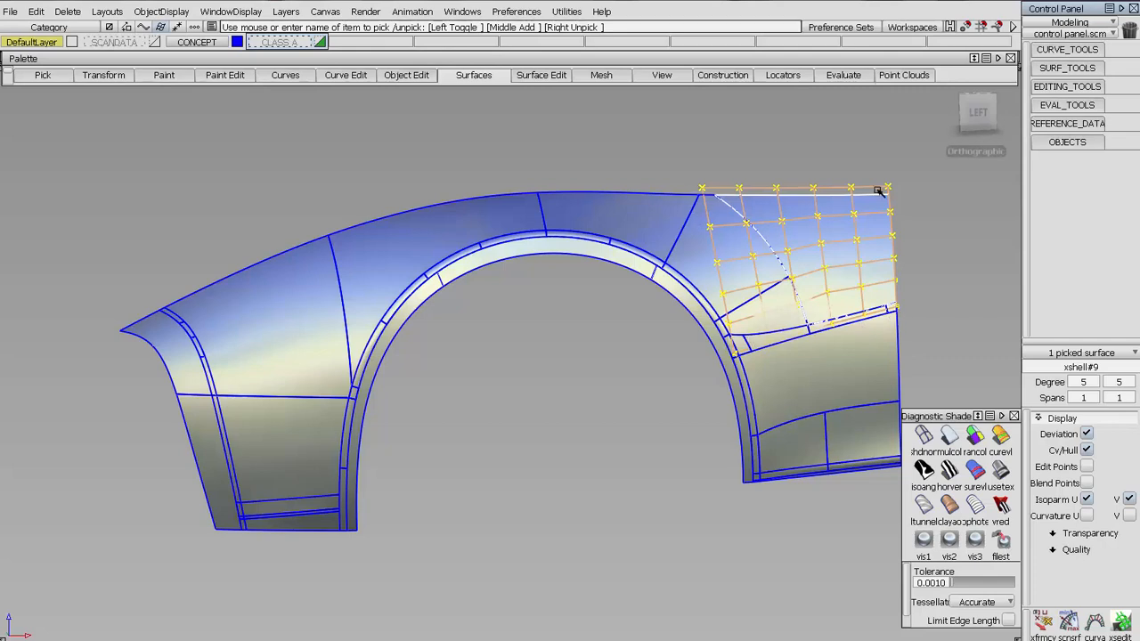
Step: Inspect the CVs and hulls of the two surfaces above the rear of the wheel arch, hide them and clear the selection
click(1086, 451)
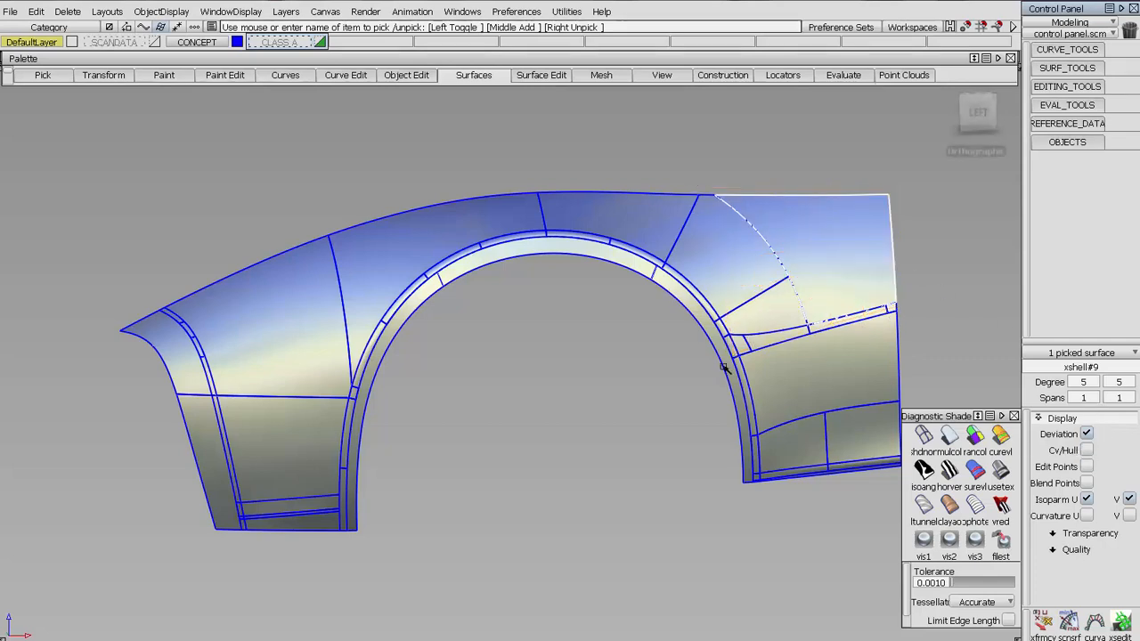
click(722, 363)
click(748, 301)
click(1085, 451)
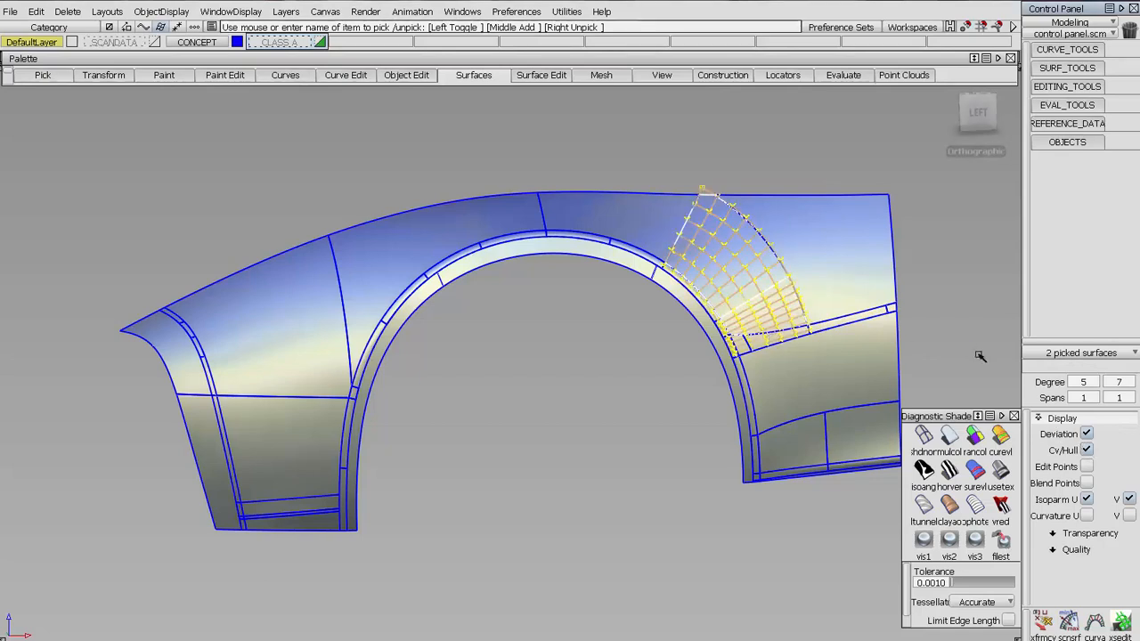
click(1085, 451)
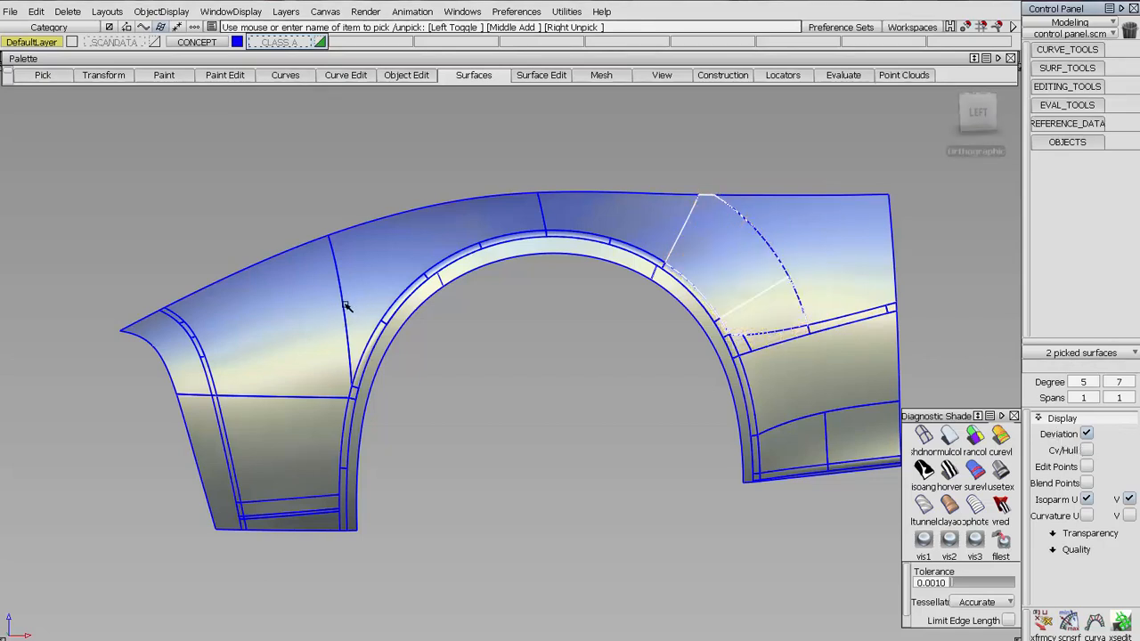
click(296, 179)
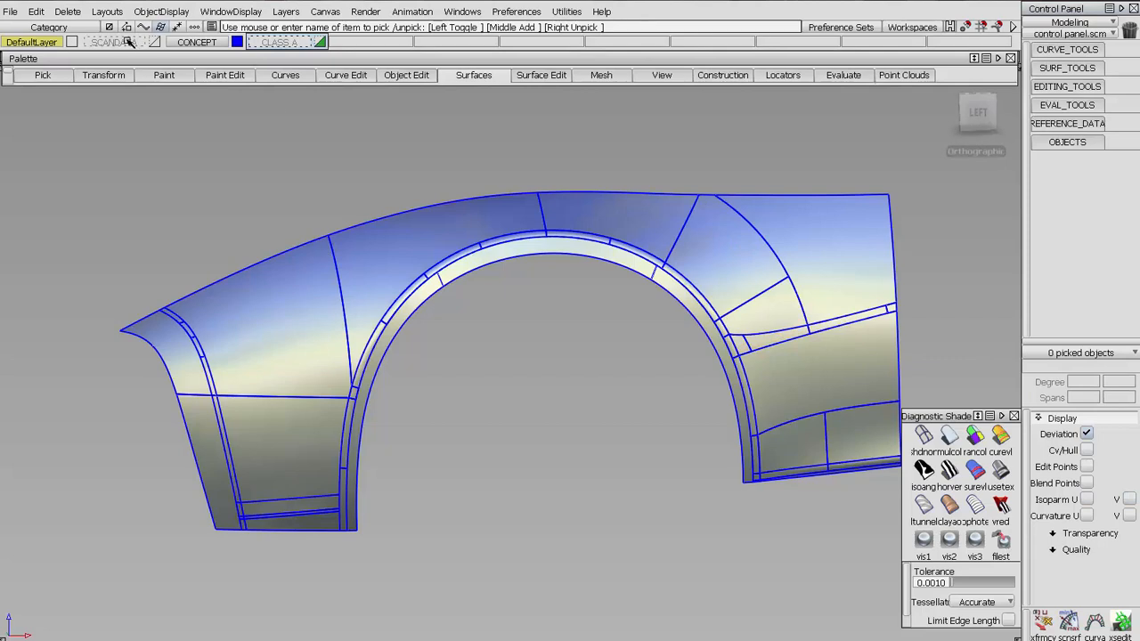
Step: Display the SCANDATA layer in place of the CONCEPT layer and frame the front half of the fender from the side
click(129, 42)
click(236, 42)
alt+shift+drag(530, 300, 471, 290)
alt+shift+right_drag(471, 290, 475, 258)
alt+shift+middle_drag(475, 258, 565, 293)
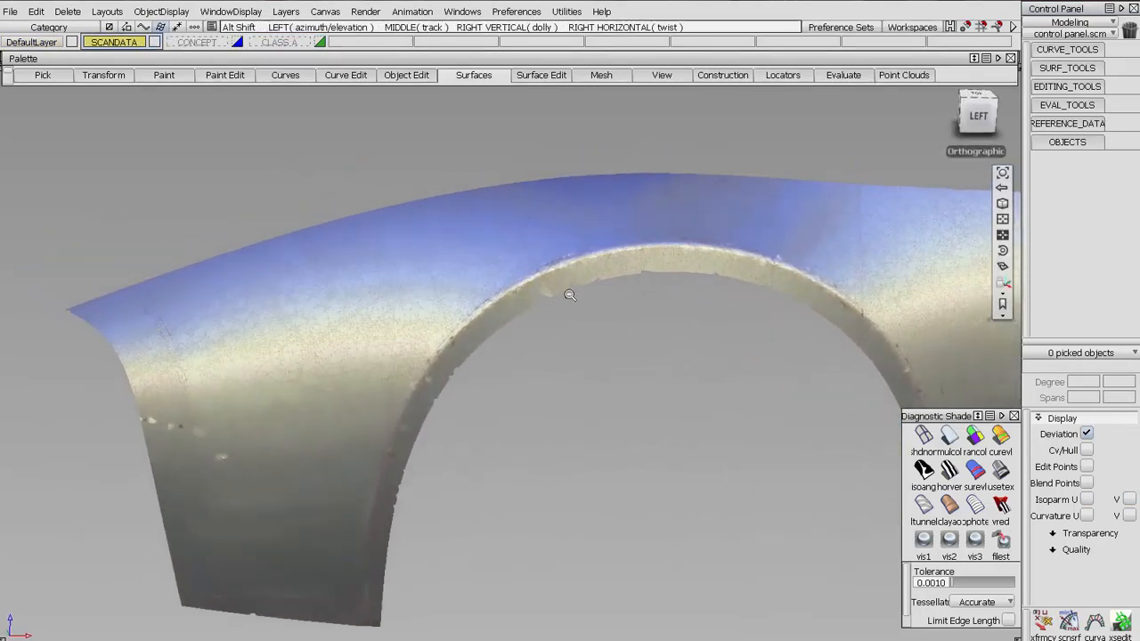
alt+shift+right_drag(565, 294, 566, 310)
alt+shift+middle_drag(574, 327, 611, 281)
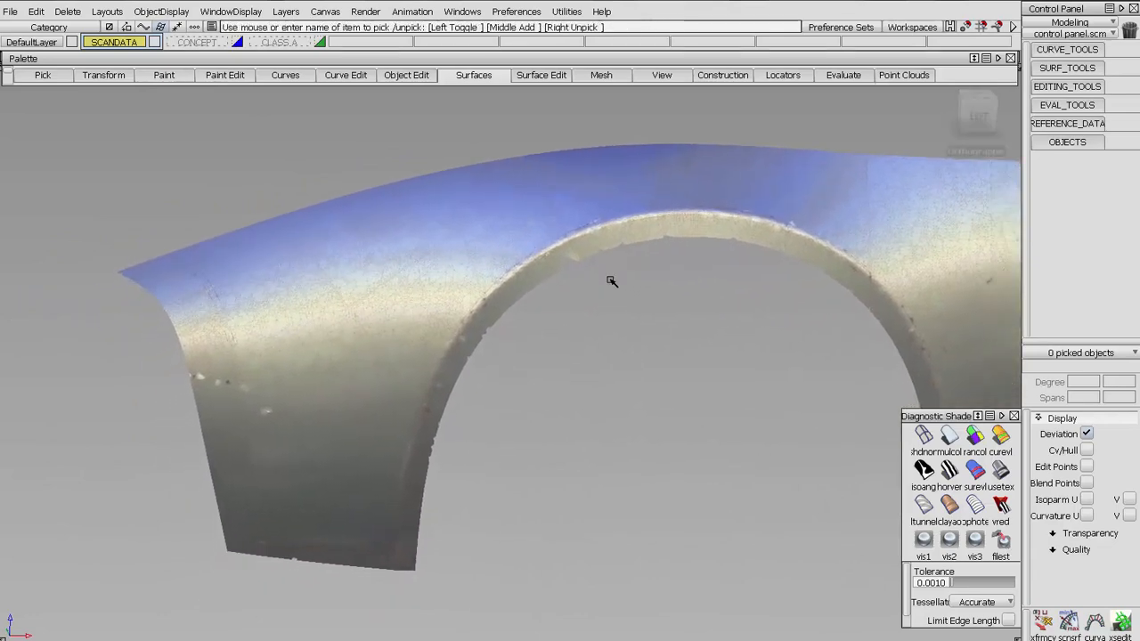
Step: Start the Pencil Round brush on a new overlay canvas named Overlay-4 with its paper size fitted to the screen
click(153, 77)
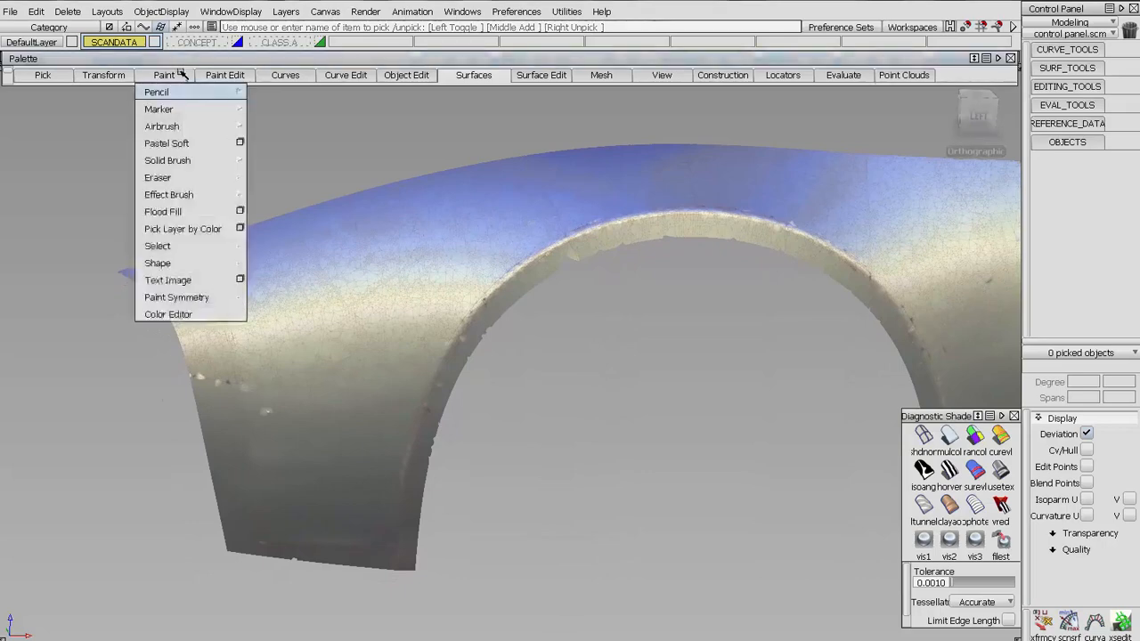
mouse_move(197, 108)
mouse_move(251, 93)
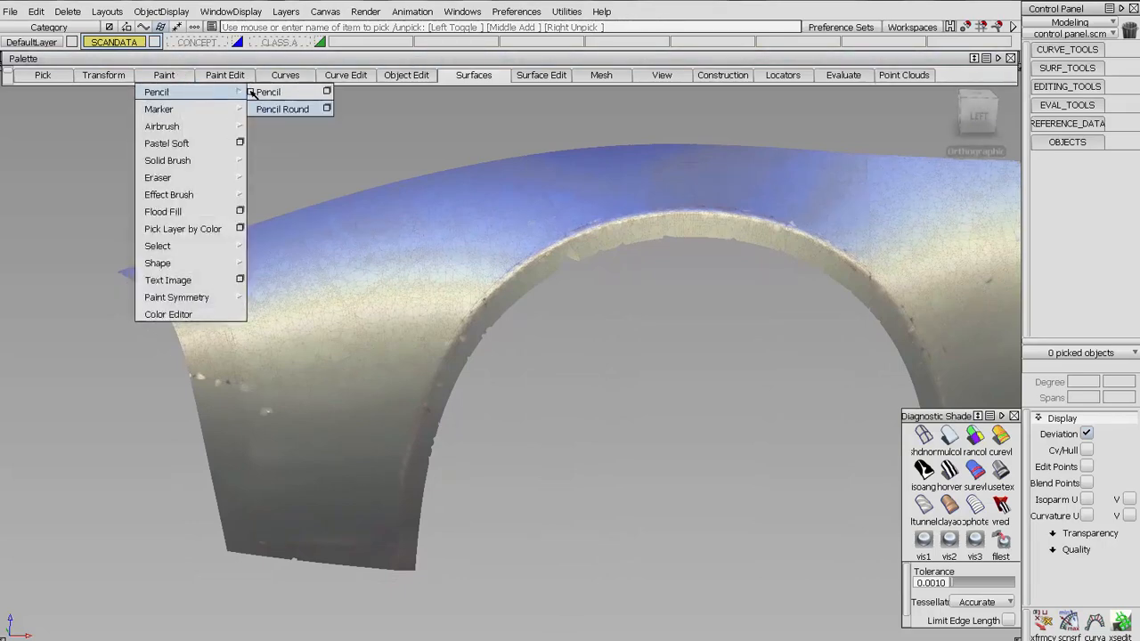
click(279, 108)
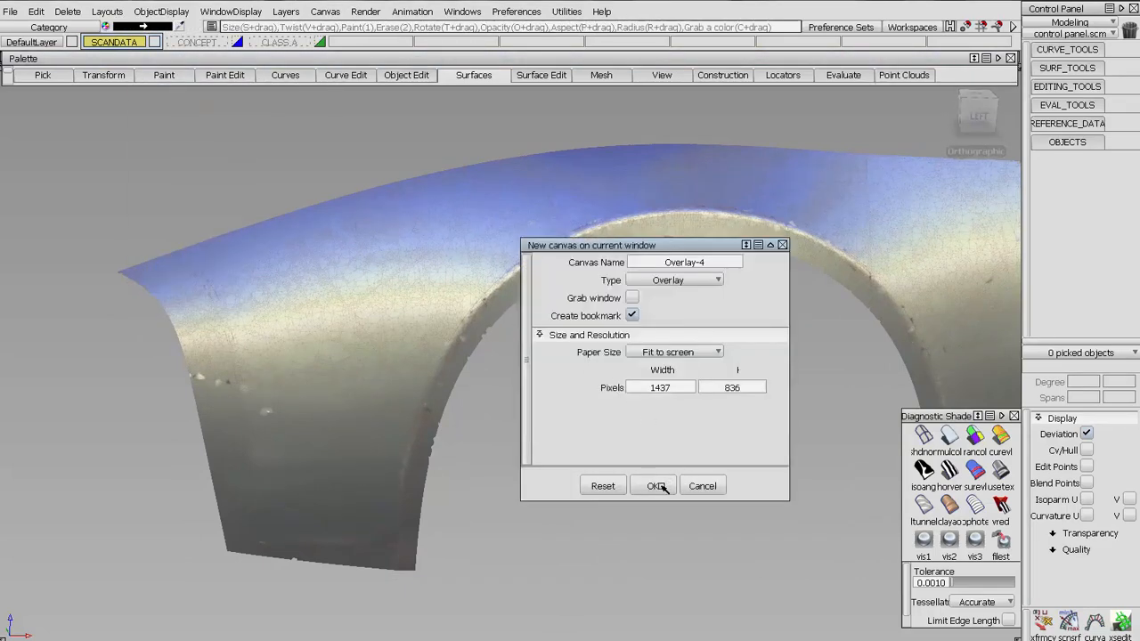
click(658, 484)
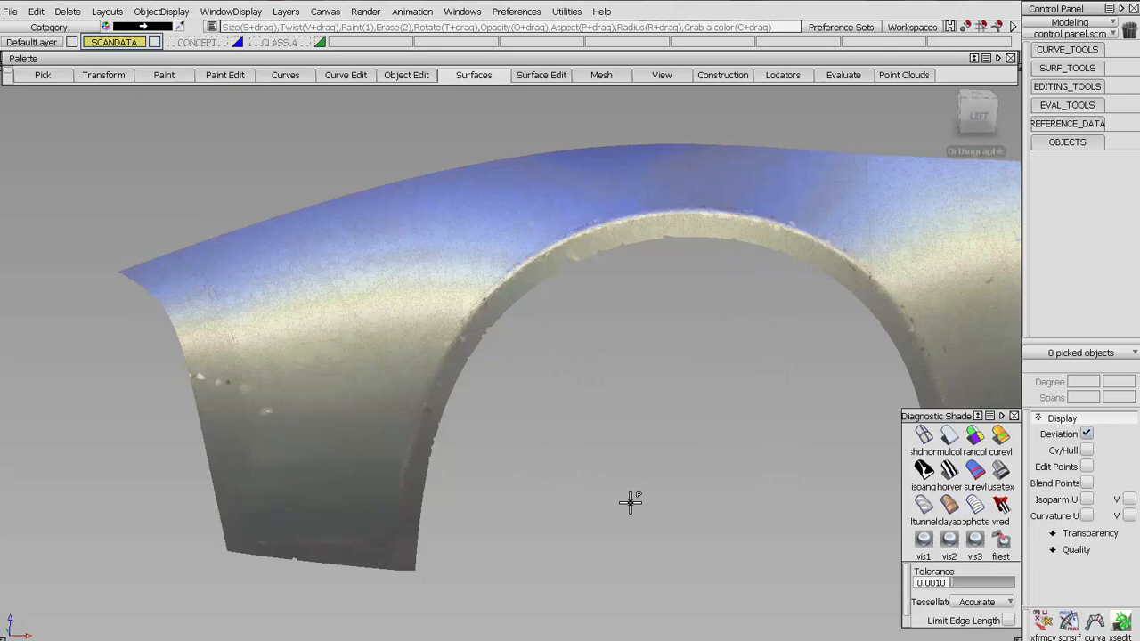
Step: Sketch black outlines of the front fender patch along the crown, wheel-arch edge, inner flange, front edge and lower edge
mouse_move(653, 145)
mouse_down()
mouse_move(661, 176)
mouse_move(623, 222)
mouse_move(486, 301)
mouse_move(401, 485)
mouse_move(397, 564)
mouse_up()
mouse_move(677, 236)
mouse_down()
mouse_move(606, 246)
mouse_move(541, 282)
mouse_move(498, 327)
mouse_move(445, 414)
mouse_move(415, 522)
mouse_move(419, 580)
mouse_up()
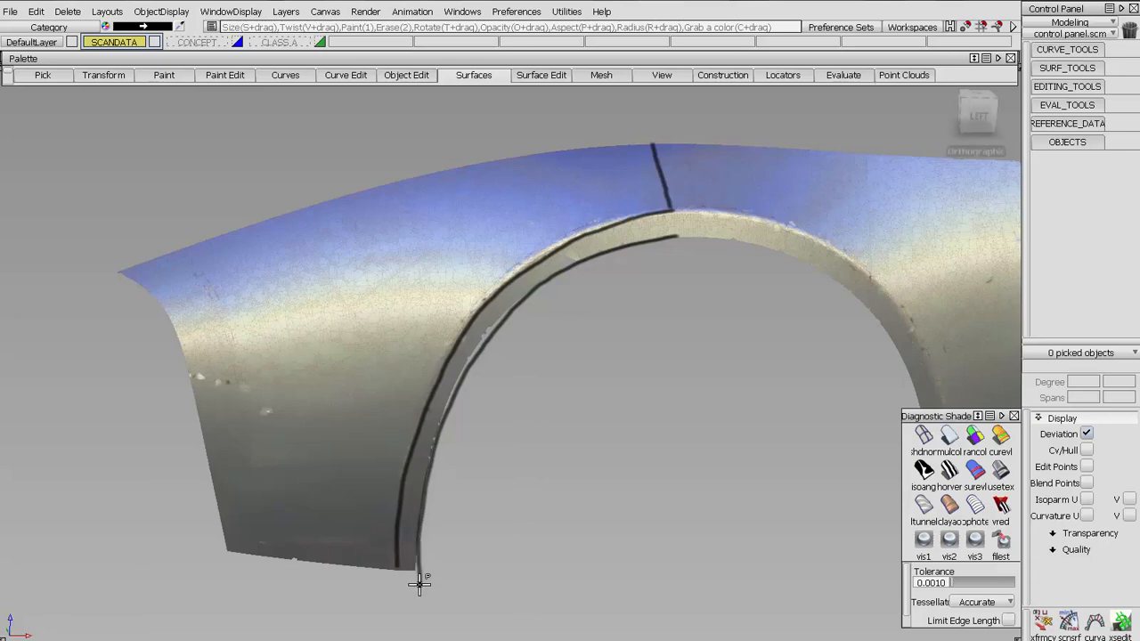
mouse_move(609, 138)
mouse_down()
mouse_move(388, 169)
mouse_move(246, 214)
mouse_move(87, 294)
mouse_up()
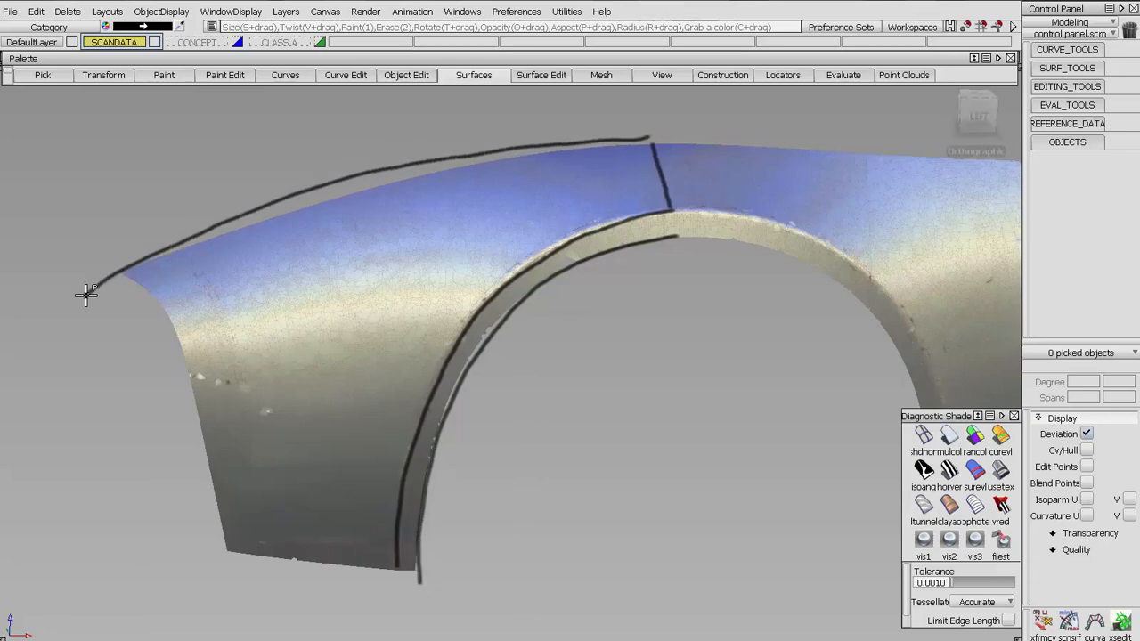
mouse_move(125, 270)
mouse_down()
mouse_move(177, 325)
mouse_move(239, 559)
mouse_move(403, 573)
mouse_up()
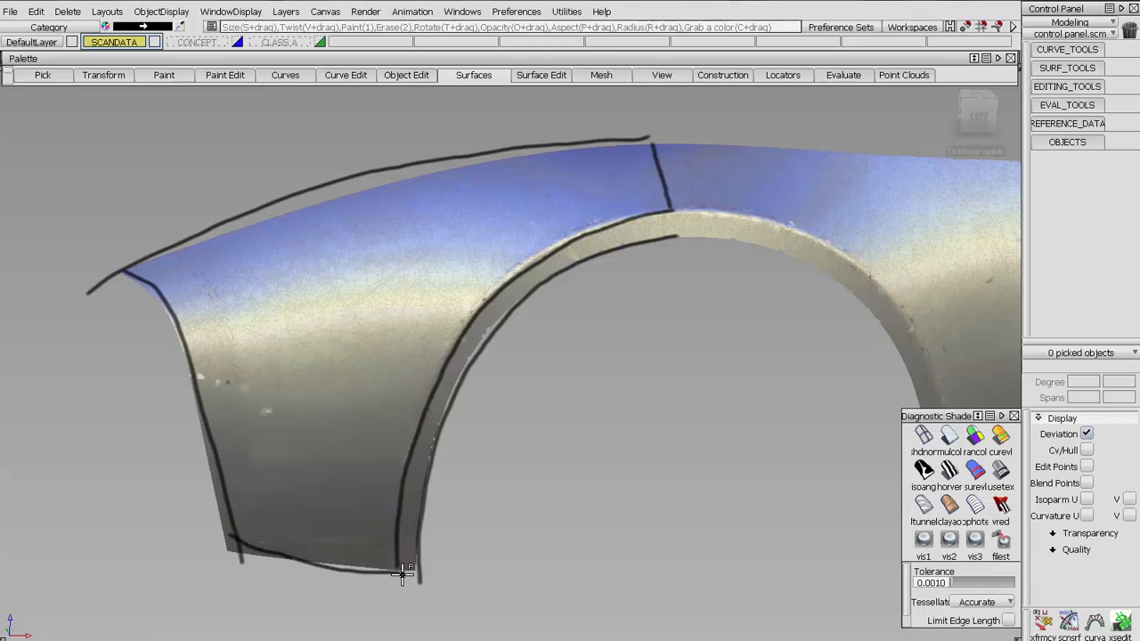
Step: Sketch four flow strokes across the fender's front area, a dividing line from crown to lower arch, and an X behind that line
drag(180, 279, 325, 231)
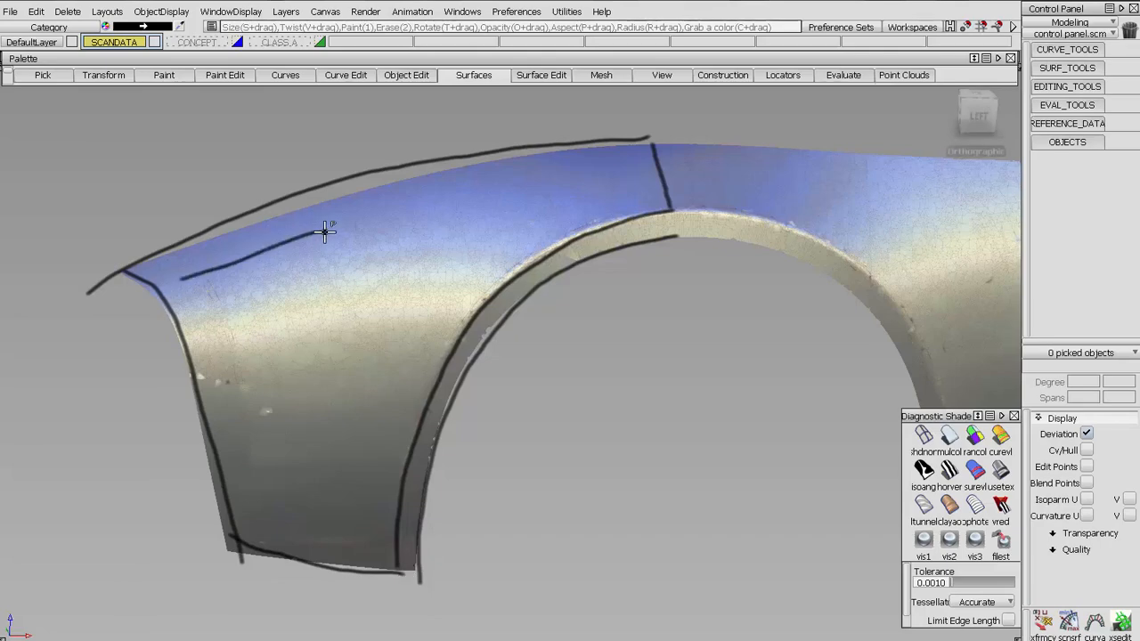
drag(212, 360, 331, 344)
drag(238, 434, 346, 431)
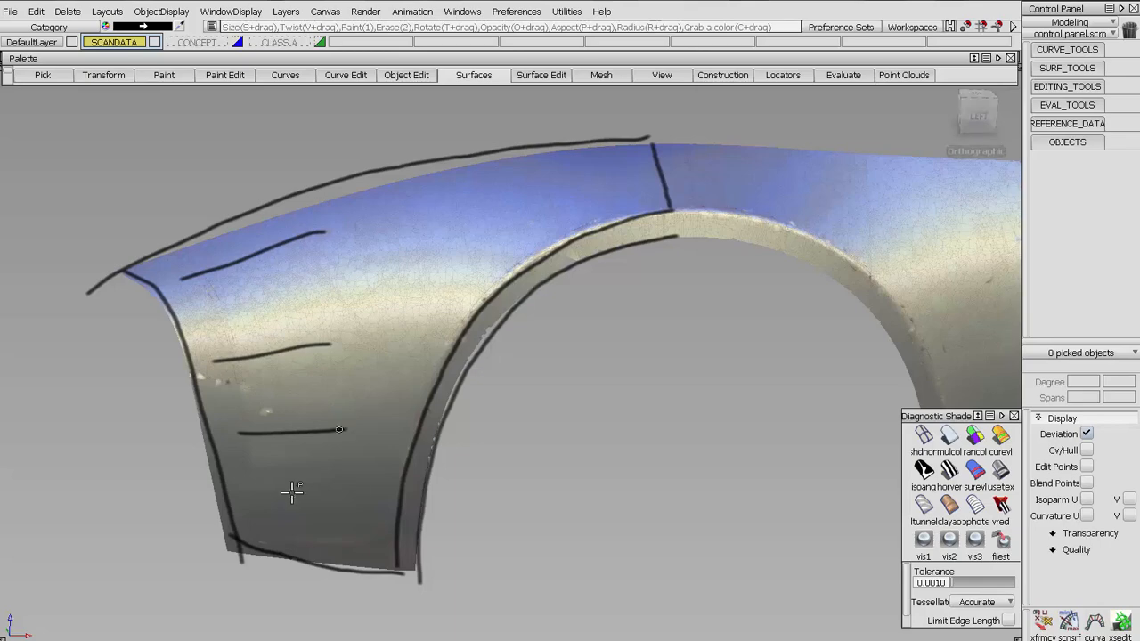
drag(253, 490, 368, 490)
mouse_move(337, 180)
mouse_down()
mouse_move(362, 219)
mouse_move(389, 369)
mouse_move(401, 570)
mouse_up()
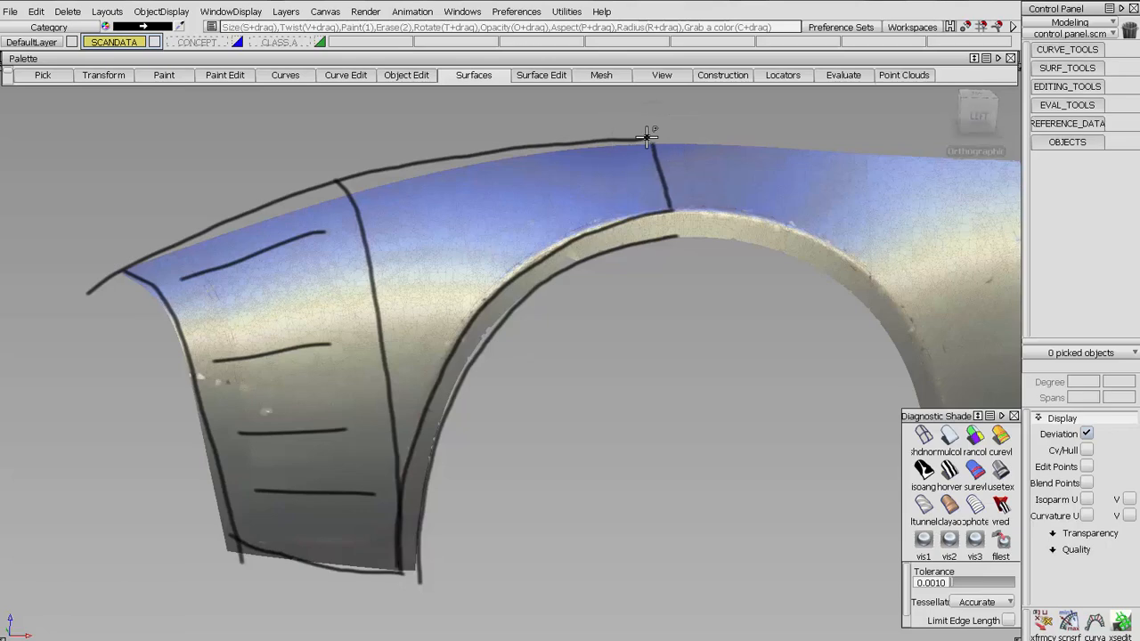
mouse_move(410, 189)
mouse_down()
mouse_move(380, 219)
mouse_move(411, 211)
mouse_up()
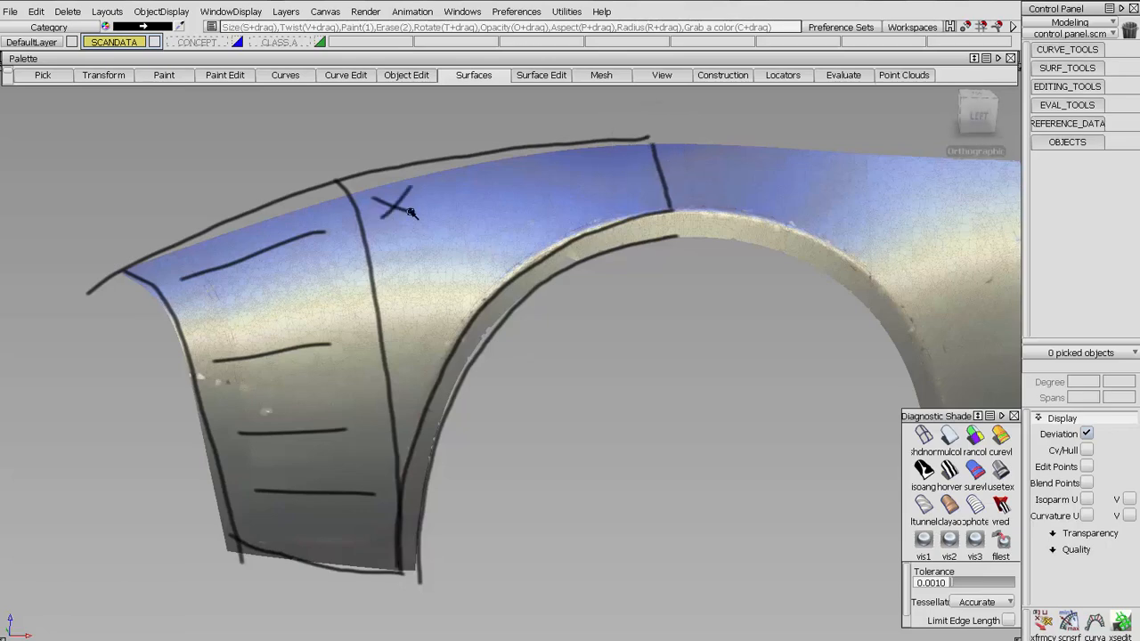
Step: Sketch an extended patch boundary across the wheel opening up to the fender crown and hatch the open area inside it
mouse_move(399, 557)
mouse_down()
mouse_move(656, 560)
mouse_move(650, 496)
mouse_up()
drag(645, 434, 656, 123)
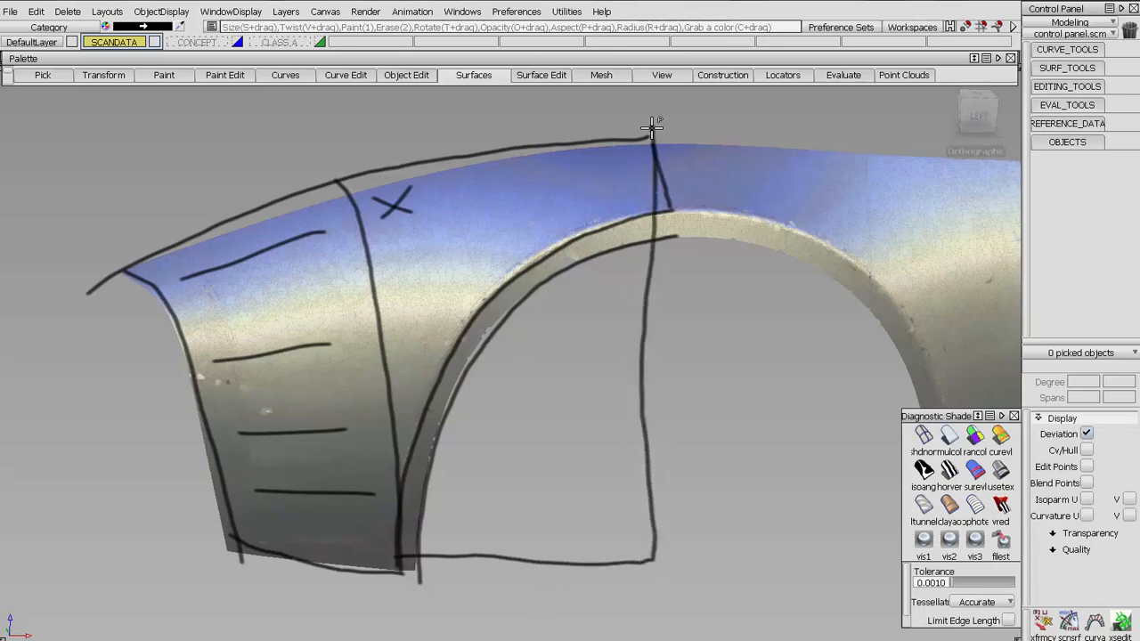
drag(617, 271, 517, 337)
drag(626, 301, 537, 368)
drag(605, 340, 510, 417)
drag(593, 381, 520, 446)
drag(585, 429, 534, 481)
drag(599, 463, 546, 519)
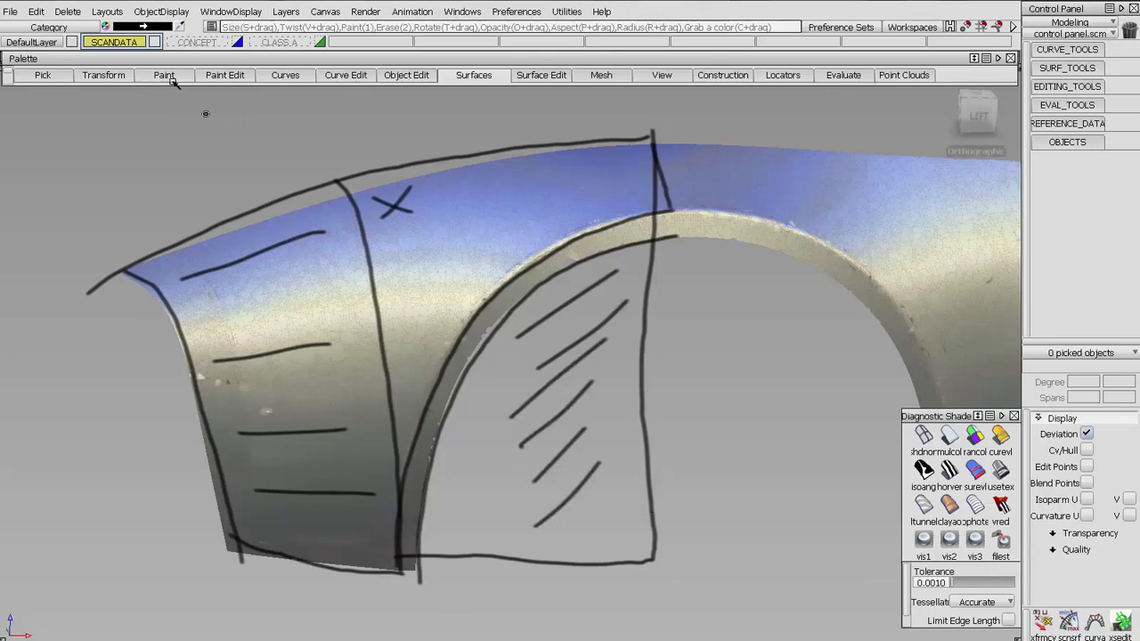
Step: Set the pencil color to bright green and sketch a curve sweeping around the wheel arch from the crown to the lower edge
click(141, 26)
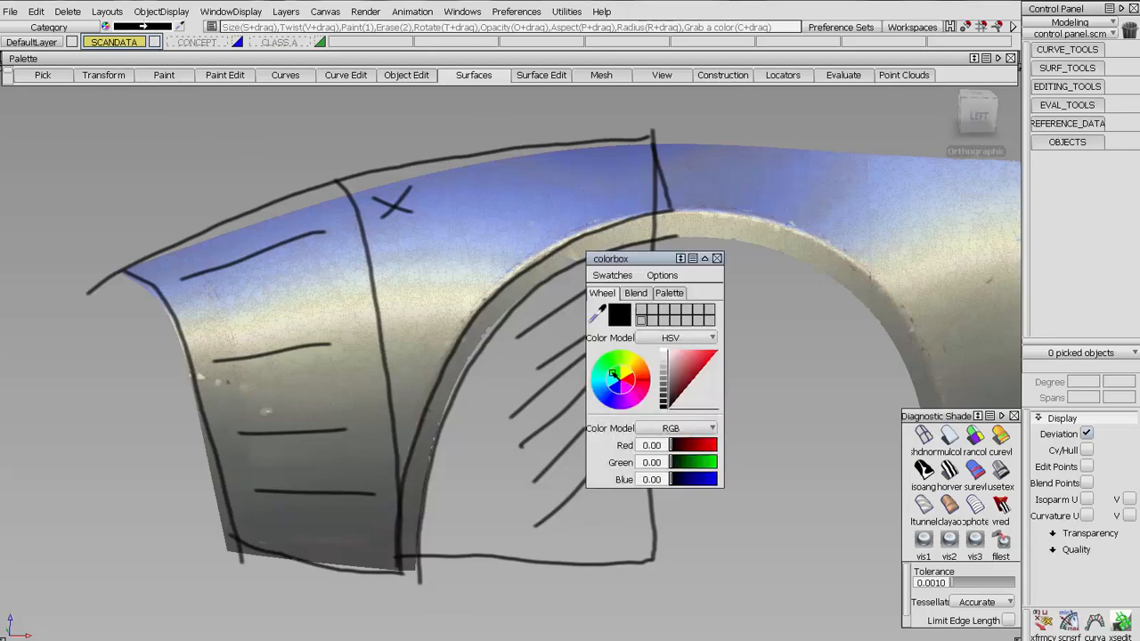
click(613, 373)
click(717, 259)
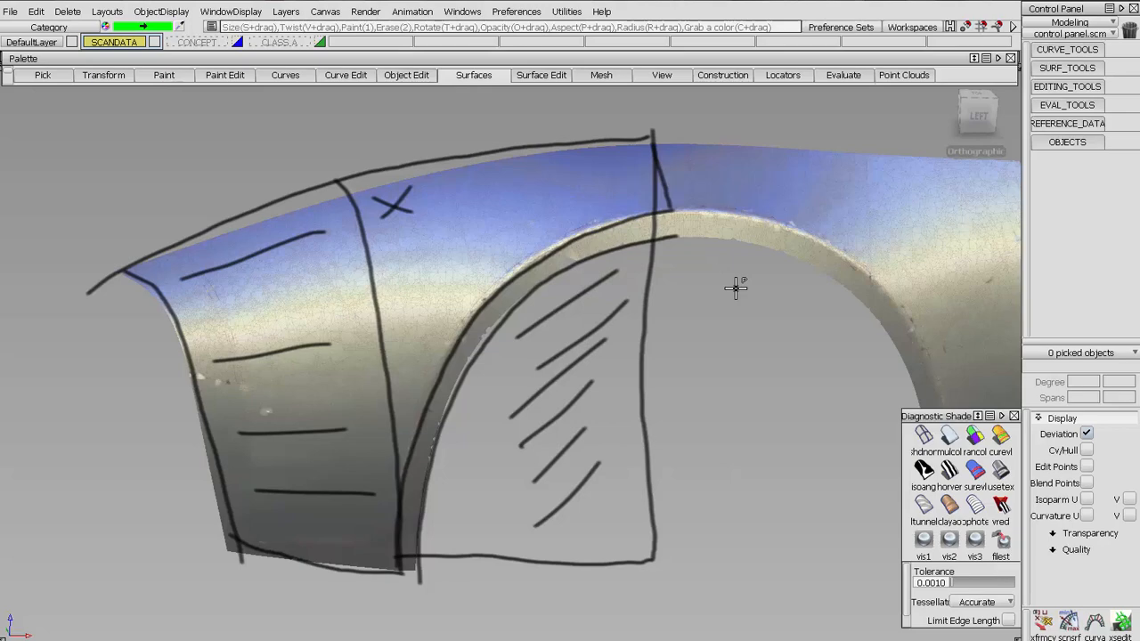
mouse_move(653, 140)
mouse_down()
mouse_move(507, 169)
mouse_move(405, 223)
mouse_move(323, 351)
mouse_move(276, 495)
mouse_move(276, 555)
mouse_up()
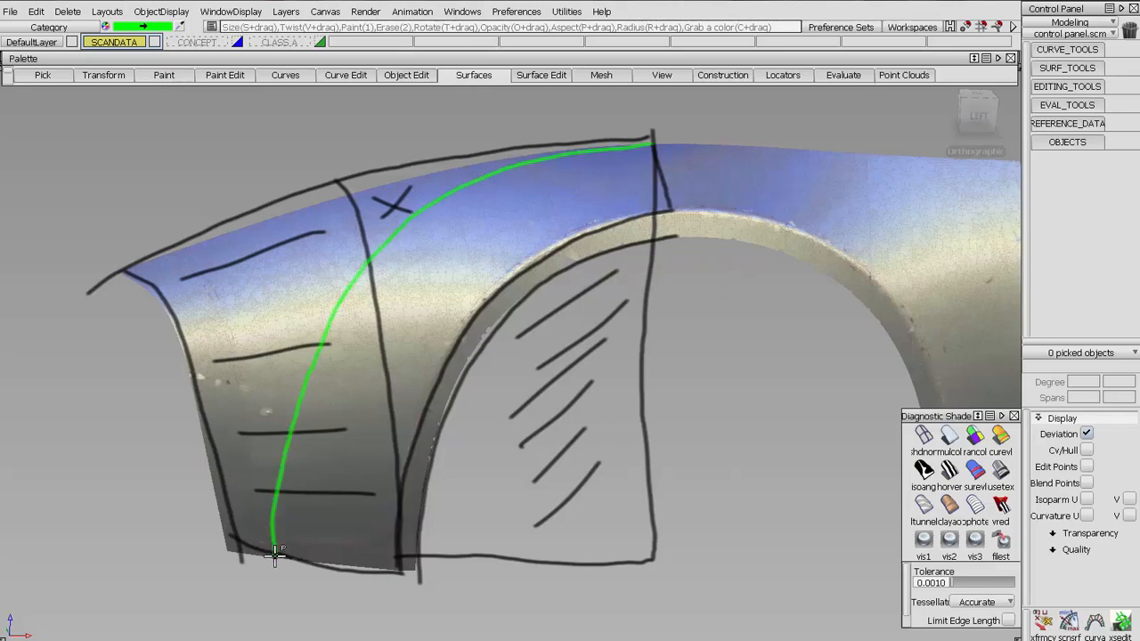
Step: Sketch green patch division lines and crossing diagonals between the sweeping curve and the wheel-arch edge
drag(368, 264, 465, 316)
drag(368, 264, 390, 556)
drag(294, 521, 449, 303)
mouse_move(381, 248)
mouse_down()
mouse_move(540, 198)
mouse_move(646, 186)
mouse_up()
drag(641, 145, 477, 302)
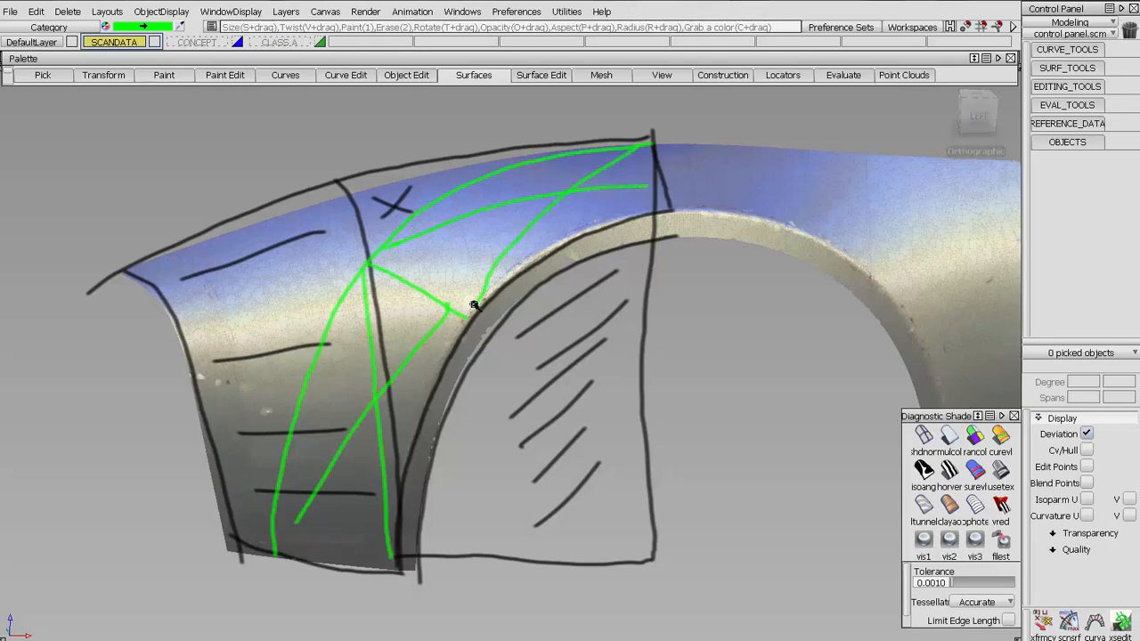
drag(488, 177, 552, 246)
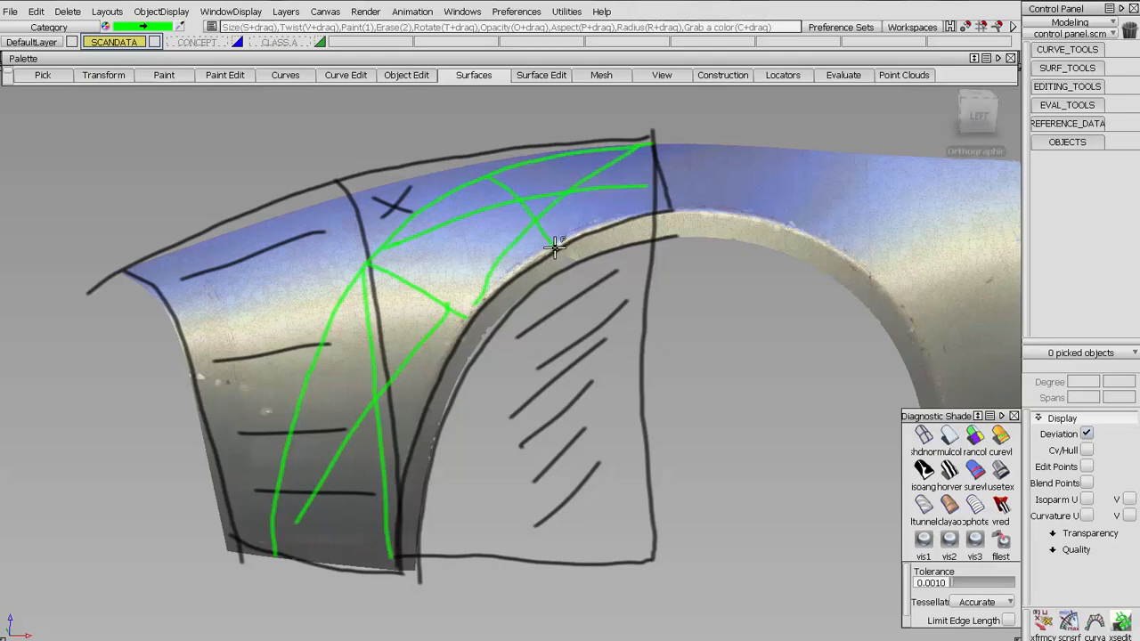
drag(298, 402, 428, 425)
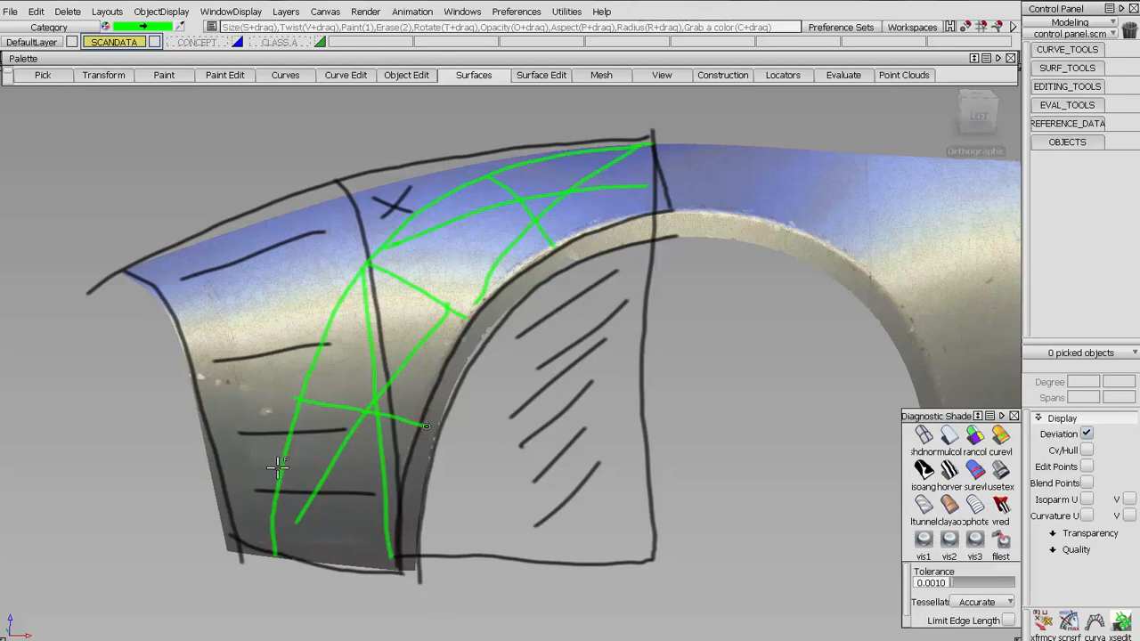
Step: Add green cross marks along the sweeping curve, spaced from the lower edge up toward the crown
drag(271, 444, 281, 498)
drag(258, 486, 302, 452)
drag(318, 313, 322, 356)
drag(306, 342, 351, 326)
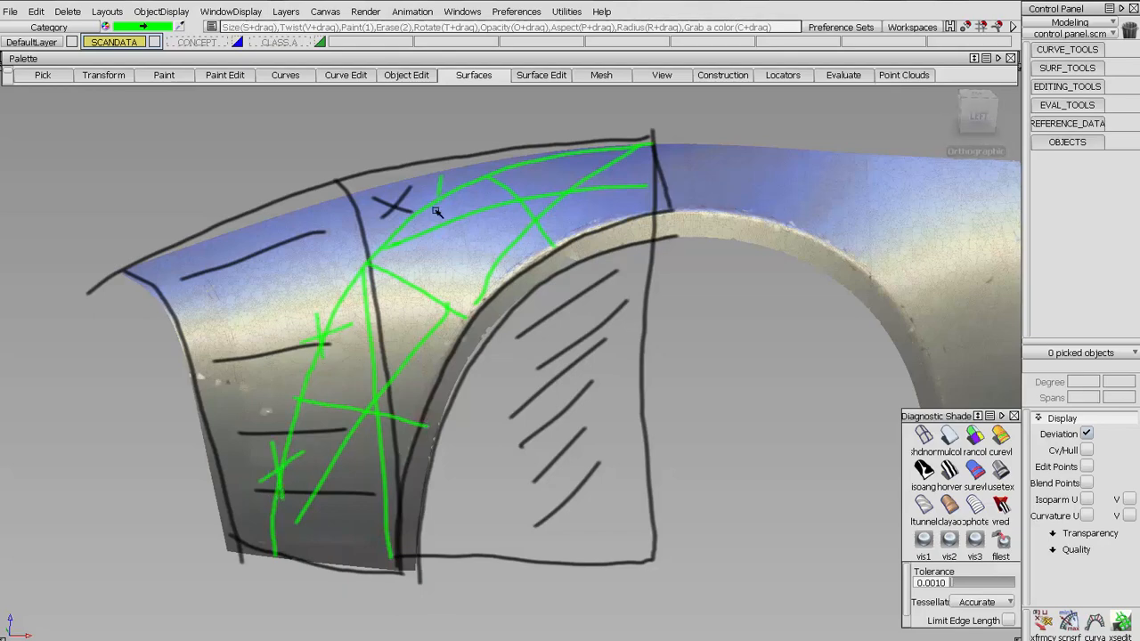
drag(438, 178, 441, 210)
drag(420, 199, 476, 188)
drag(533, 146, 523, 164)
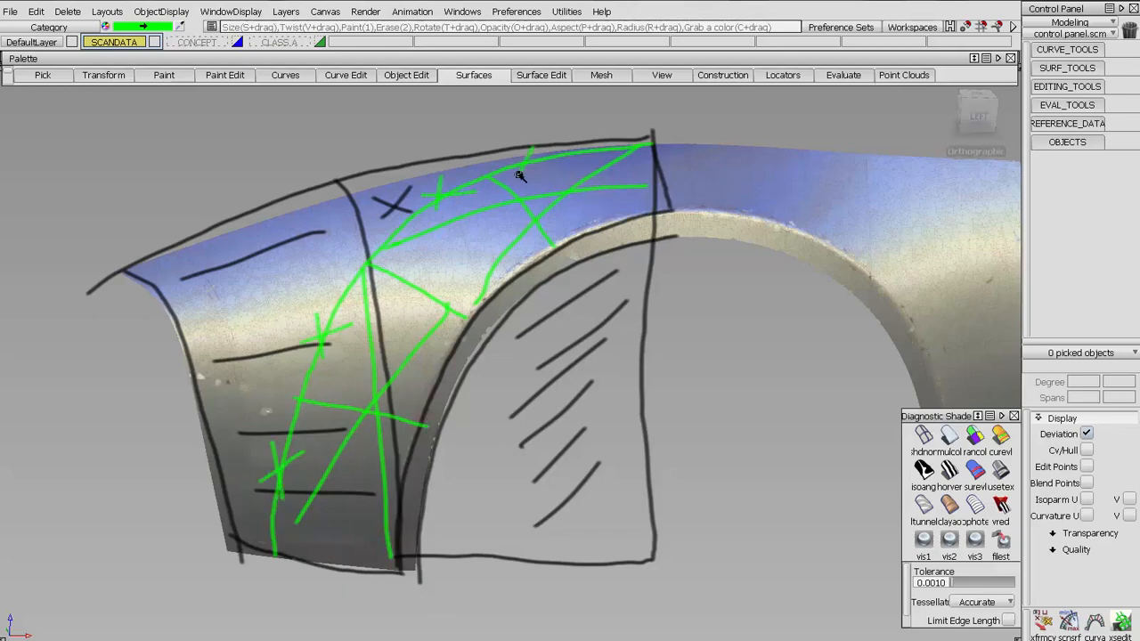
Step: Display the CLASS A surfaces together with the scan data and apply random color shading to everything
click(292, 43)
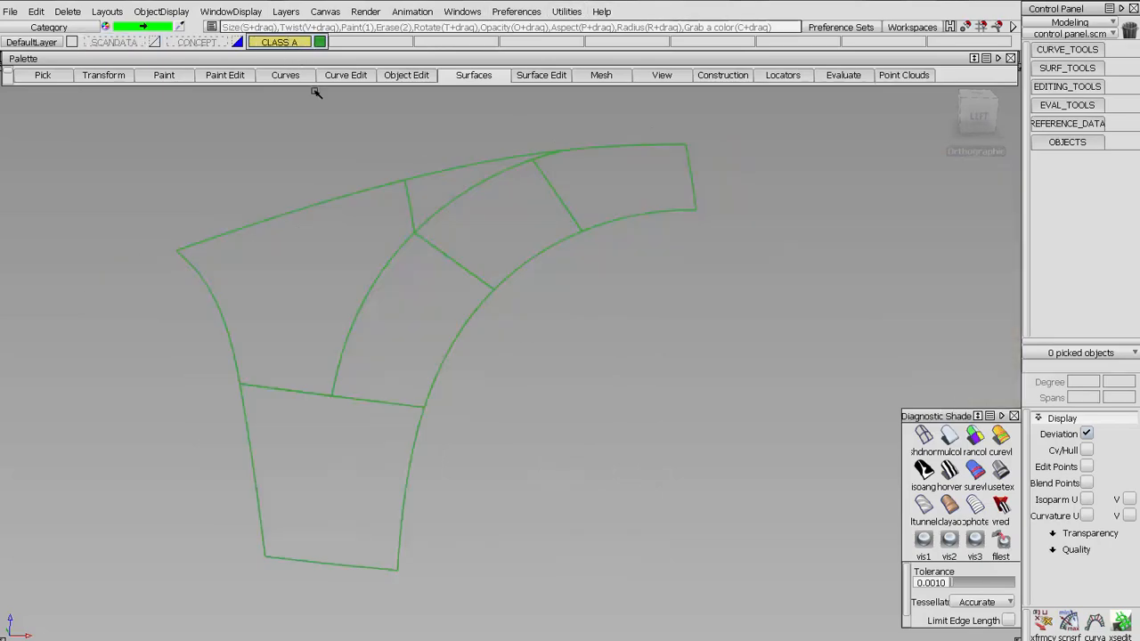
alt+shift+drag(484, 274, 521, 301)
click(155, 42)
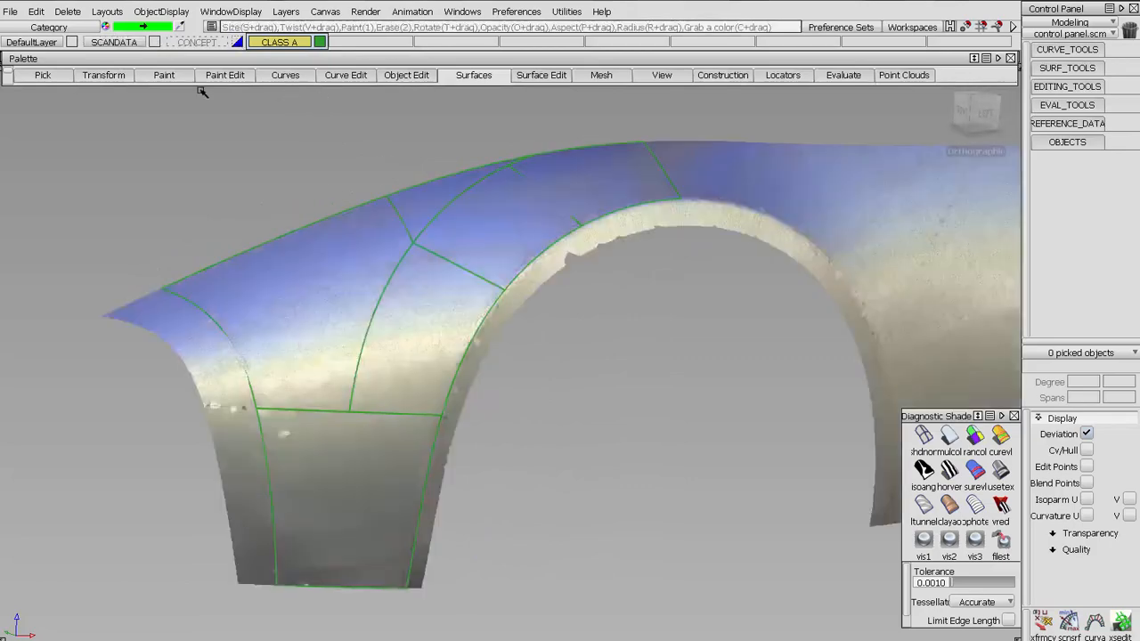
mouse_move(330, 217)
alt+shift+mouse_down()
mouse_move(401, 252)
mouse_move(348, 229)
alt+shift+mouse_up()
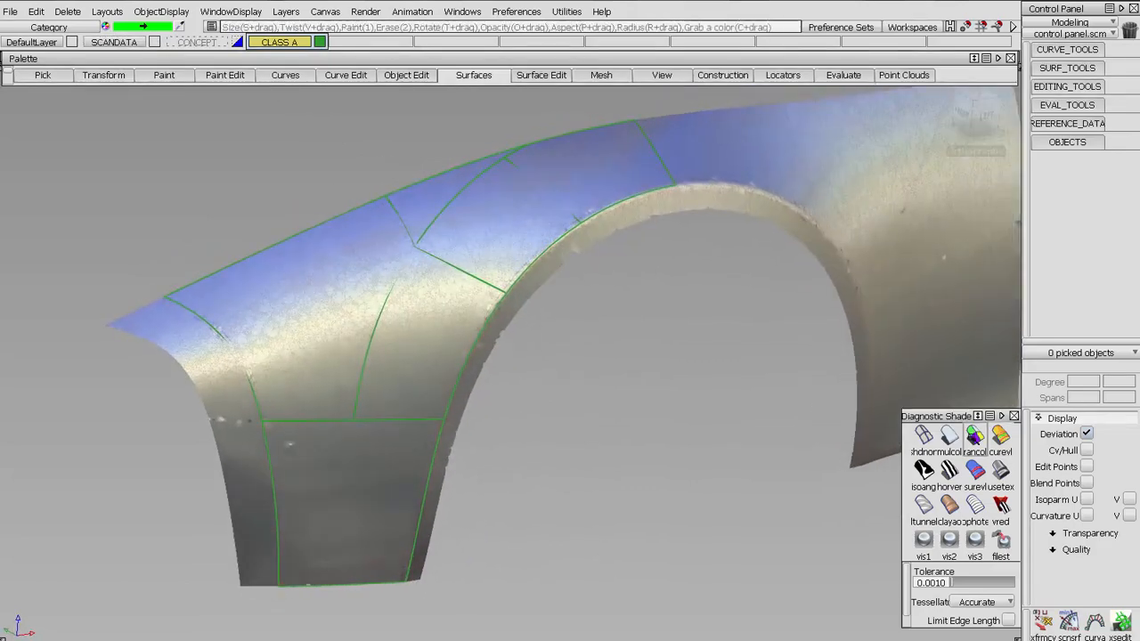
click(974, 436)
mouse_move(618, 387)
alt+shift+mouse_down()
mouse_move(547, 349)
mouse_move(621, 325)
mouse_move(626, 383)
alt+shift+mouse_up()
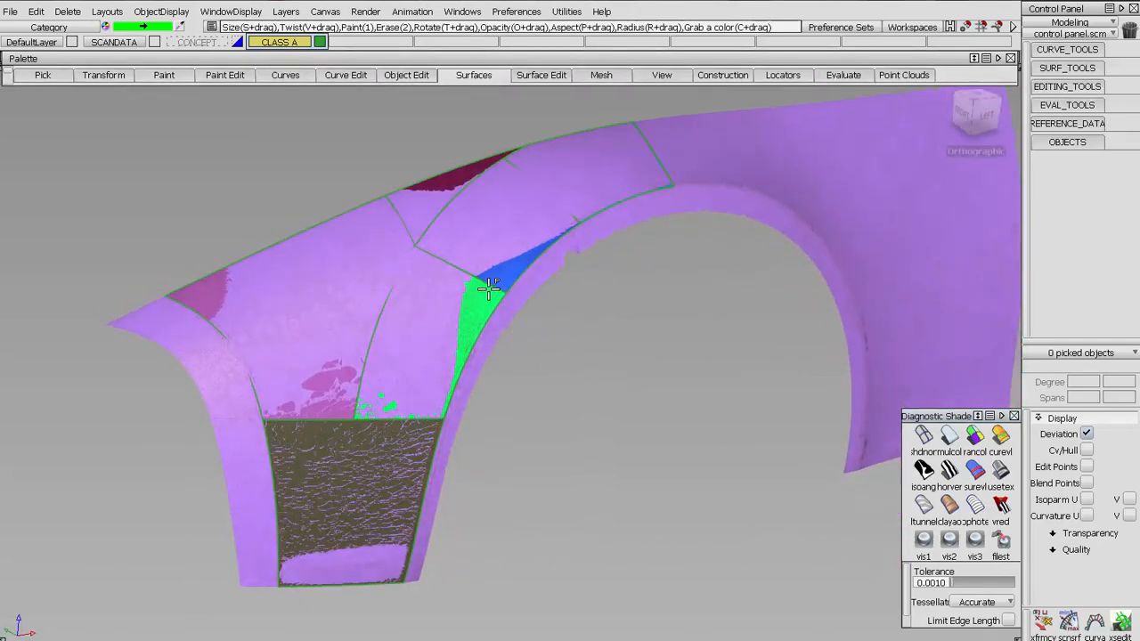
Step: Show the CVs and hulls of the two CLASS A patches meeting at the wheel arch's front shoulder and examine their alignment across the shared edge
alt+shift+right_drag(492, 291, 501, 217)
click(456, 202)
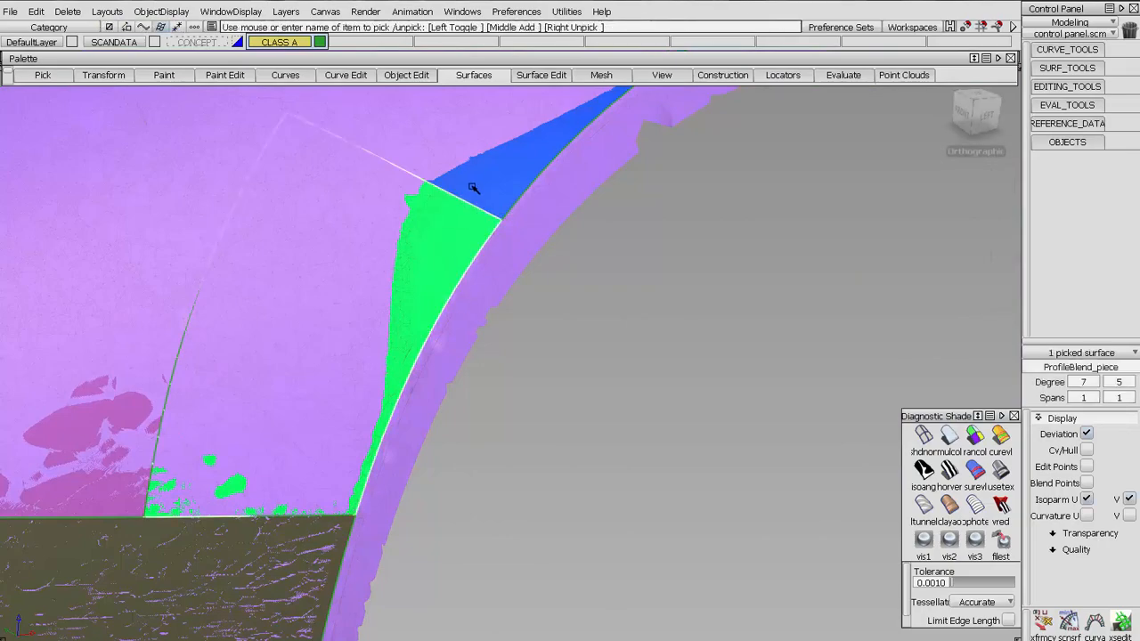
click(476, 188)
click(1087, 450)
alt+shift+drag(847, 402, 526, 326)
alt+shift+right_drag(526, 326, 493, 288)
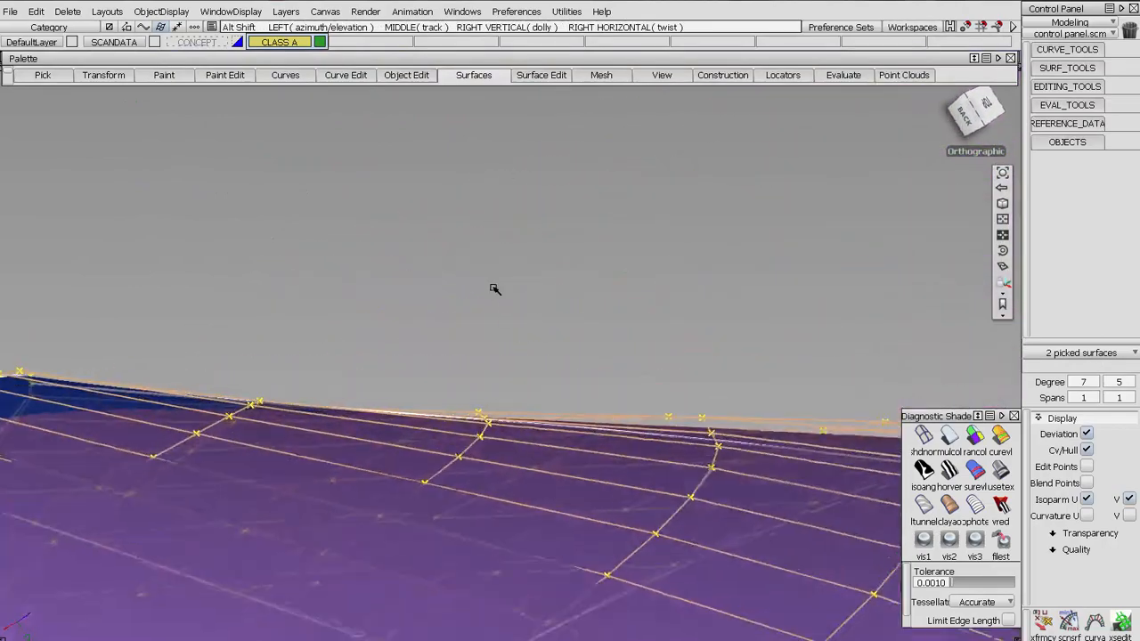
alt+shift+middle_drag(493, 287, 685, 262)
alt+shift+drag(684, 262, 621, 267)
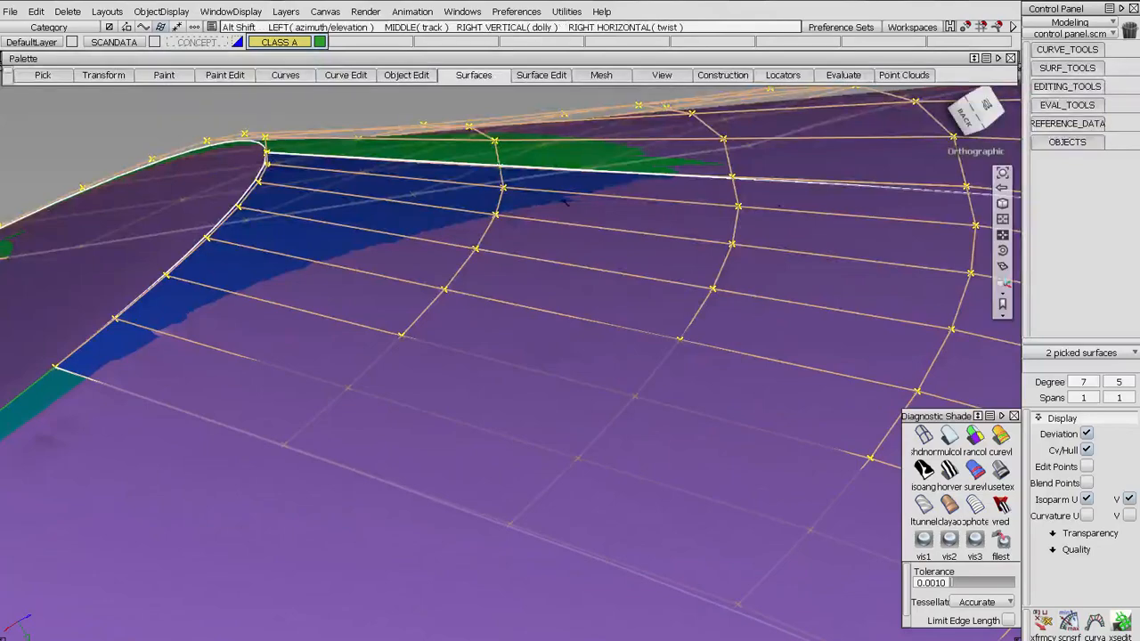
alt+shift+drag(516, 212, 745, 212)
alt+shift+middle_drag(745, 212, 997, 161)
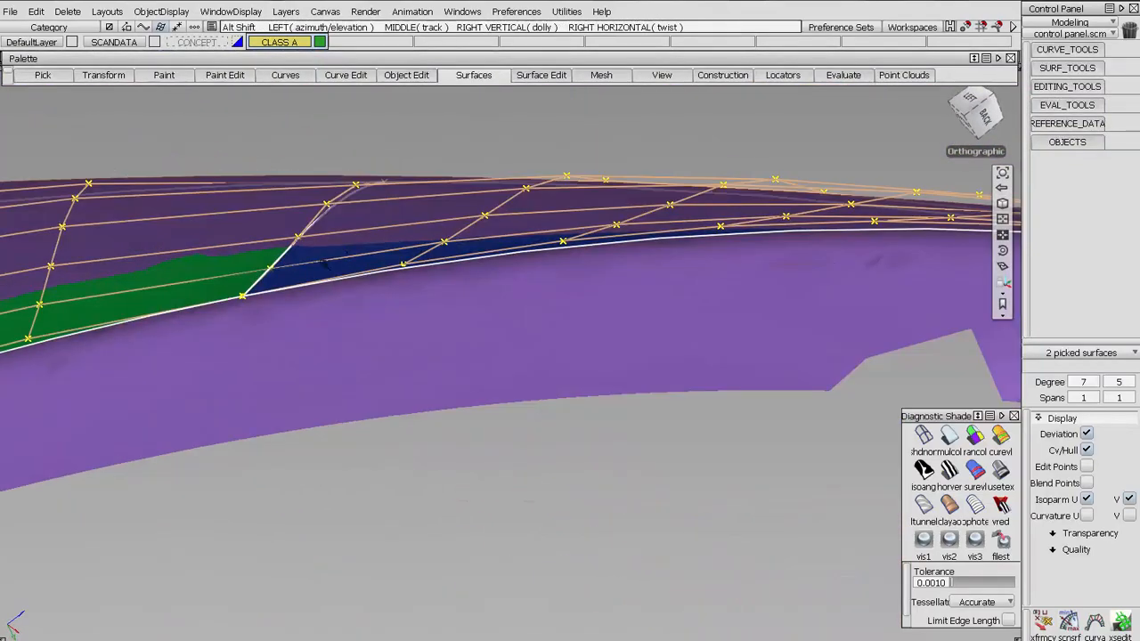
Step: Inspect the CV rows of the two wheel-arch patches from several grazing angles along the shared edge, and hide their CVs and hulls
alt+shift+drag(322, 295, 323, 255)
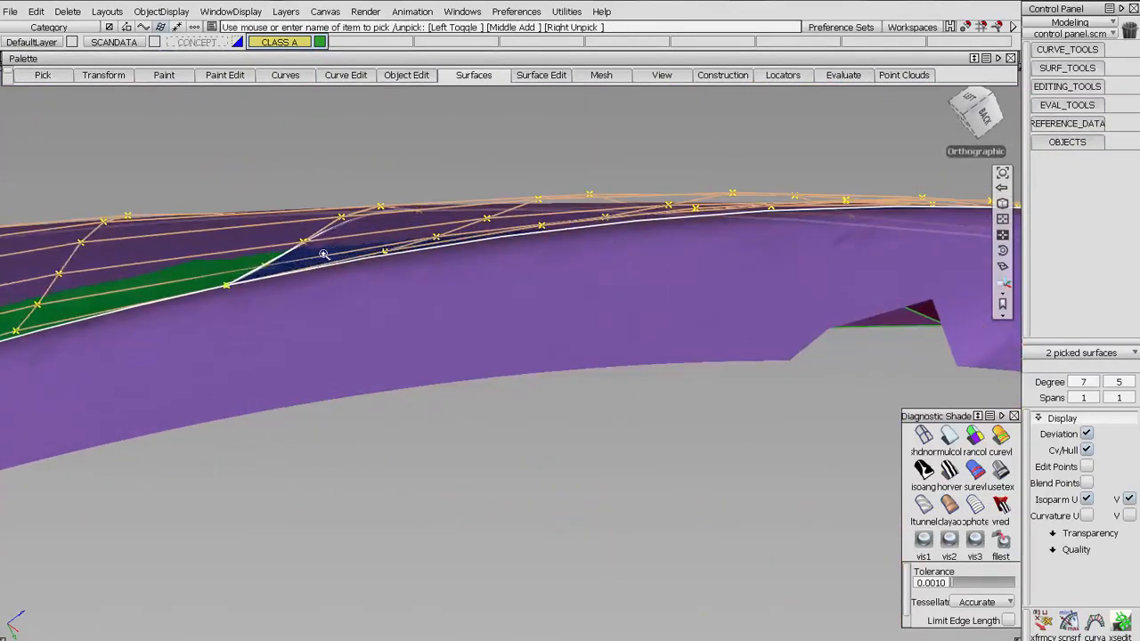
alt+shift+right_drag(323, 255, 618, 293)
alt+shift+middle_drag(618, 293, 923, 358)
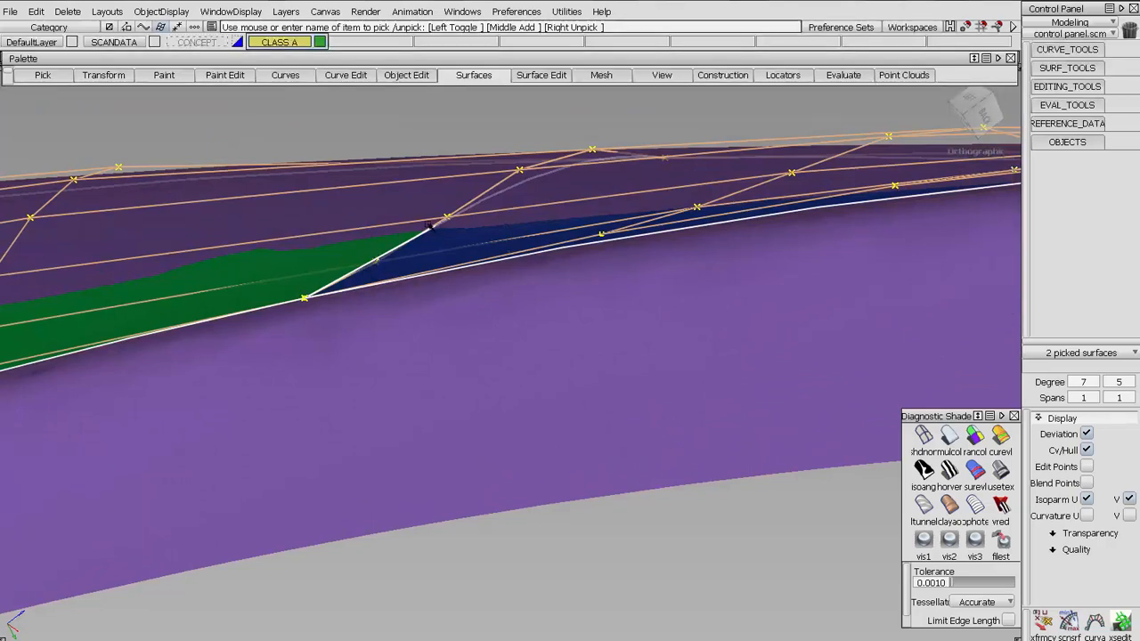
alt+shift+drag(459, 257, 460, 379)
alt+shift+right_drag(460, 379, 487, 300)
alt+shift+drag(487, 300, 575, 323)
alt+shift+right_drag(576, 323, 597, 338)
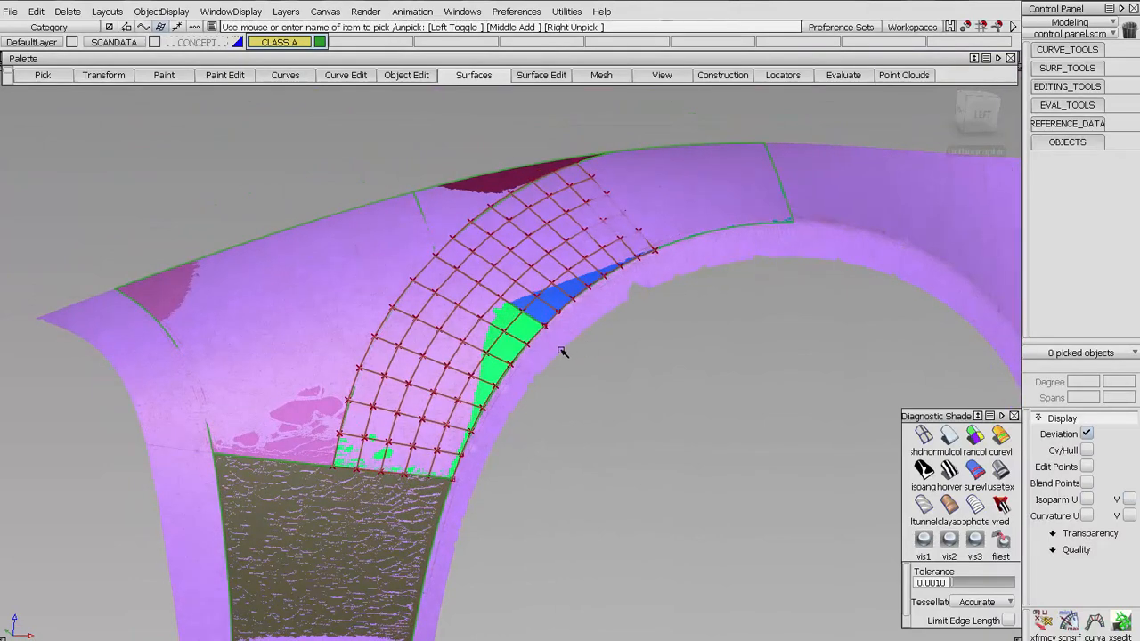
ctrl+shift+drag(569, 352, 544, 348)
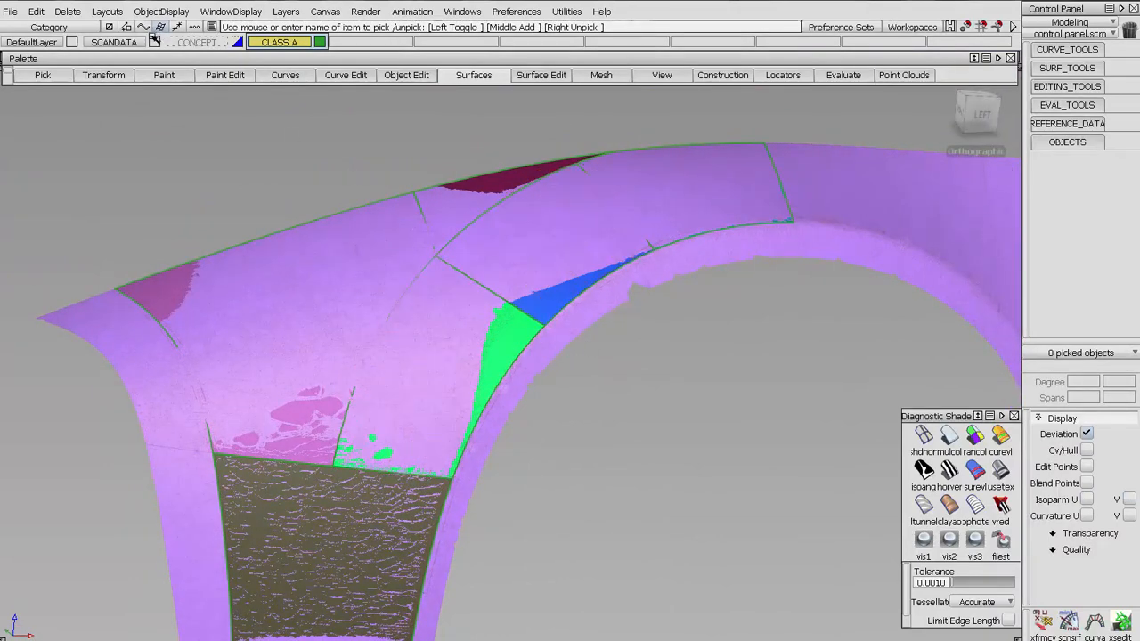
Step: Hide the SCANDATA layer and apply horizontal/vertical diagnostic shading with the BW Horz map type to the CLASS A surfaces in the left view
click(154, 42)
click(950, 472)
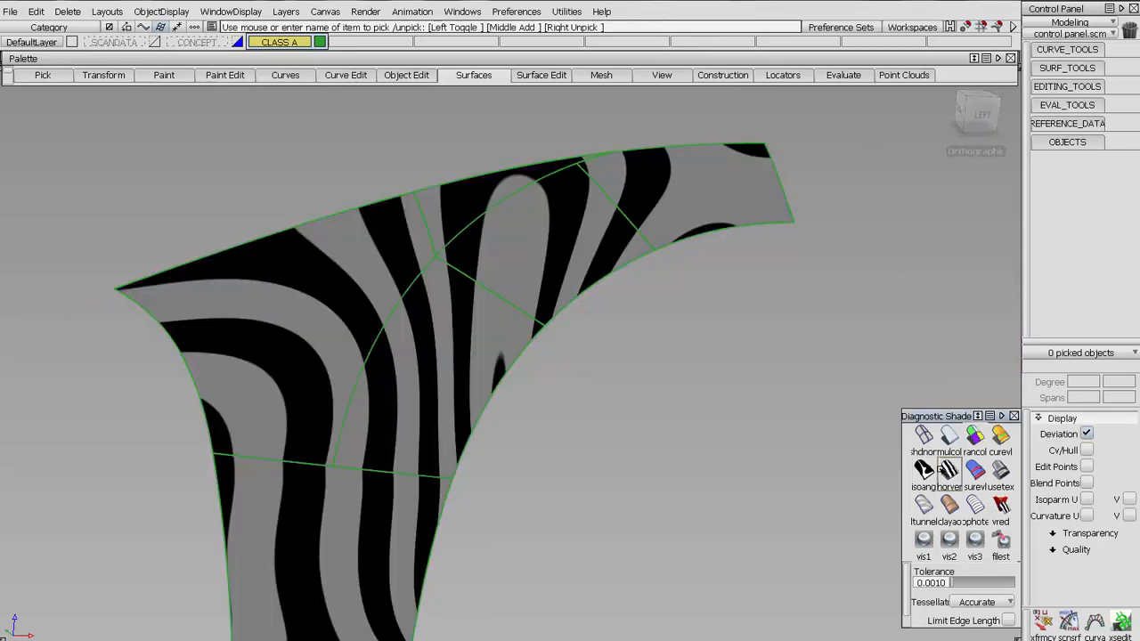
click(974, 116)
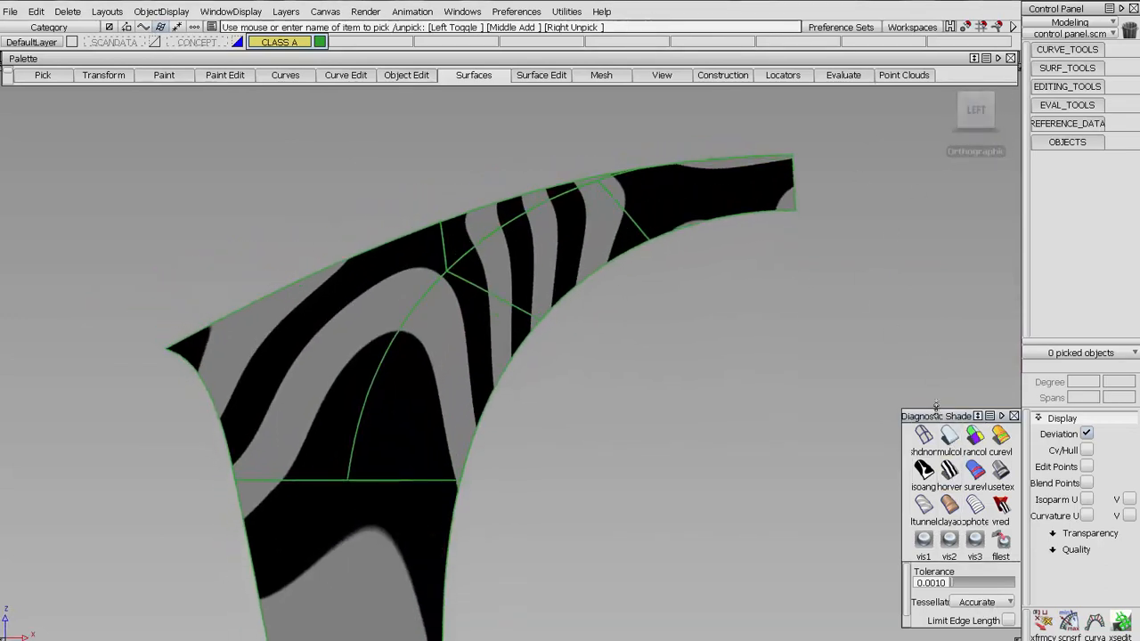
drag(936, 408, 936, 217)
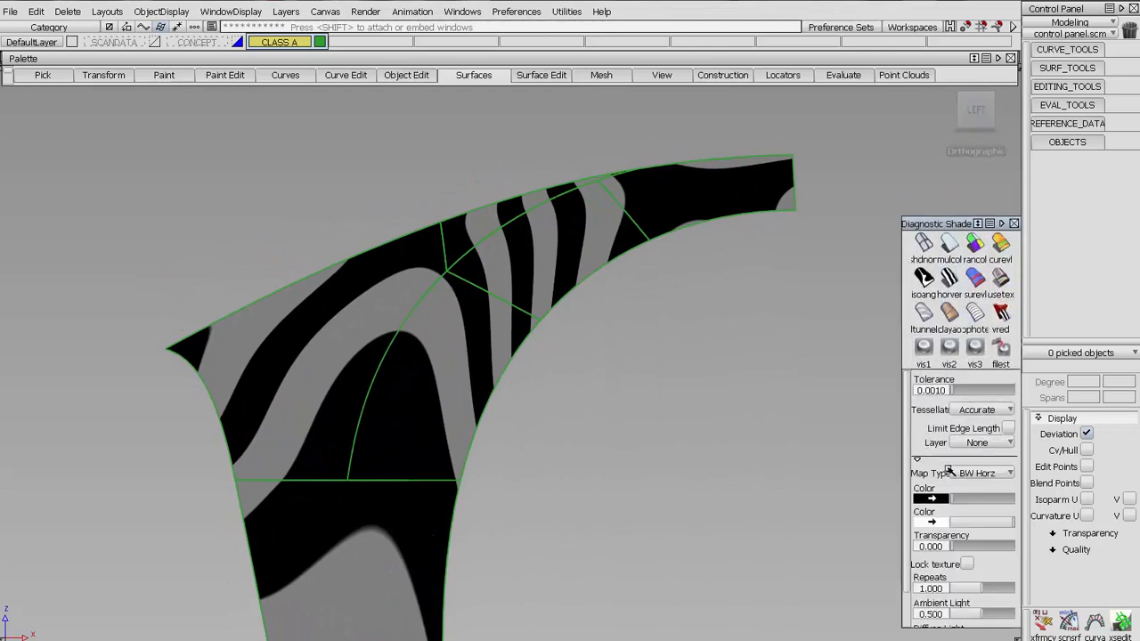
click(975, 473)
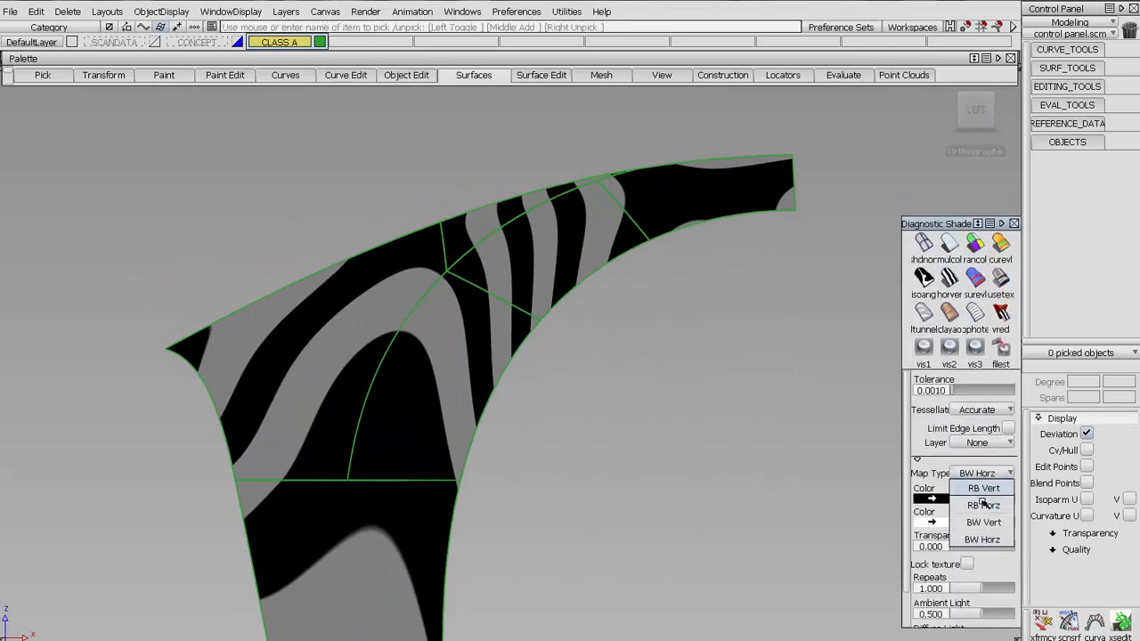
click(980, 538)
Step: Create a new camera and examine how the zebra stripes flow across the CLASS A patch boundaries from the left side
click(660, 77)
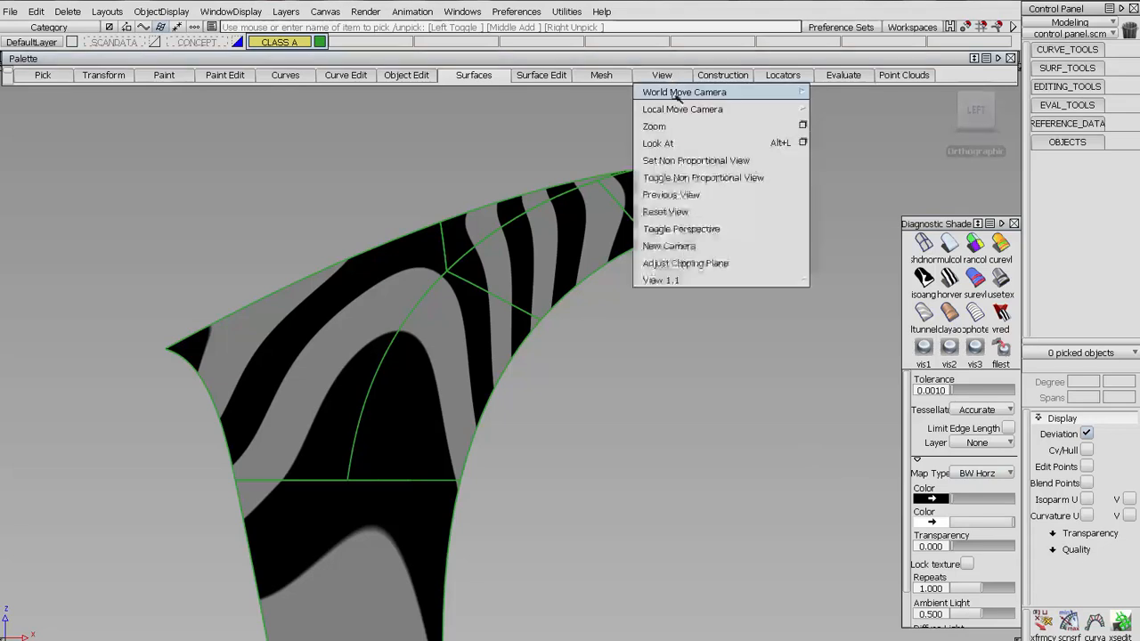
click(682, 249)
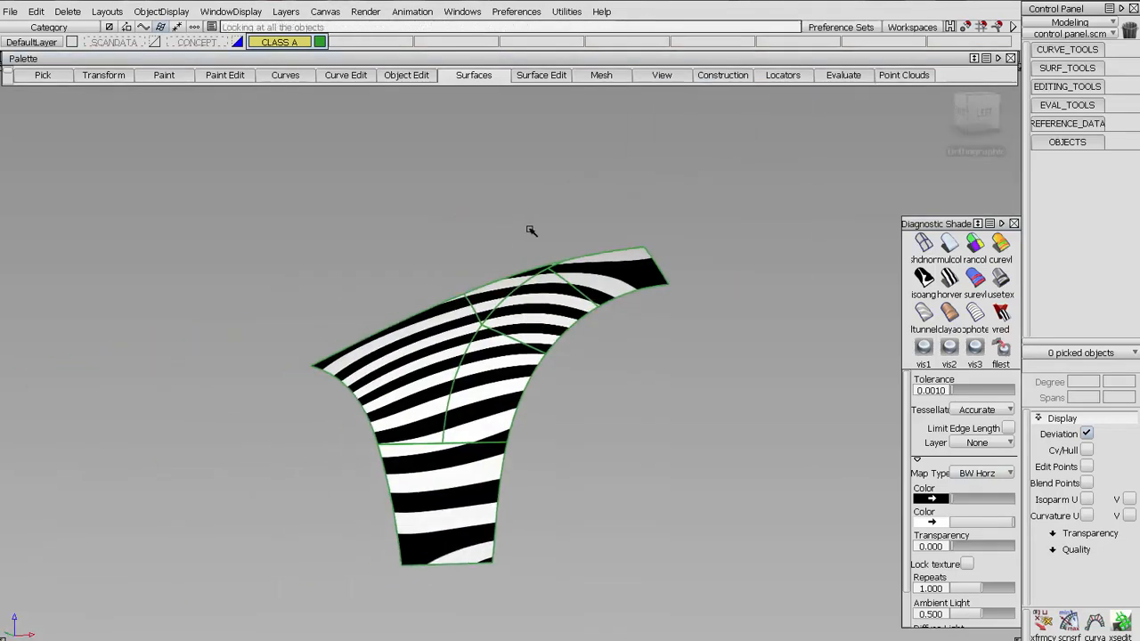
click(983, 106)
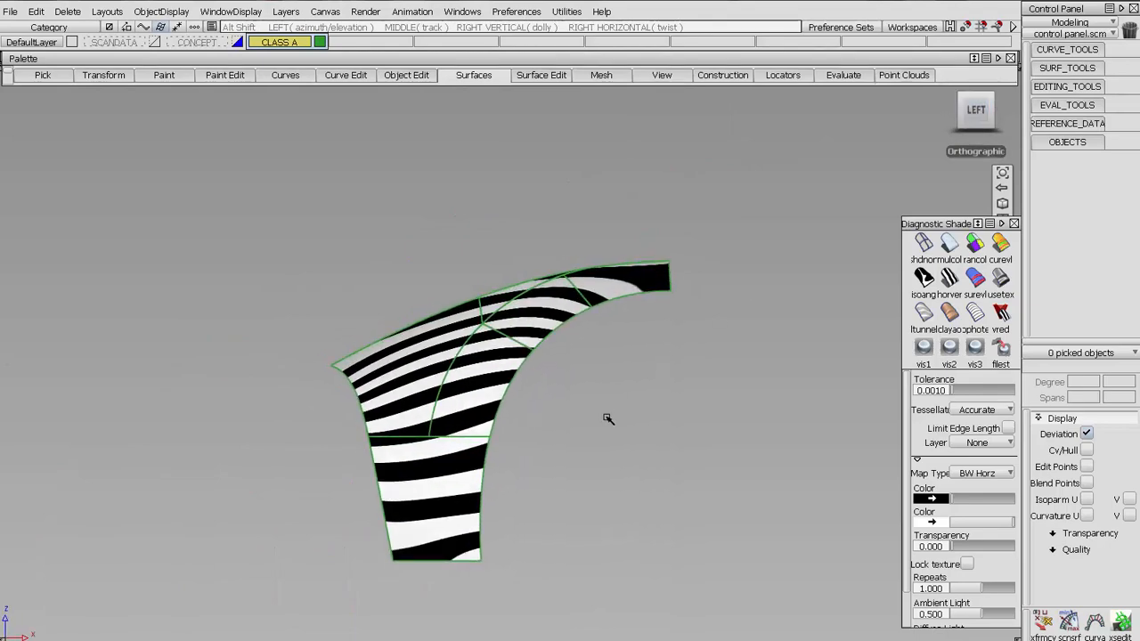
alt+shift+right_drag(608, 418, 685, 267)
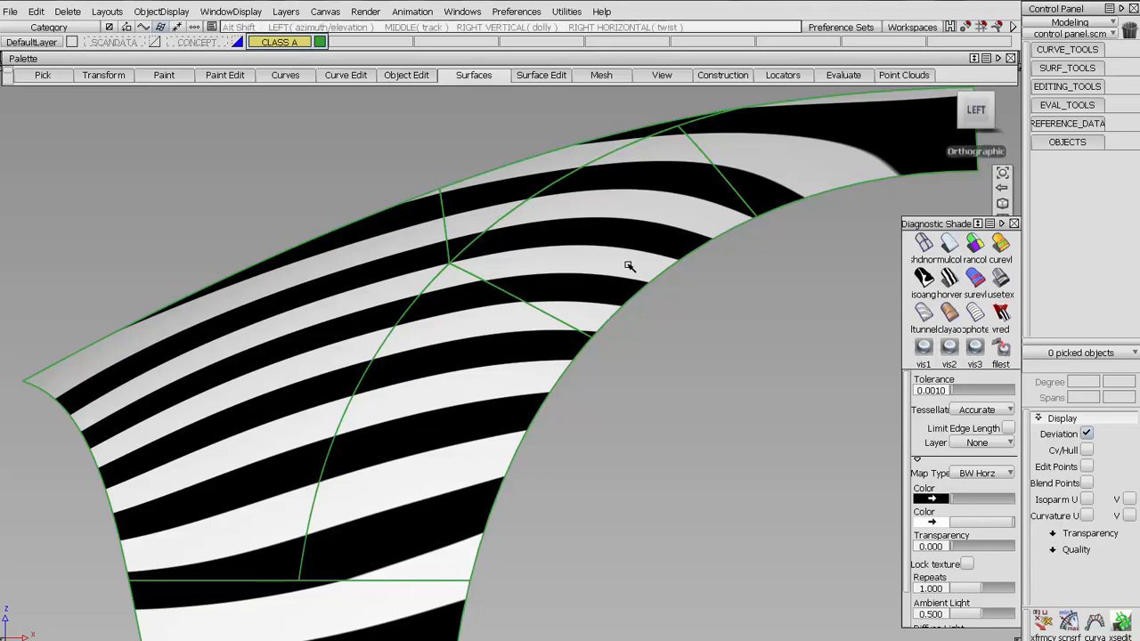
mouse_move(623, 261)
alt+shift+mouse_down()
mouse_move(758, 254)
mouse_move(614, 316)
mouse_move(605, 371)
mouse_move(669, 371)
mouse_move(720, 351)
mouse_move(740, 312)
mouse_move(719, 333)
mouse_move(652, 322)
alt+shift+mouse_up()
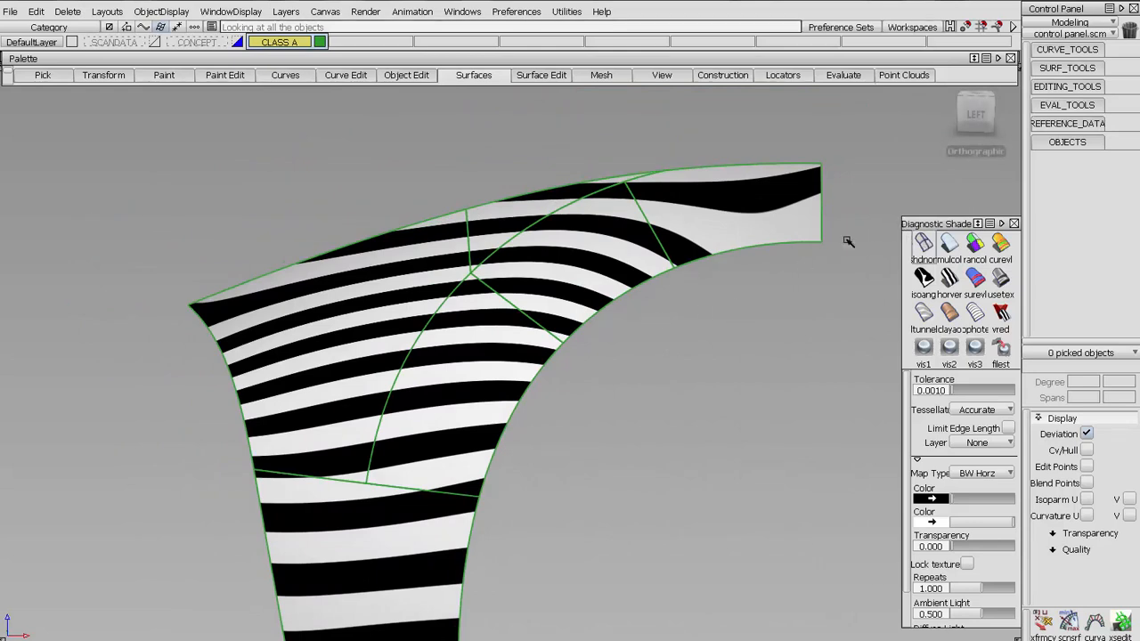
Step: Remove the diagnostic shading, show only the CONCEPT layer and pick the two large patches at the front of the wheel arch
click(926, 245)
click(212, 43)
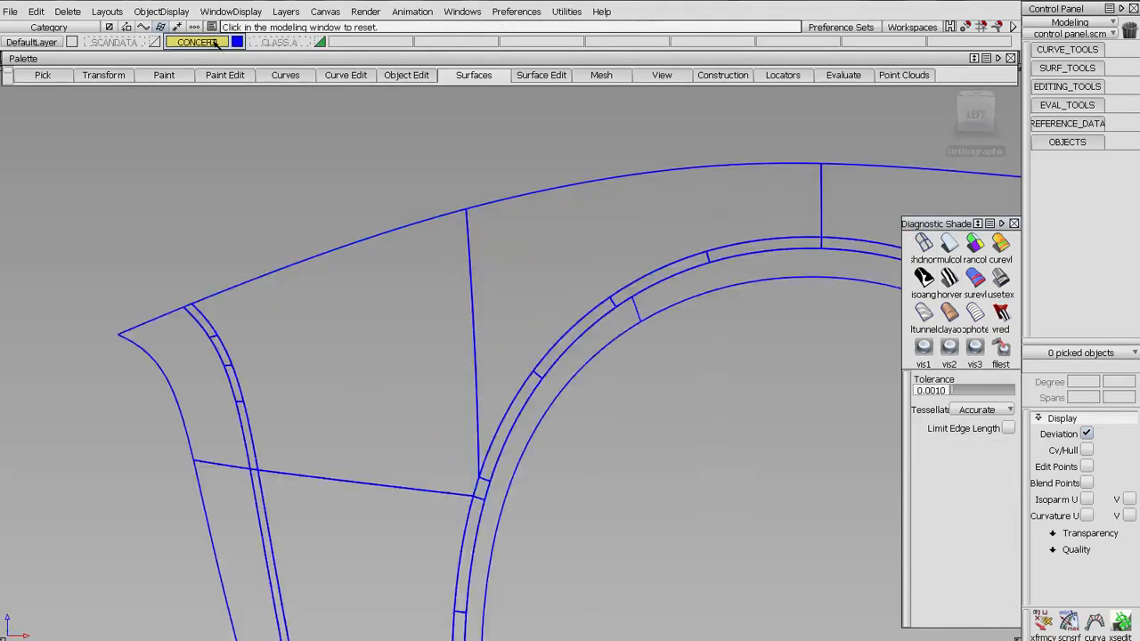
alt+shift+drag(559, 300, 454, 298)
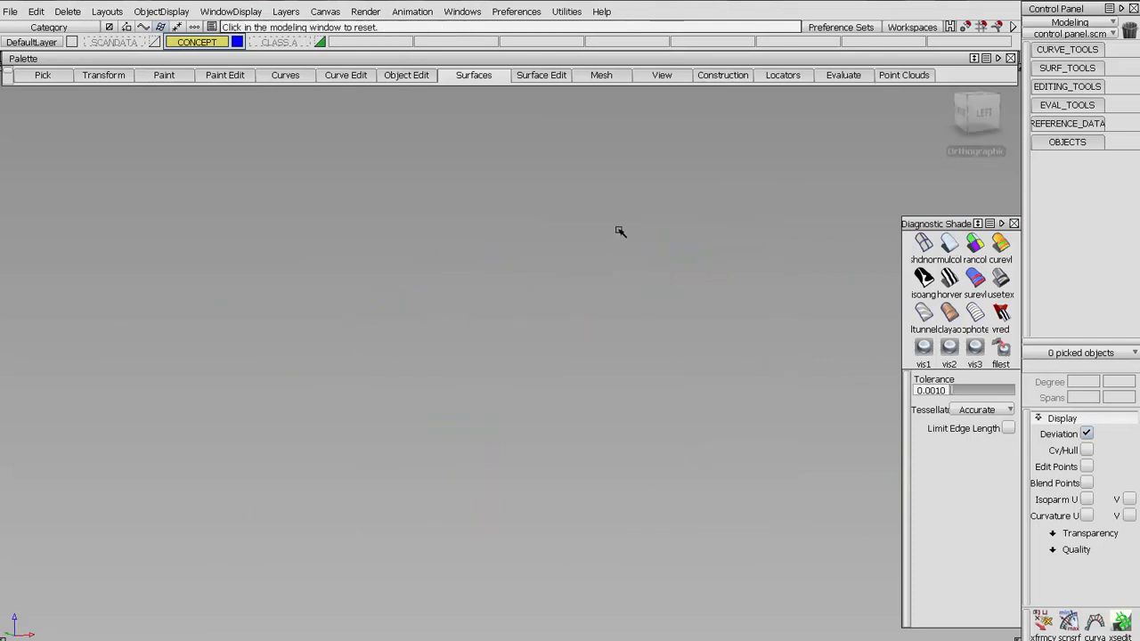
key(f)
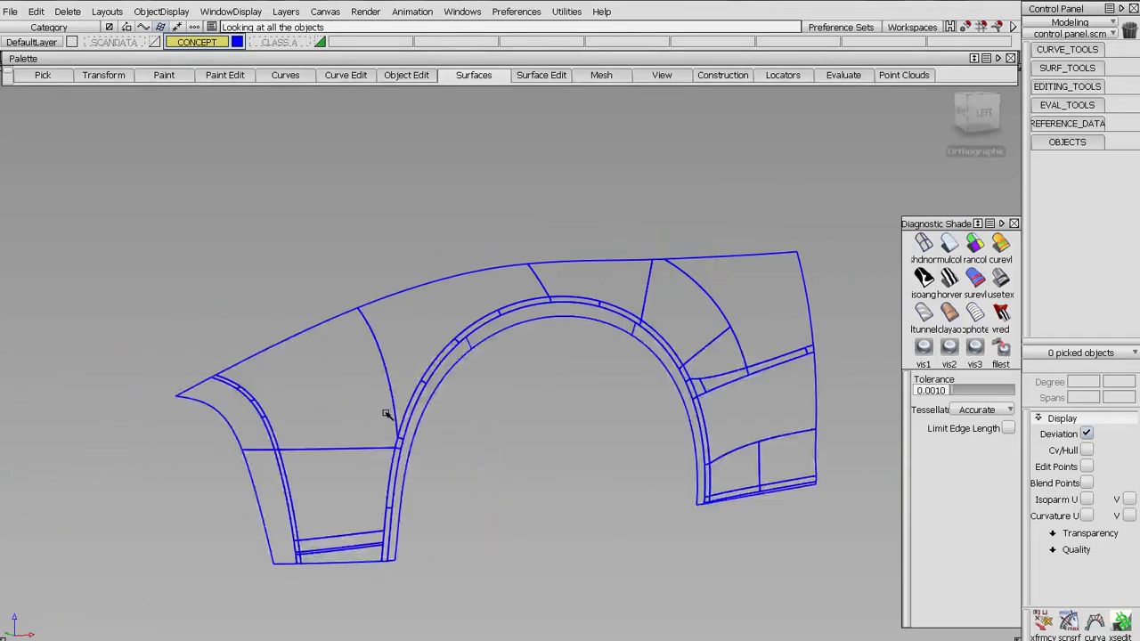
ctrl+shift+drag(417, 363, 356, 362)
drag(363, 360, 403, 337)
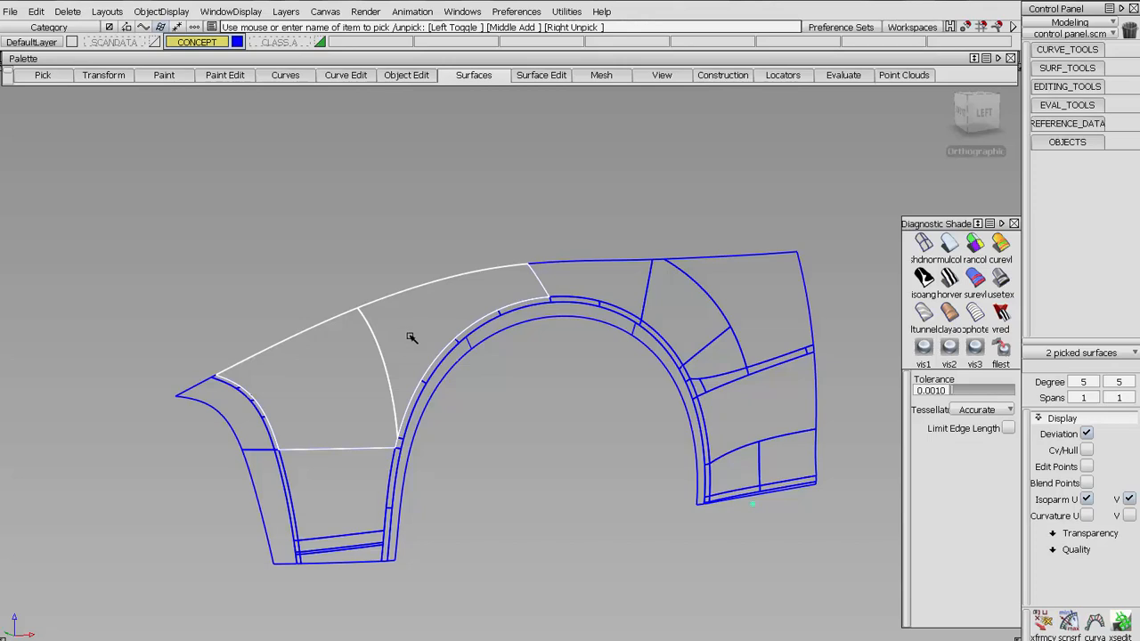
Step: Compare the CLASS A layer on its own with the SCANDATA mesh overlaid by the CONCEPT surfaces
click(290, 43)
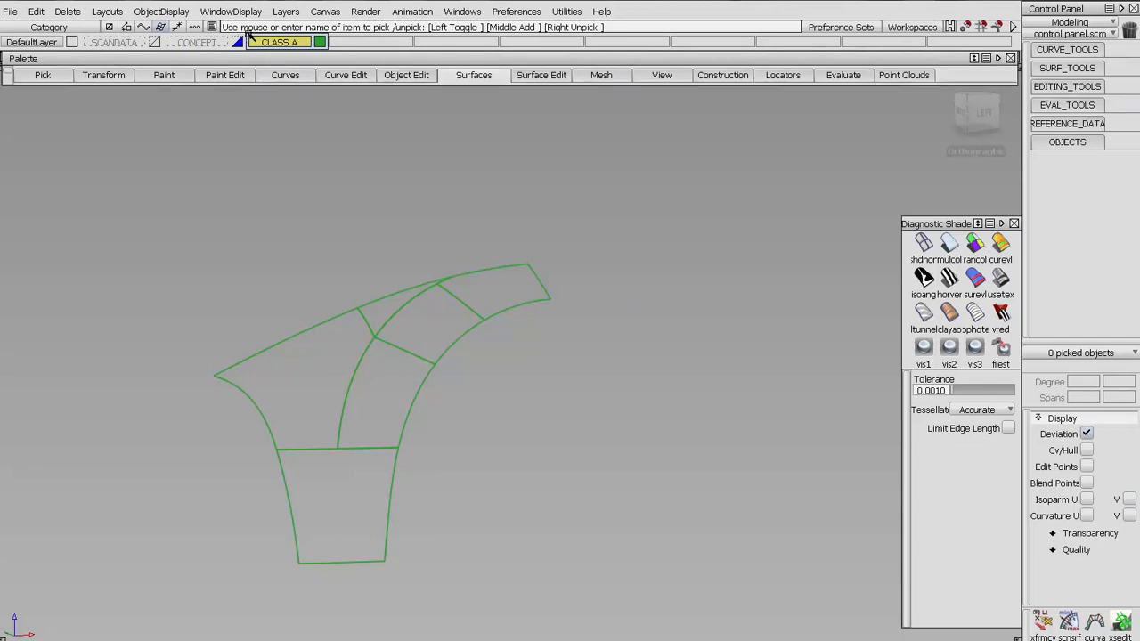
click(119, 42)
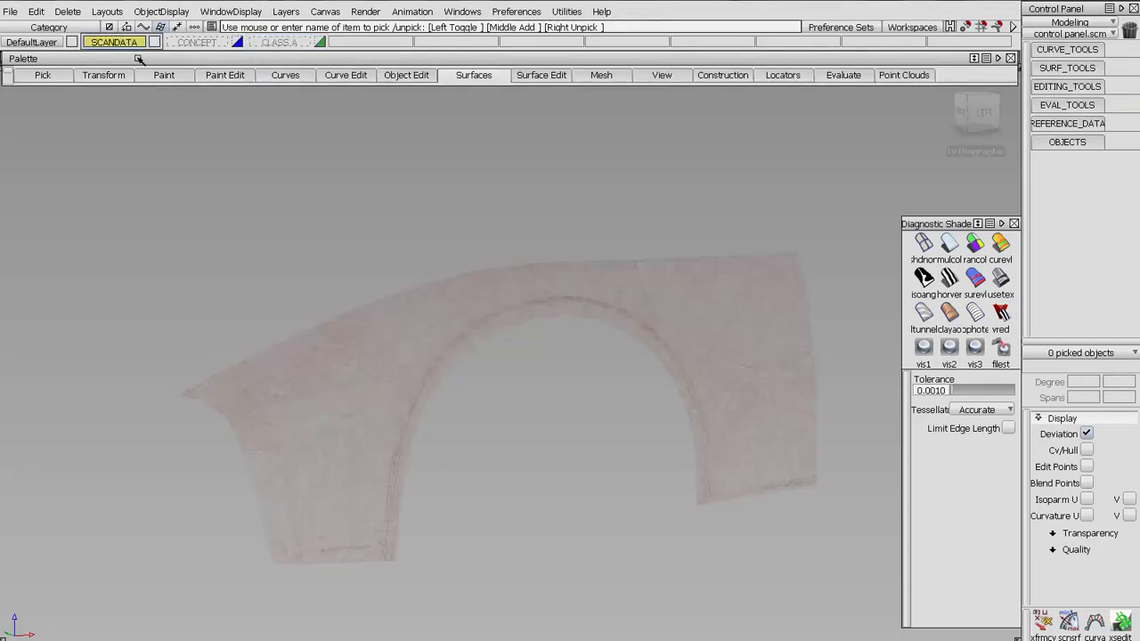
alt+shift+right_drag(597, 326, 610, 274)
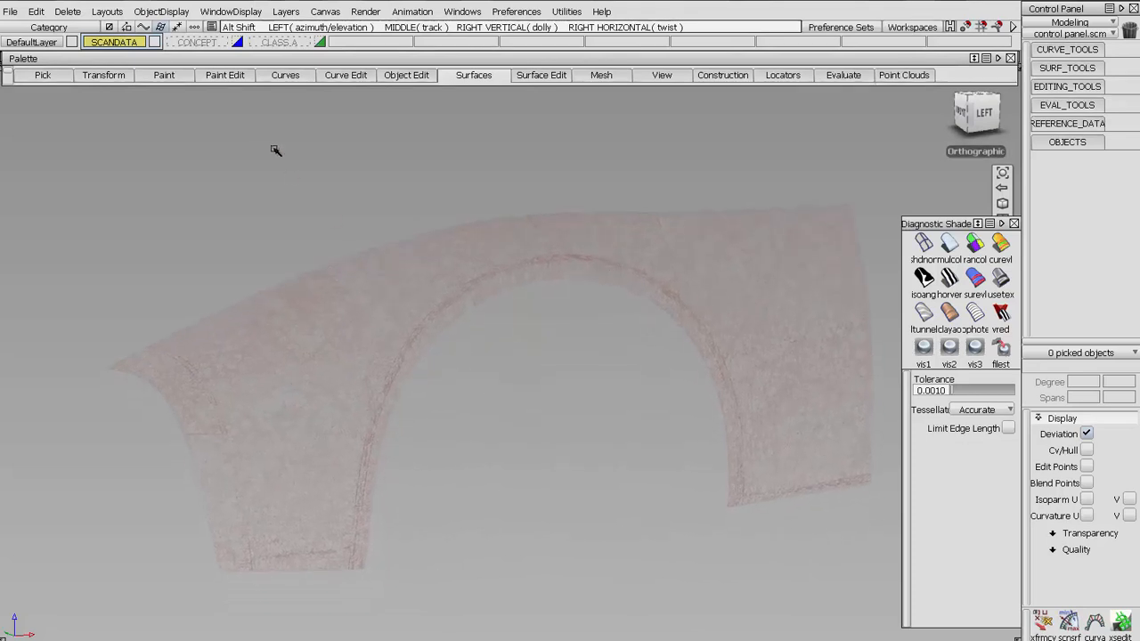
click(237, 42)
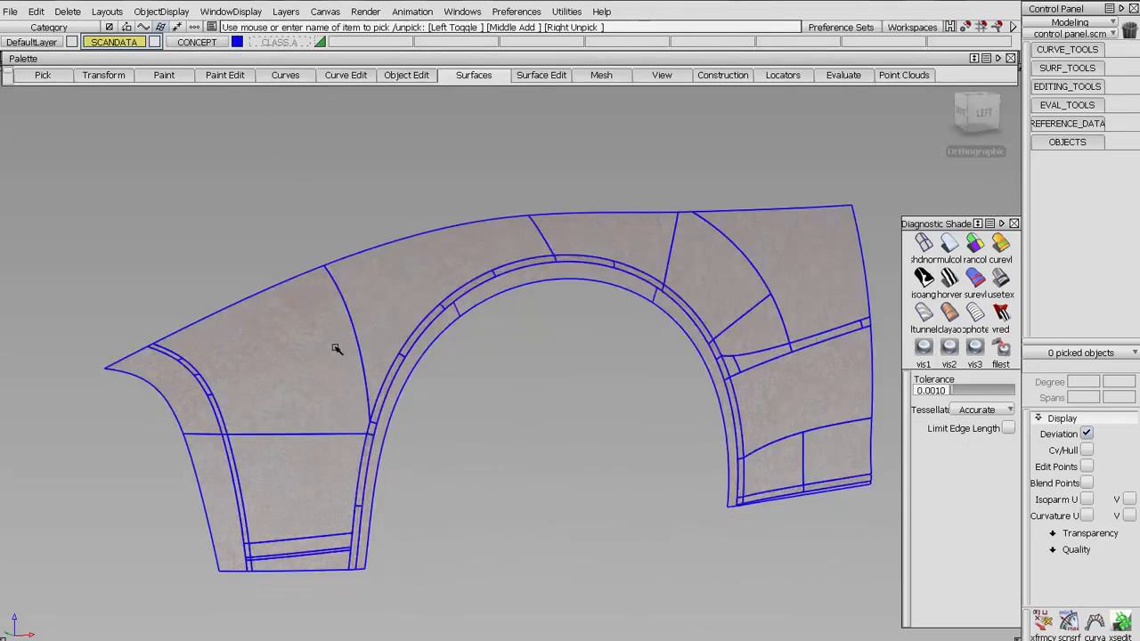
alt+shift+drag(415, 400, 382, 318)
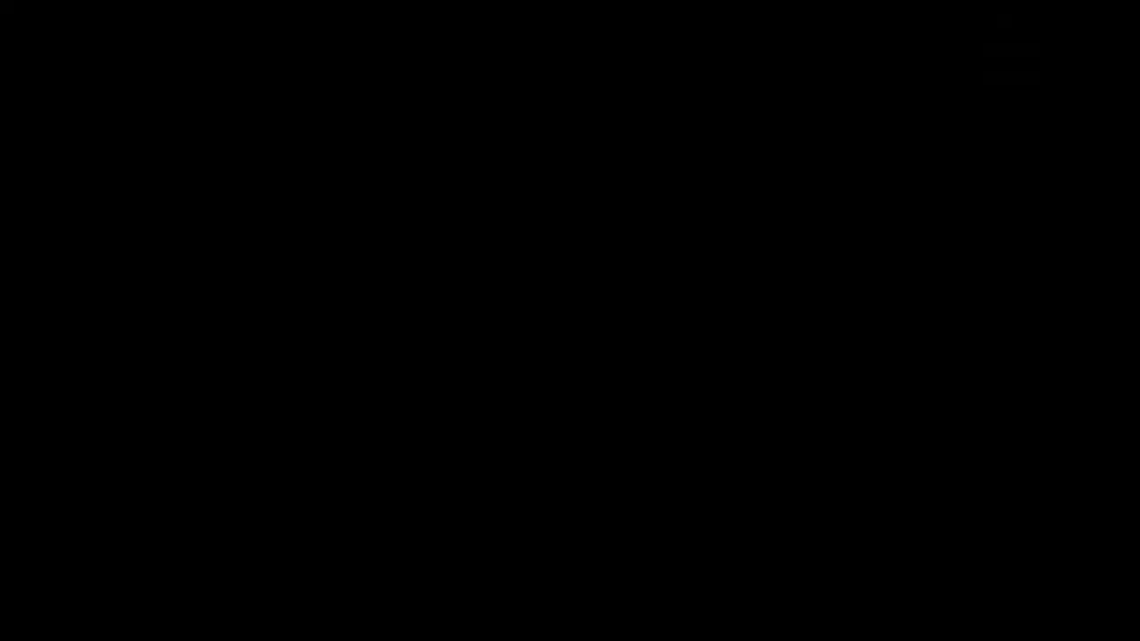